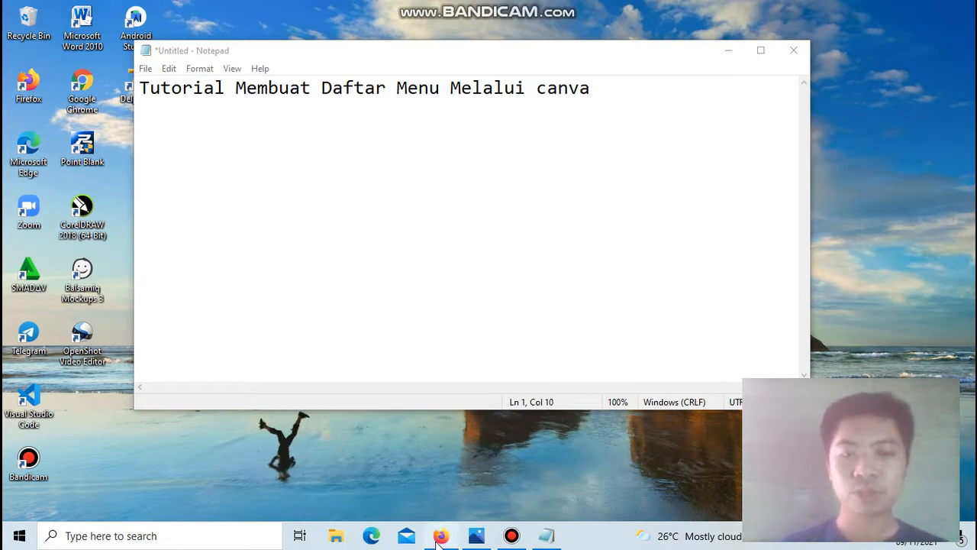
# Step: Switch to Firefox, search the web for canva in a new tab and open the Canva website
pyautogui.click(439, 538)
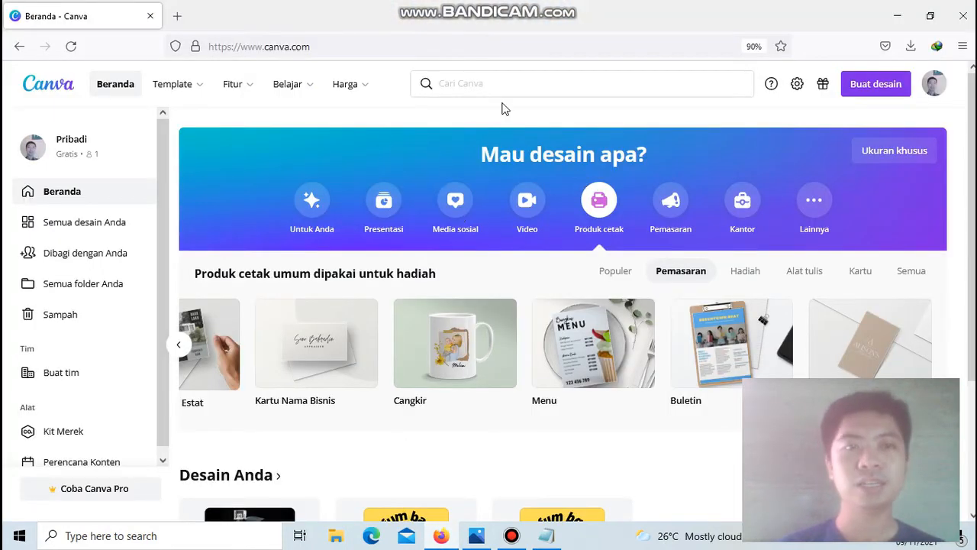
pyautogui.click(184, 17)
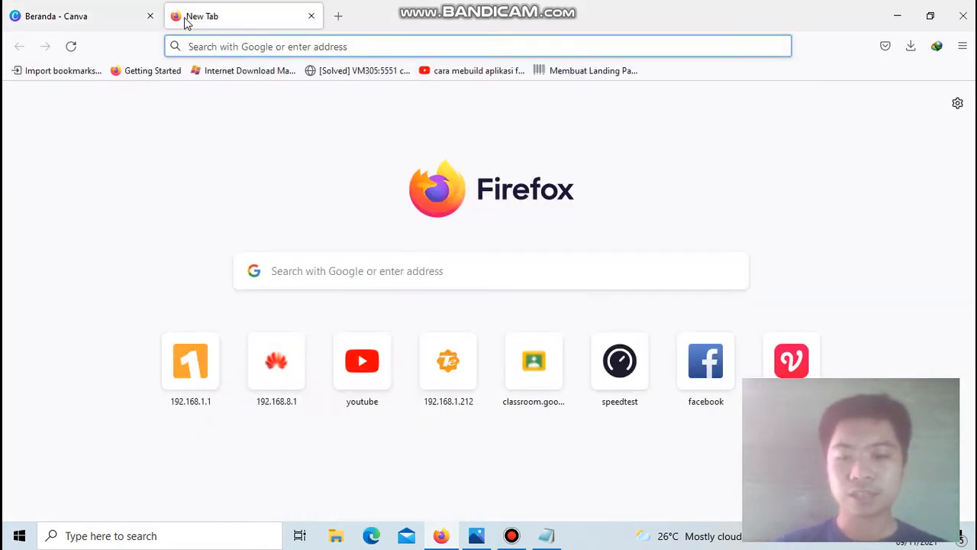
pyautogui.write('canva')
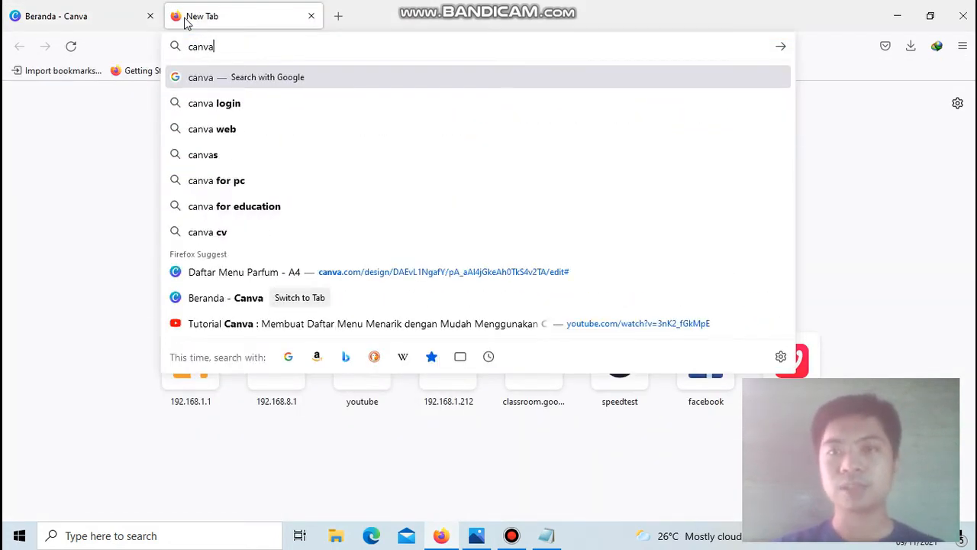
pyautogui.press('Return')
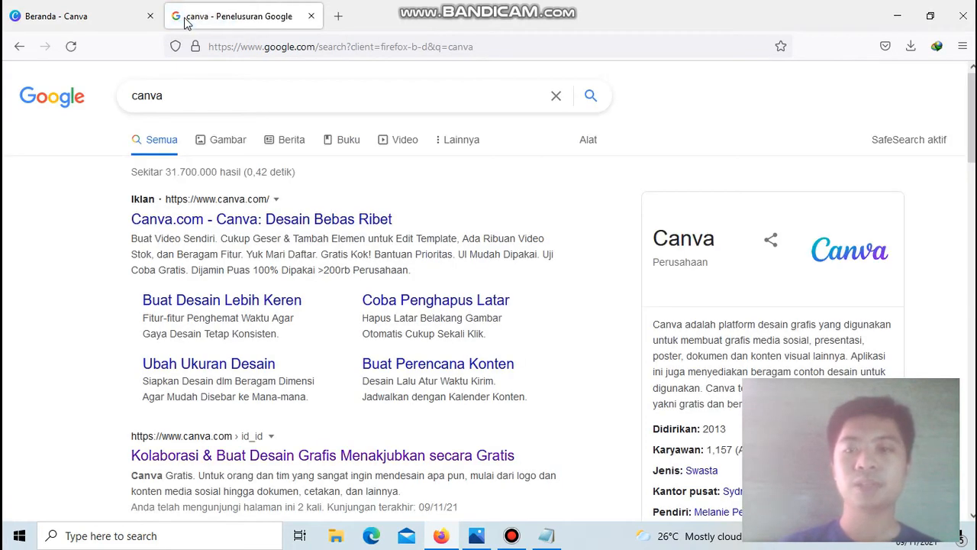
pyautogui.click(175, 458)
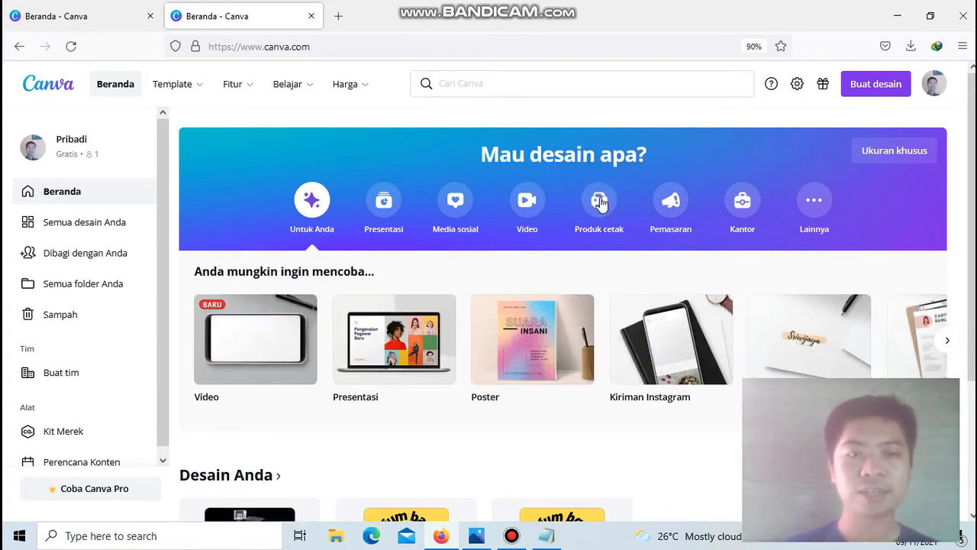
# Step: Create a blank 21 × 29.7 cm Menu design from the marketing (Pemasaran) group of the print products
pyautogui.click(600, 206)
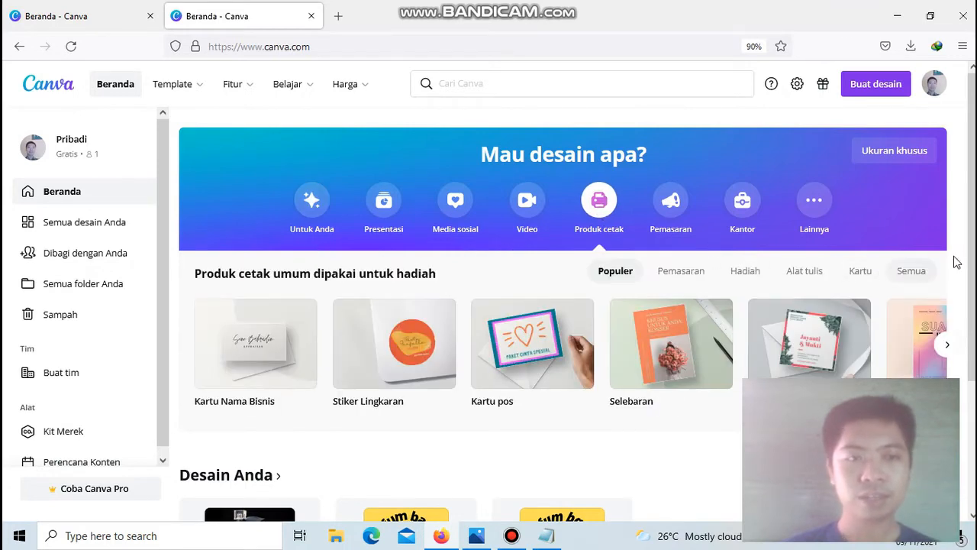
pyautogui.scroll(-1, 812, 262)
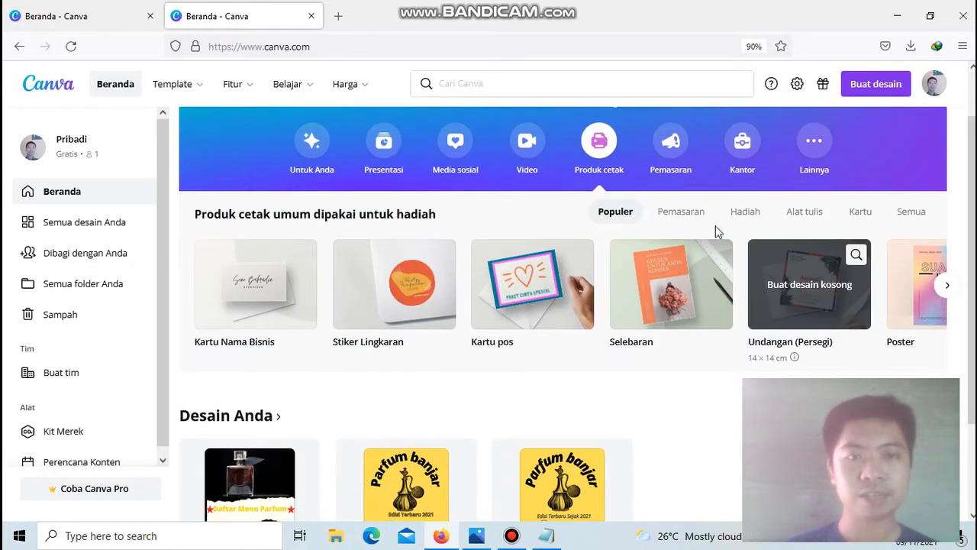
pyautogui.click(704, 221)
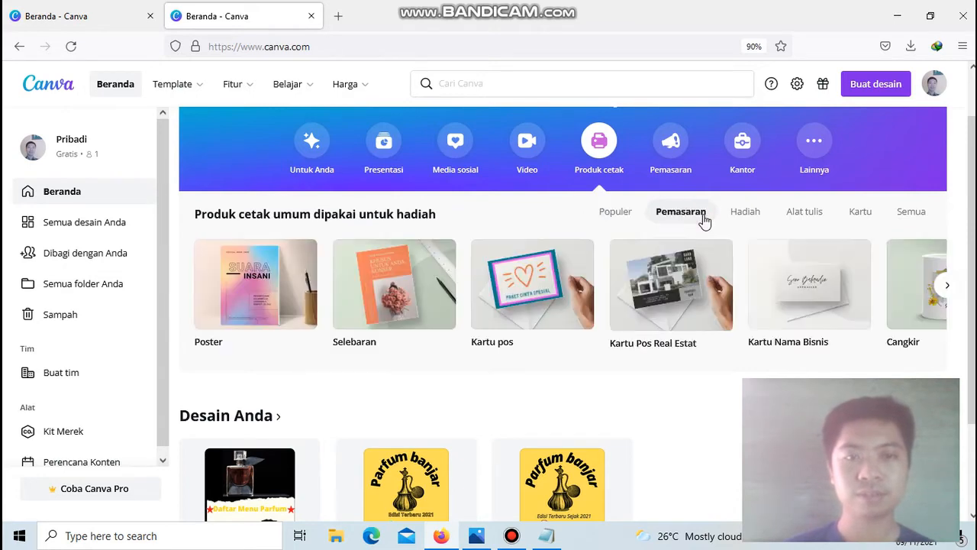
pyautogui.click(946, 287)
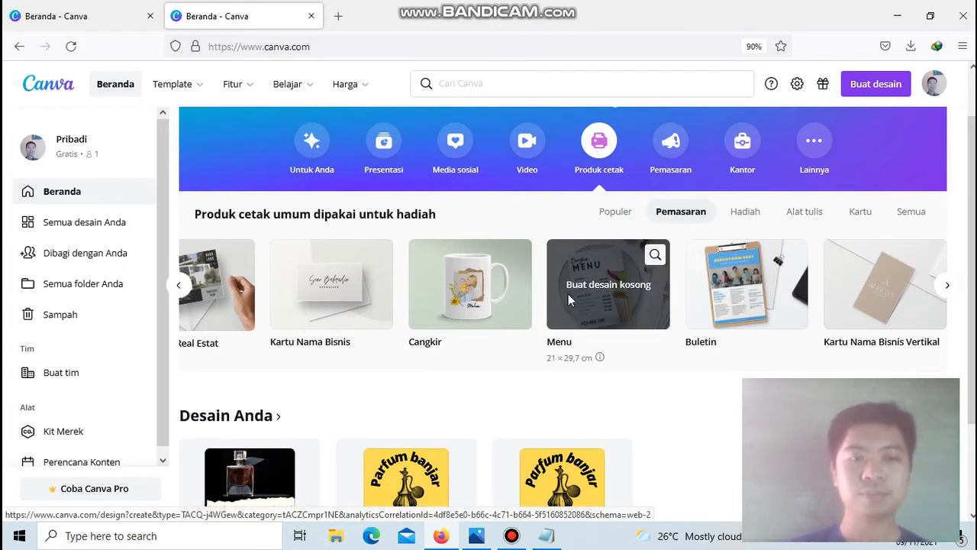
pyautogui.click(569, 300)
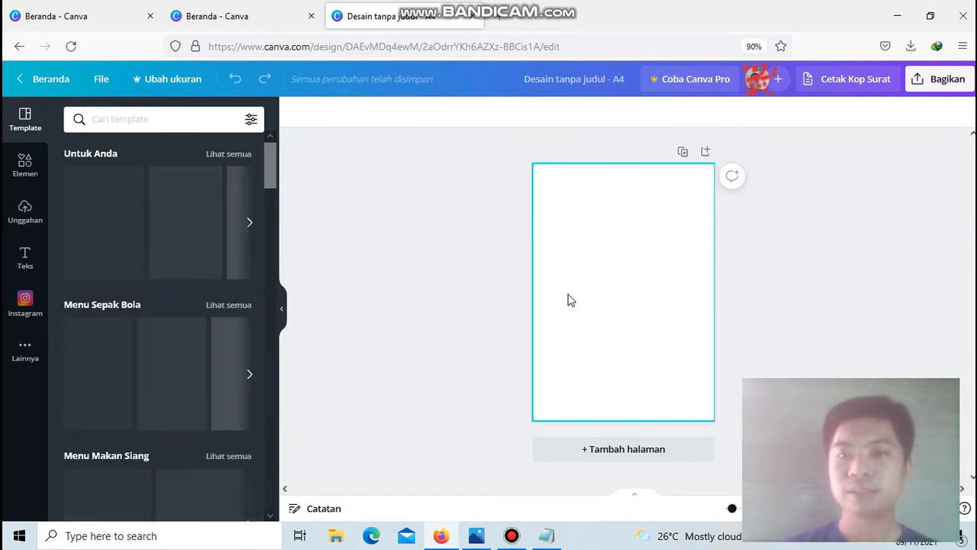
# Step: Search the design templates for parfum
pyautogui.click(145, 120)
pyautogui.write('parfum')
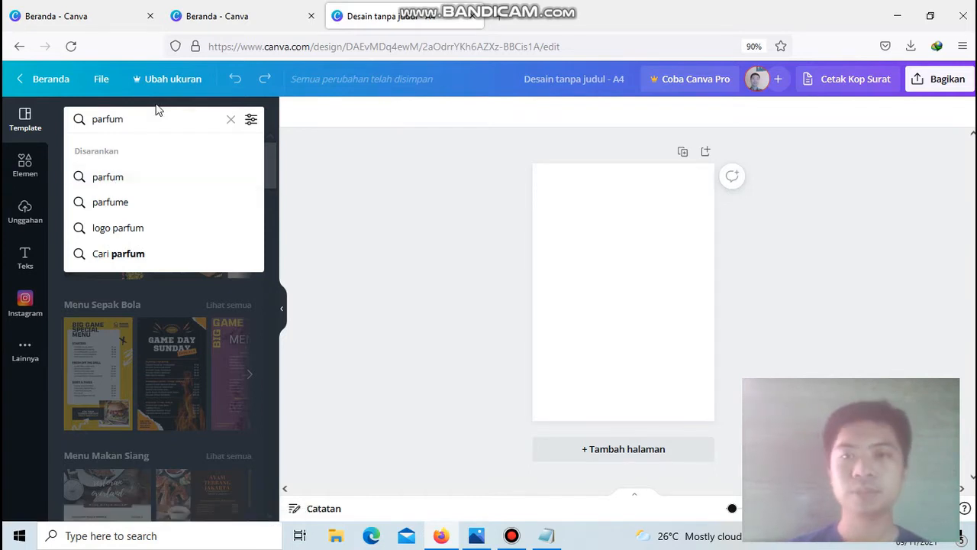
pyautogui.press('Return')
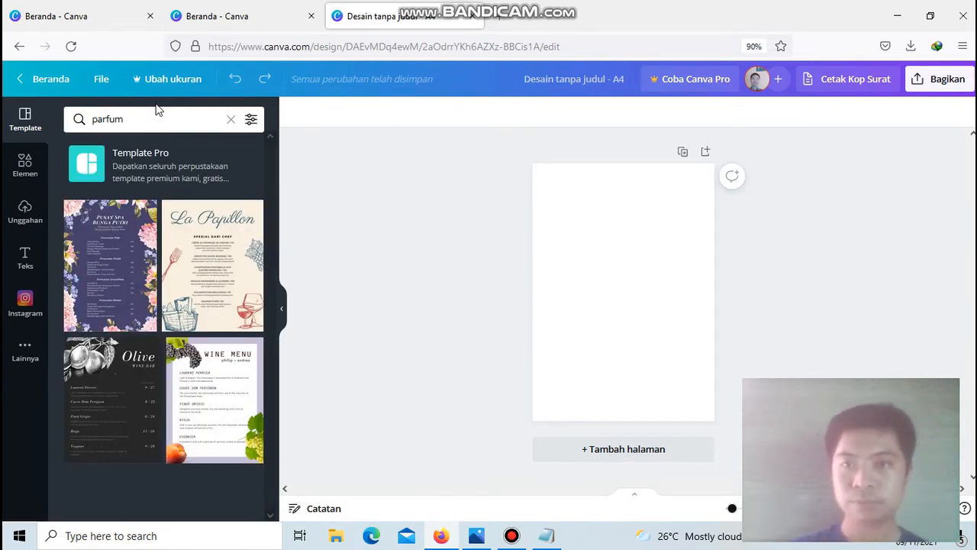
# Step: Search the elements for parfum and limit the results to photos (Foto)
pyautogui.click(27, 167)
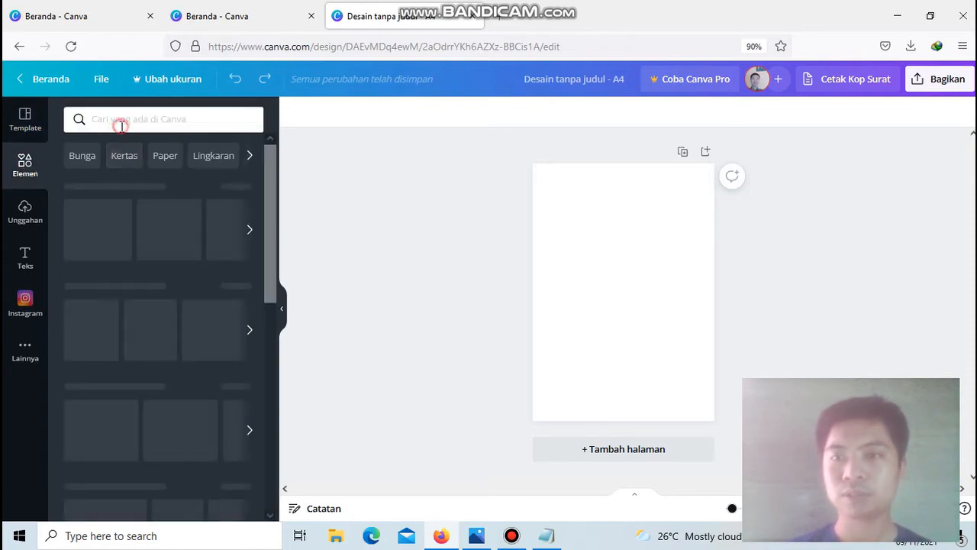
pyautogui.click(121, 121)
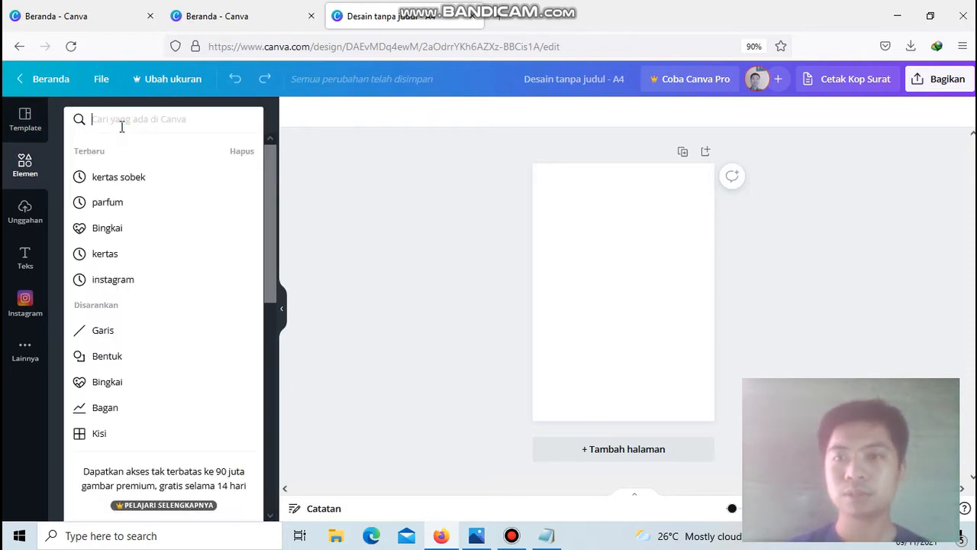
pyautogui.click(109, 205)
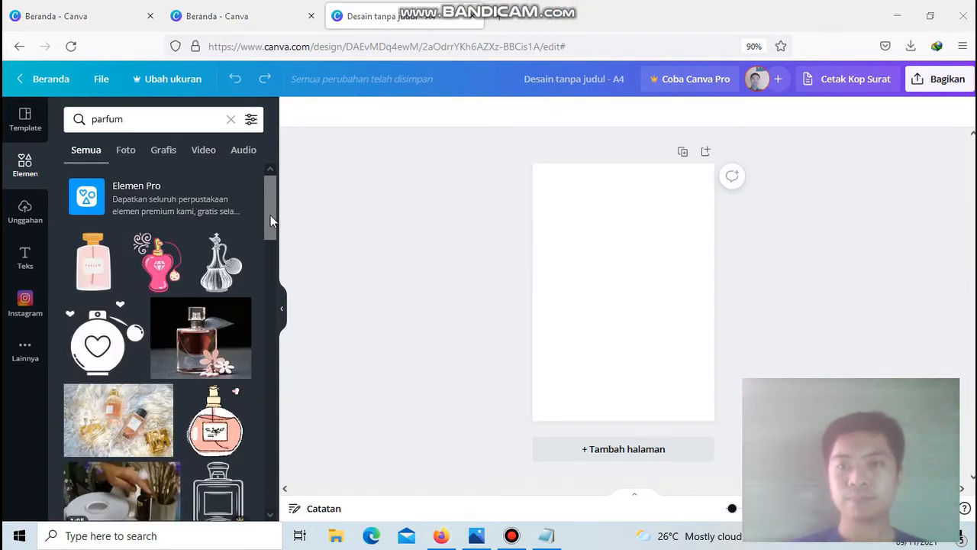
pyautogui.moveTo(270, 223); pyautogui.dragTo(272, 279)
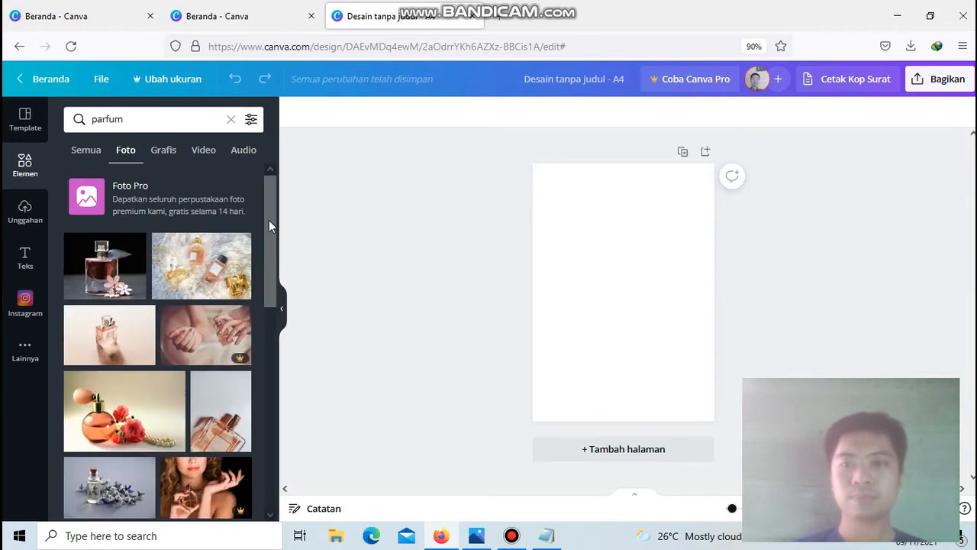
pyautogui.moveTo(269, 223); pyautogui.dragTo(271, 367)
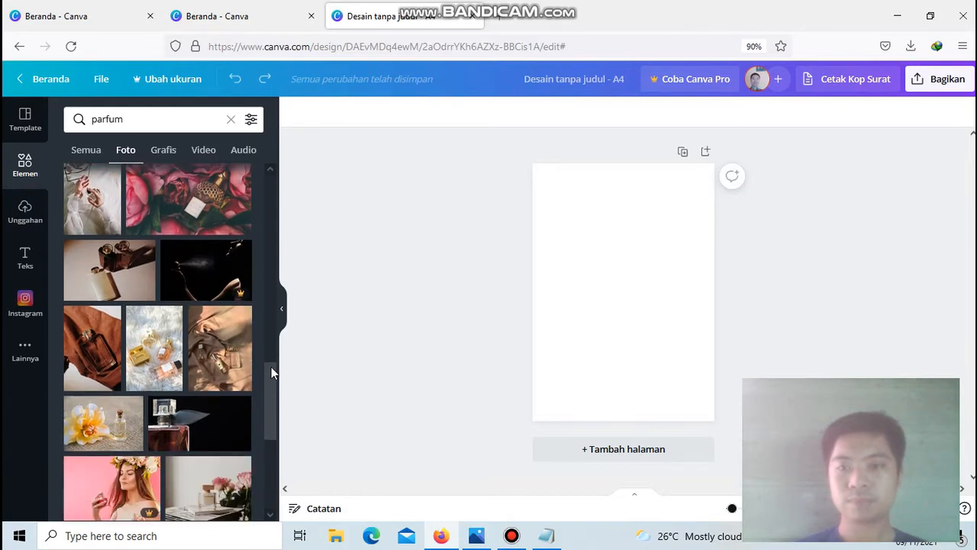
pyautogui.click(196, 431)
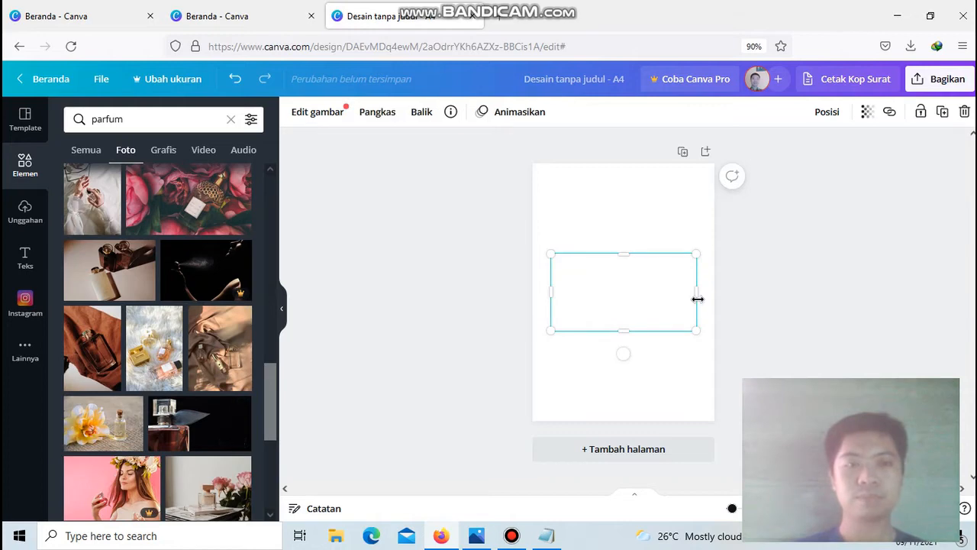
pyautogui.moveTo(618, 302)
pyautogui.mouseDown()
pyautogui.moveTo(628, 286)
pyautogui.moveTo(630, 296)
pyautogui.mouseUp()
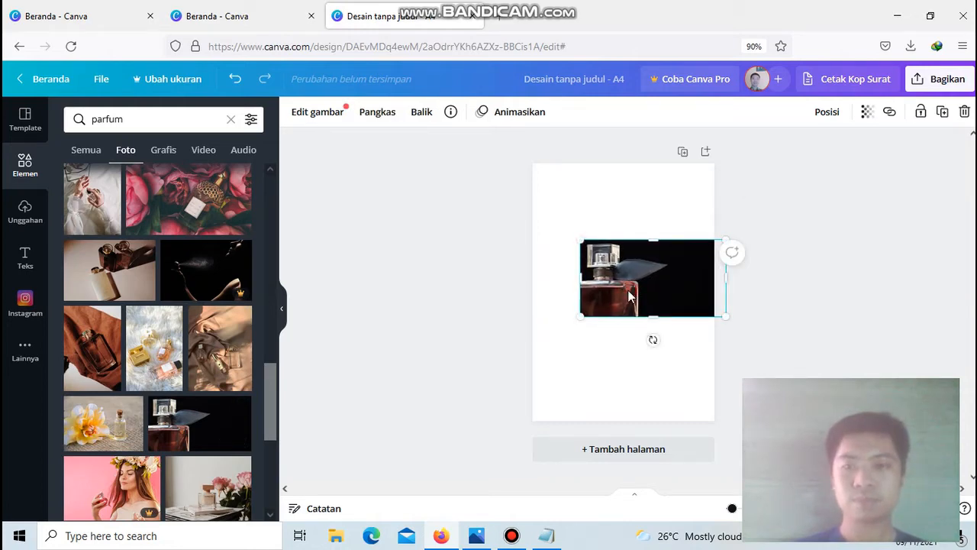
pyautogui.press('Delete')
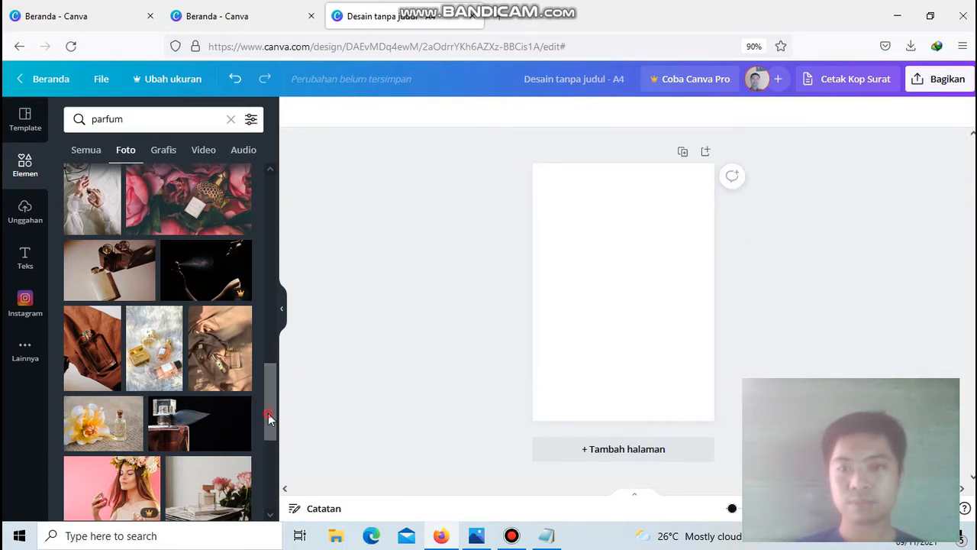
# Step: Add the photo of the full brown perfume bottle on a black background and move it to the page's upper edge
pyautogui.scroll(-5, 268, 465)
pyautogui.scroll(-4, 268, 481)
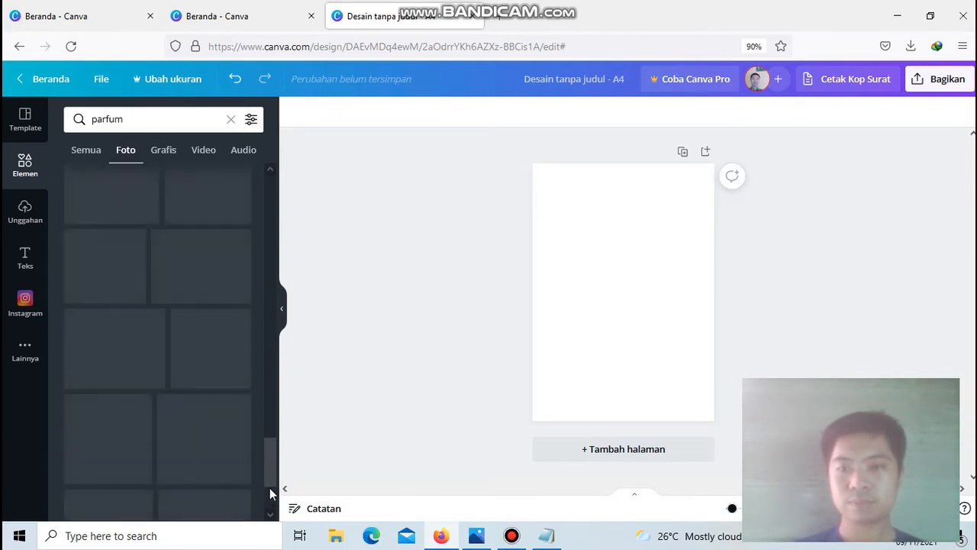
pyautogui.scroll(-6, 265, 419)
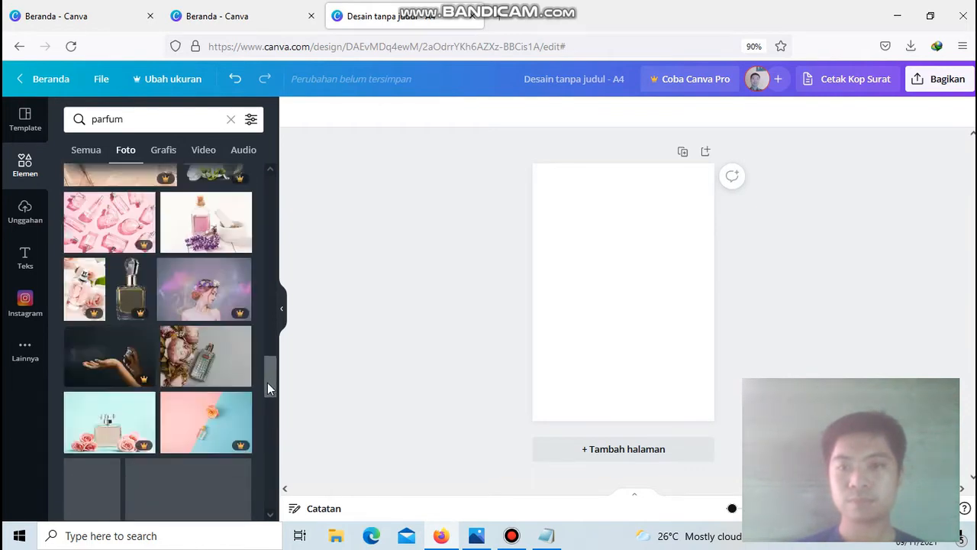
pyautogui.scroll(-5, 267, 351)
pyautogui.scroll(5, 267, 326)
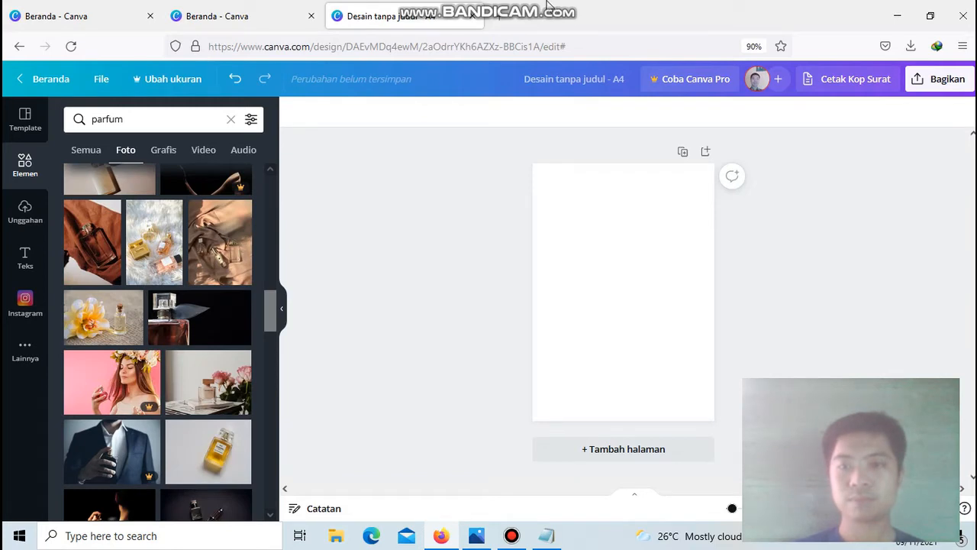
pyautogui.click(553, 8)
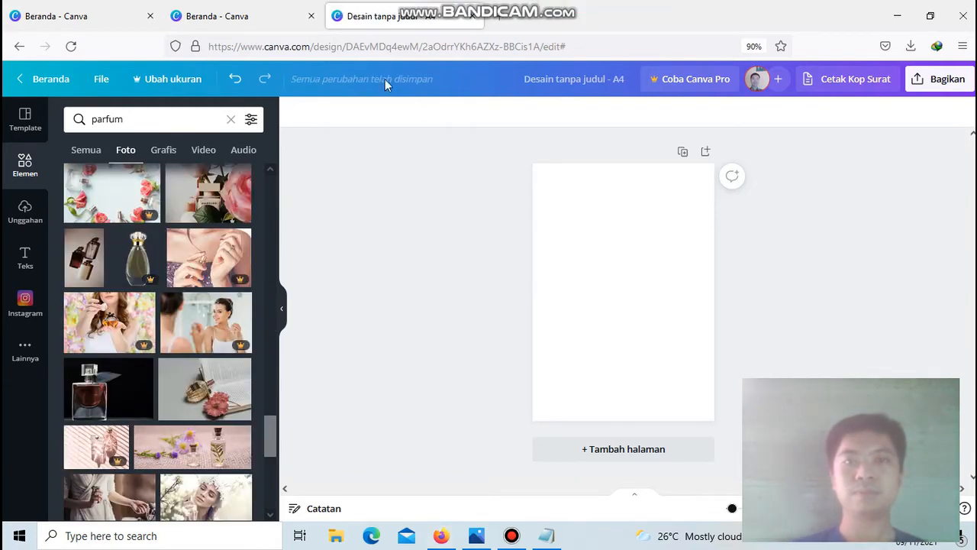
pyautogui.click(123, 382)
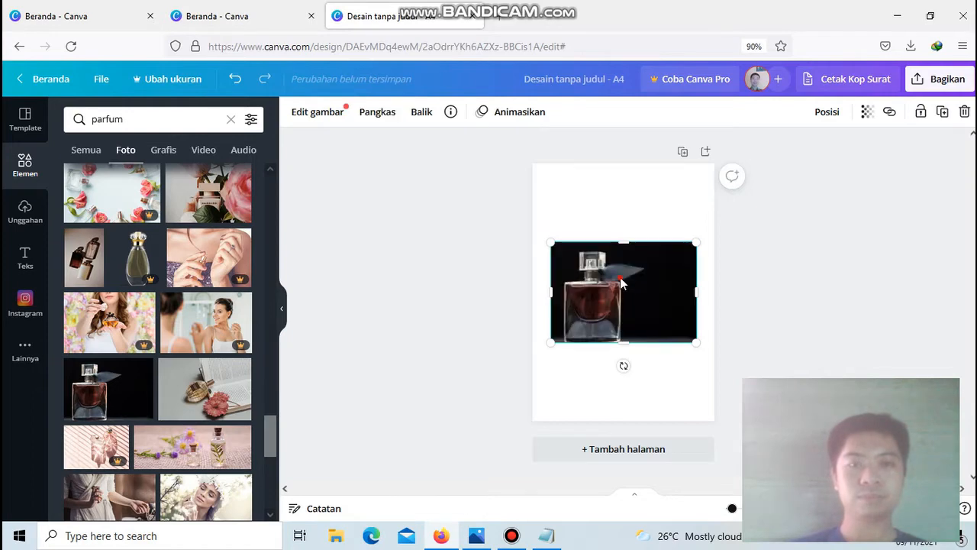
pyautogui.moveTo(620, 217)
pyautogui.mouseDown()
pyautogui.moveTo(620, 177)
pyautogui.moveTo(620, 216)
pyautogui.mouseUp()
# Step: Set the page's background colour to black
pyautogui.click(554, 306)
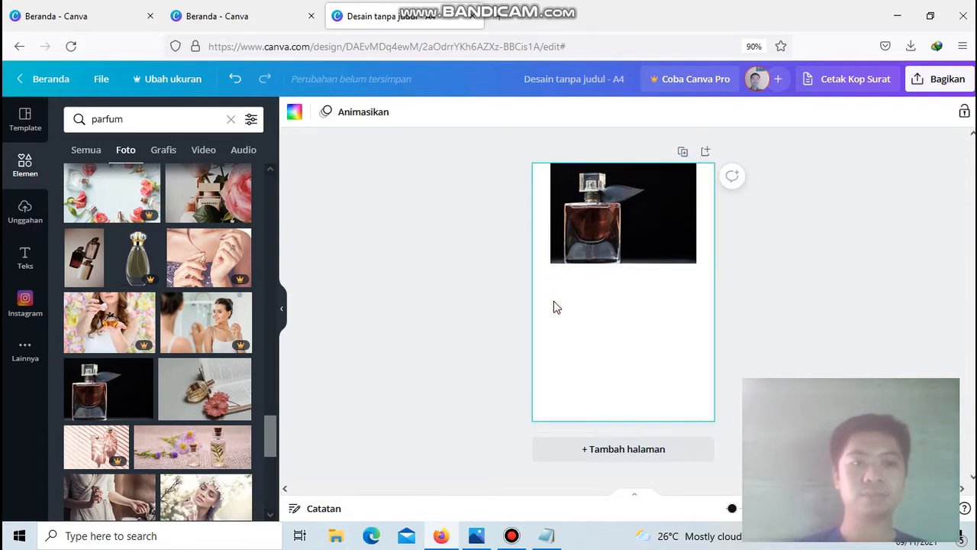
pyautogui.click(292, 116)
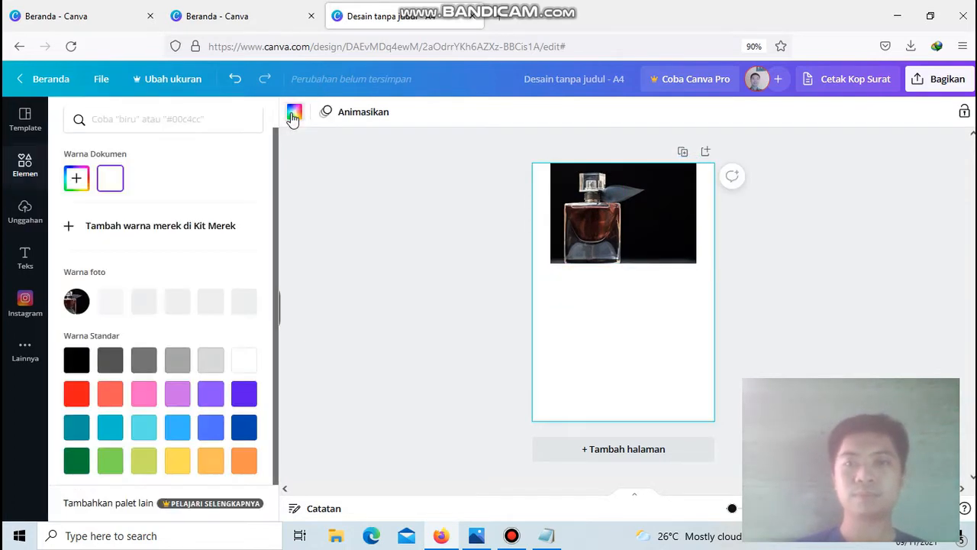
pyautogui.click(79, 366)
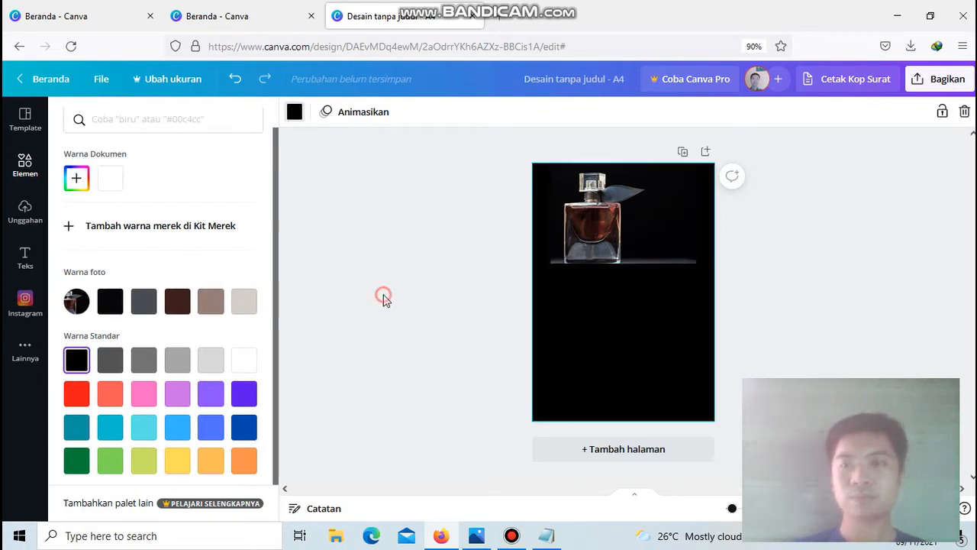
# Step: Search the elements for kertas to find torn-paper graphics
pyautogui.click(17, 161)
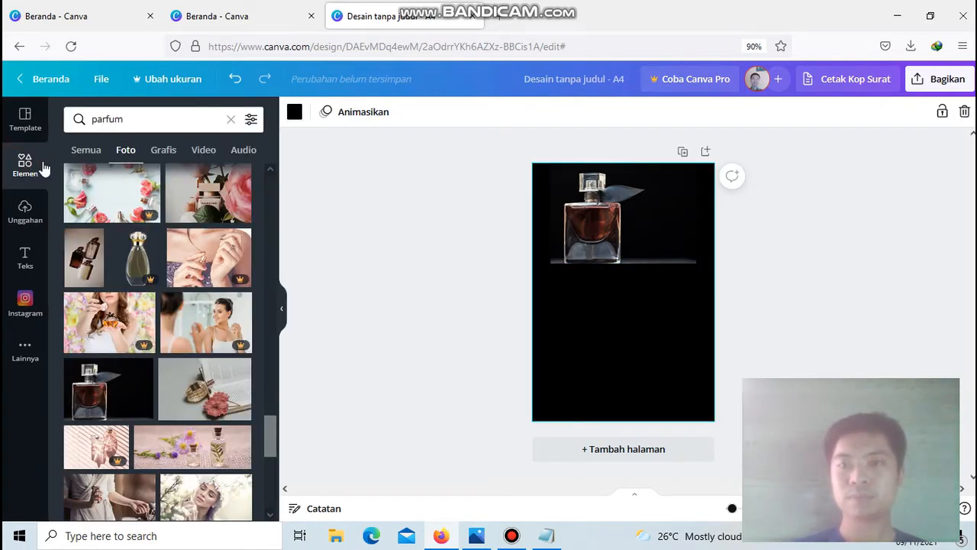
pyautogui.click(23, 167)
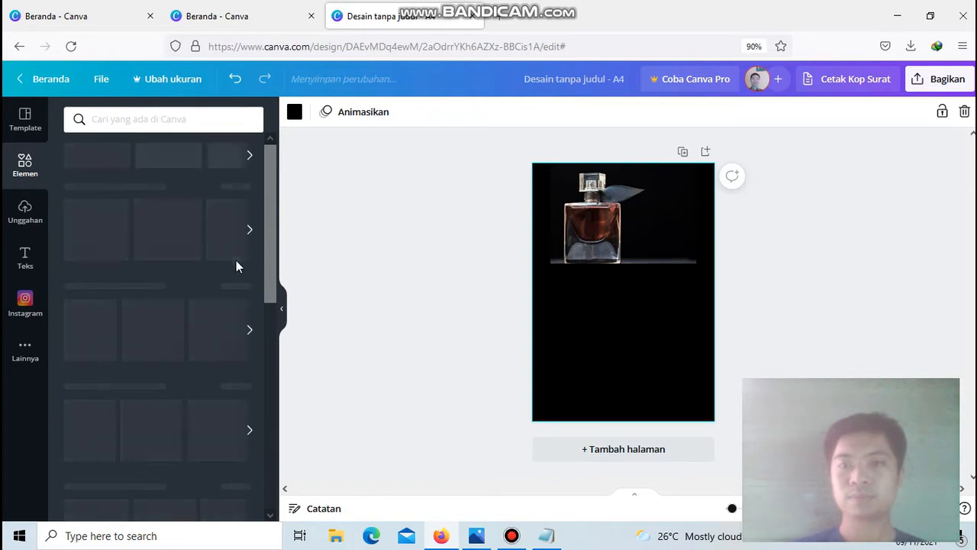
pyautogui.click(193, 124)
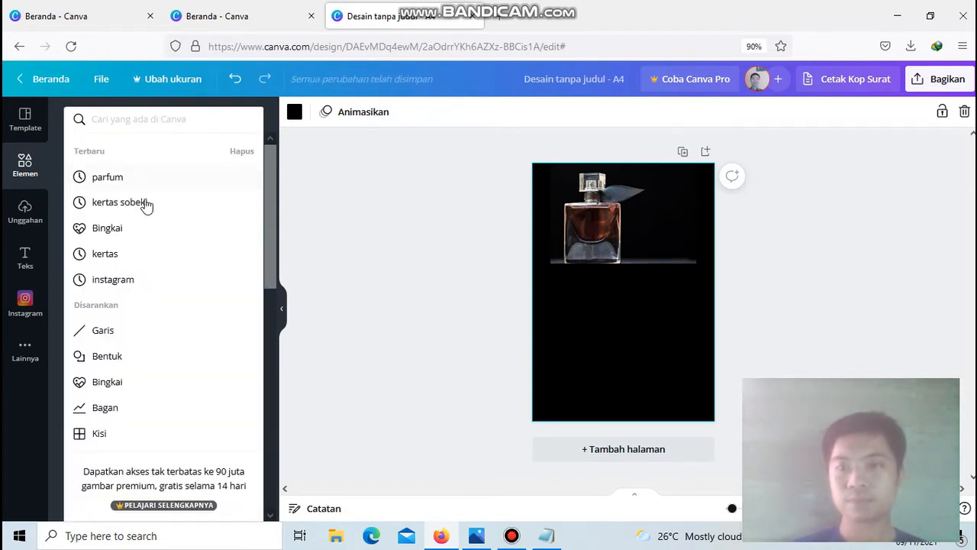
pyautogui.click(114, 257)
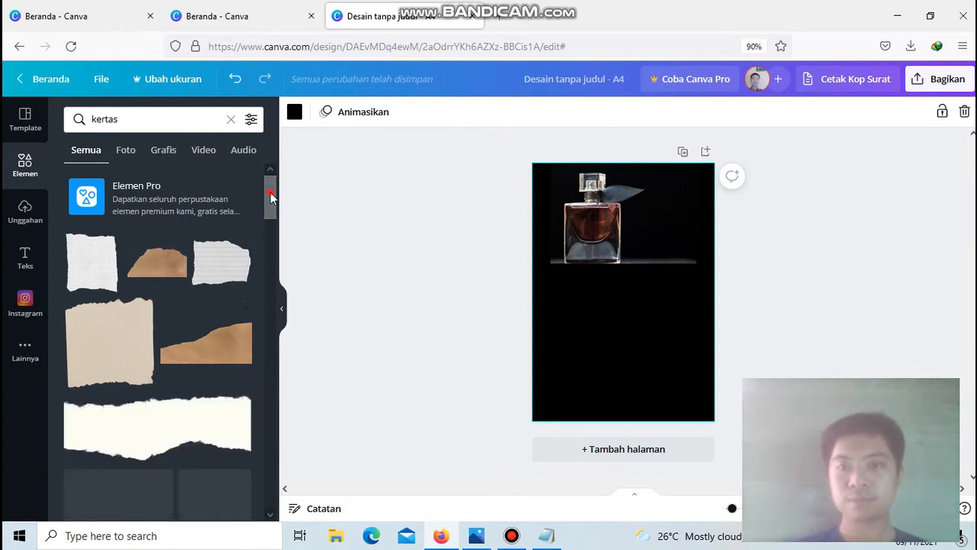
pyautogui.moveTo(270, 192); pyautogui.dragTo(270, 198)
# Step: Delete the newly inserted brown torn paper and add the wide white torn-paper strip to the page instead
pyautogui.click(165, 375)
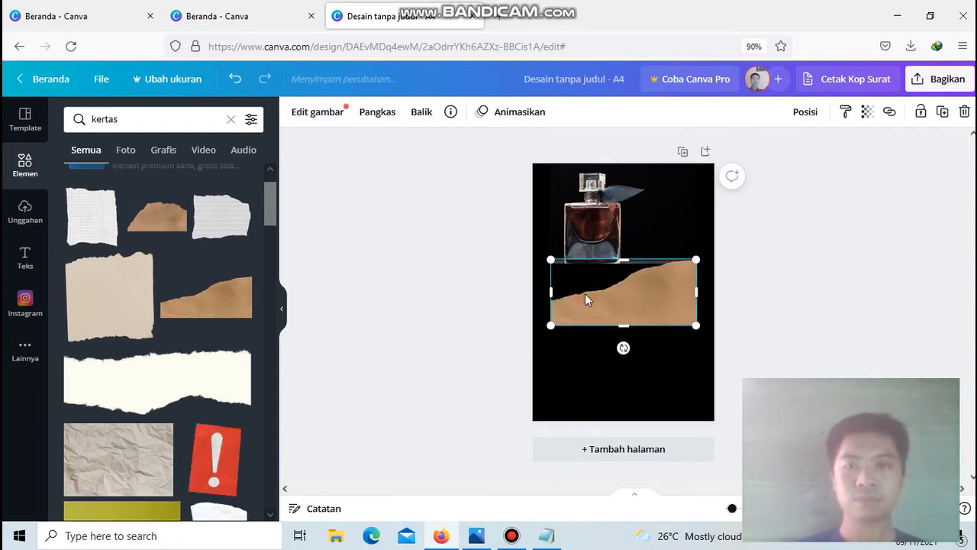
pyautogui.press('Delete')
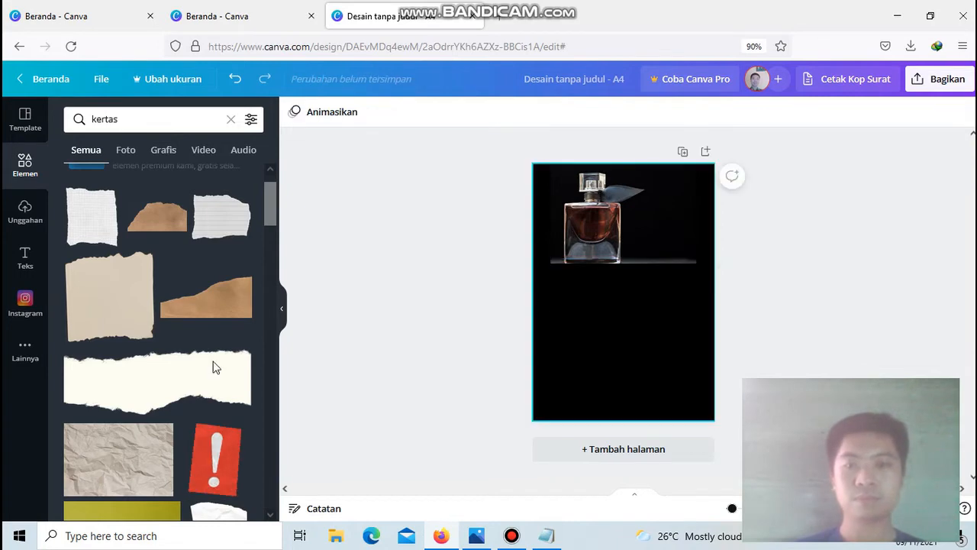
pyautogui.click(161, 373)
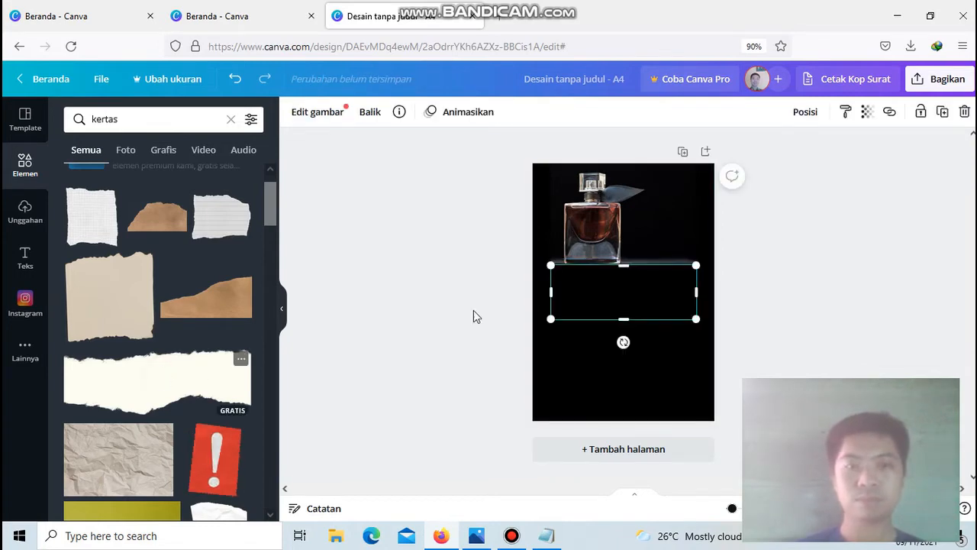
# Step: Move the white torn-paper strip sideways until it sits flush with the page's left edge, directly below the perfume photo
pyautogui.click(570, 285)
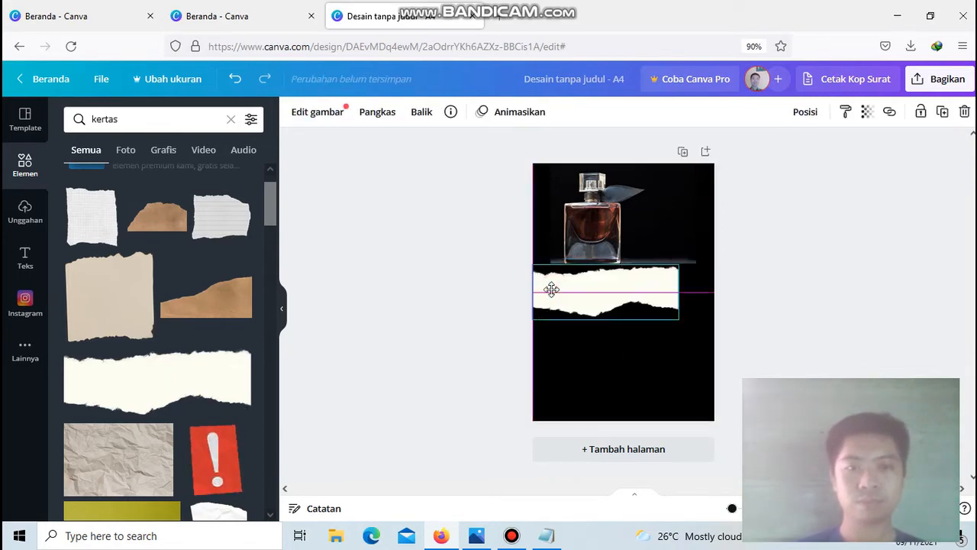
pyautogui.moveTo(564, 292)
pyautogui.mouseDown()
pyautogui.moveTo(585, 293)
pyautogui.moveTo(570, 293)
pyautogui.mouseUp()
pyautogui.press('Left')
pyautogui.press('Left')
pyautogui.press('Left')
pyautogui.press('Left')
pyautogui.press('Left')
pyautogui.press('Left')
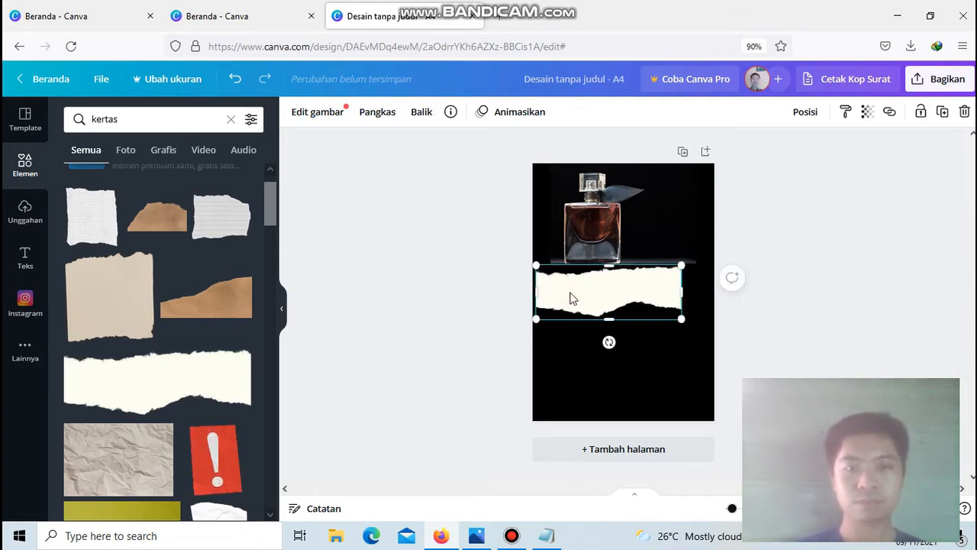
pyautogui.press('Left')
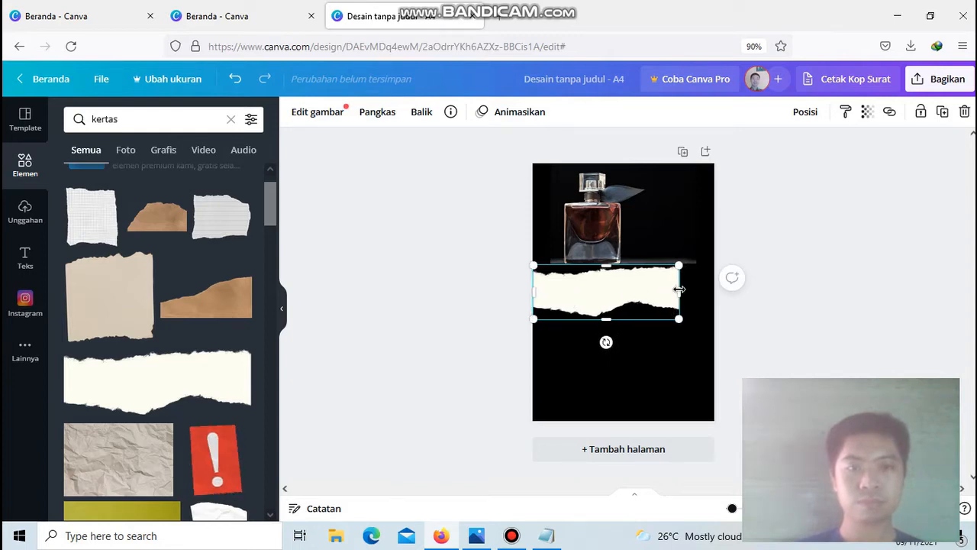
# Step: Widen the torn-paper strip to the page's right edge so it spans the full page width
pyautogui.moveTo(711, 289); pyautogui.dragTo(717, 289)
pyautogui.click(588, 235)
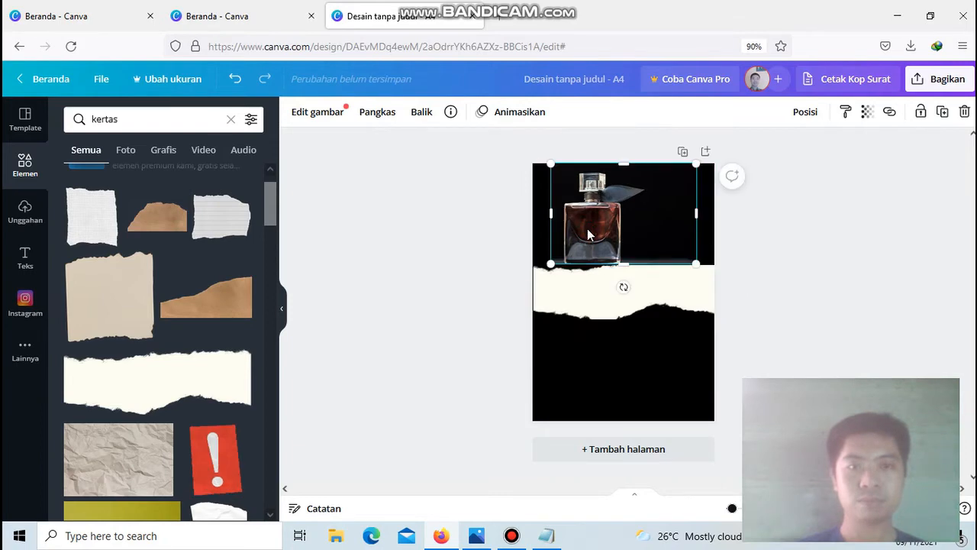
pyautogui.click(875, 251)
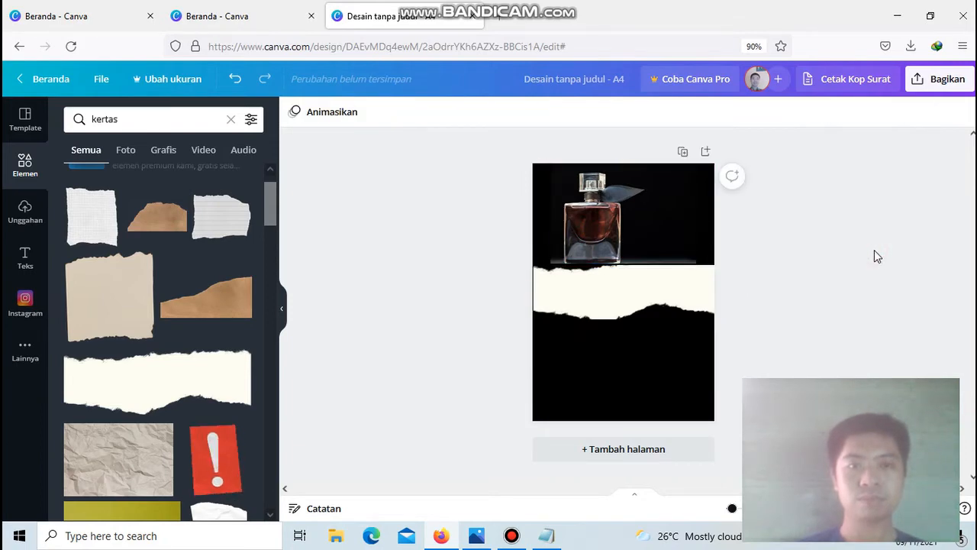
pyautogui.click(600, 291)
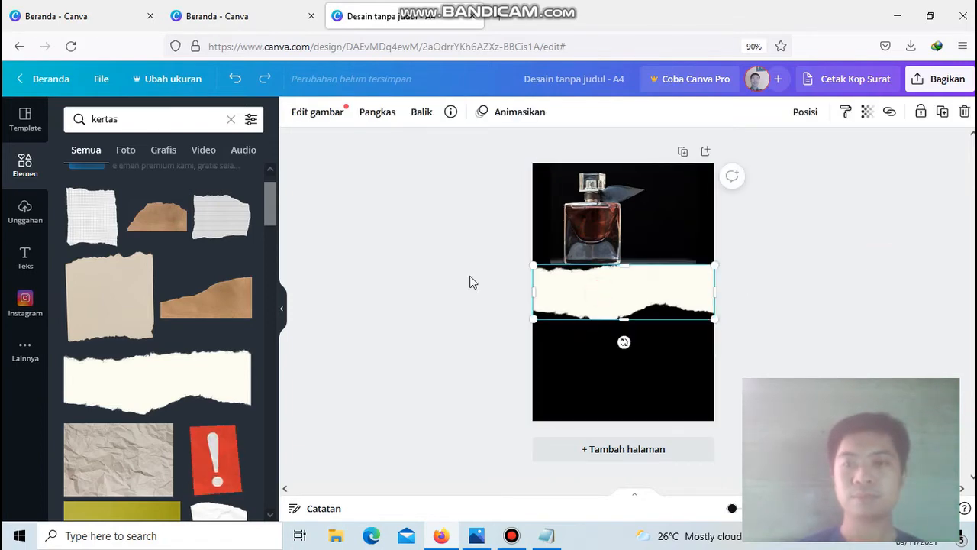
# Step: Add a heading text reading "Daftar Menu Parfum" over the torn-paper strip
pyautogui.click(30, 260)
pyautogui.click(27, 259)
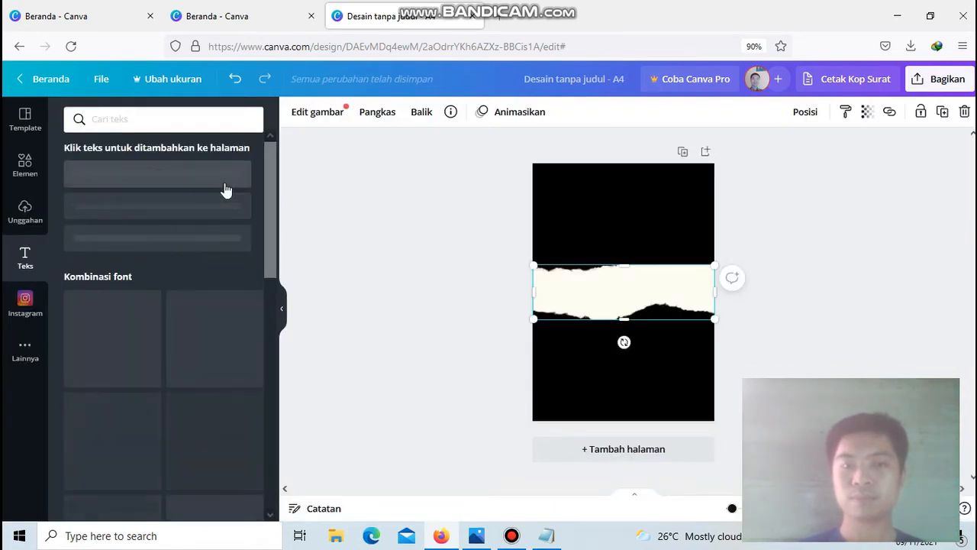
pyautogui.click(609, 193)
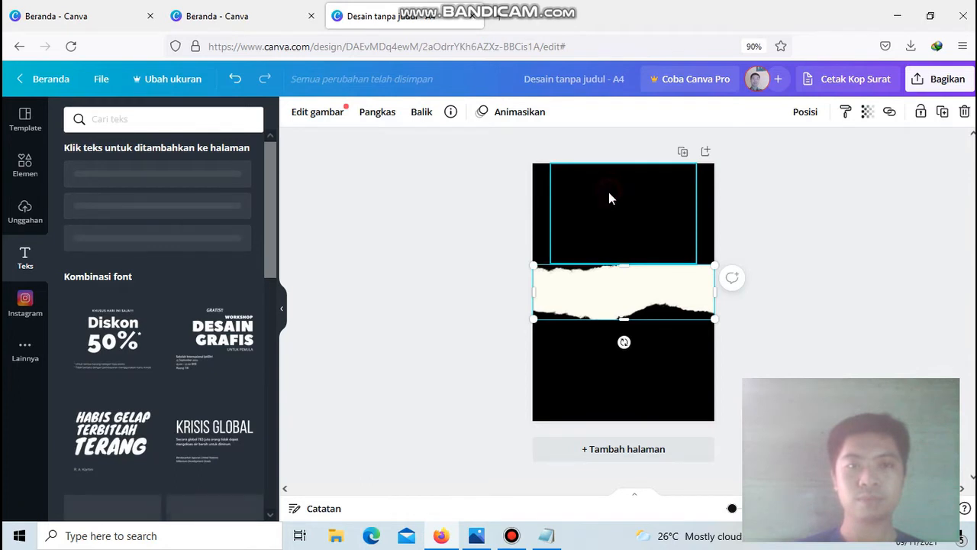
pyautogui.click(427, 263)
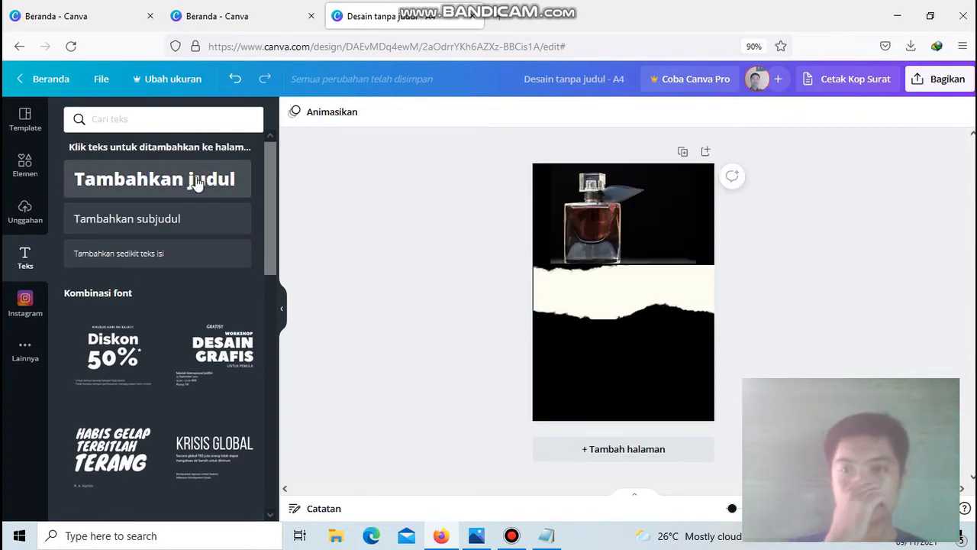
pyautogui.click(196, 180)
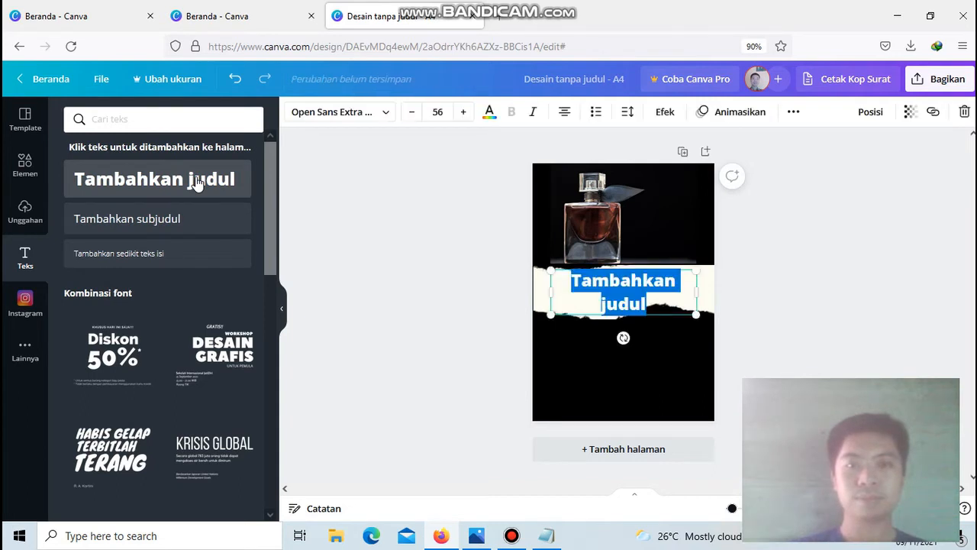
pyautogui.write('D')
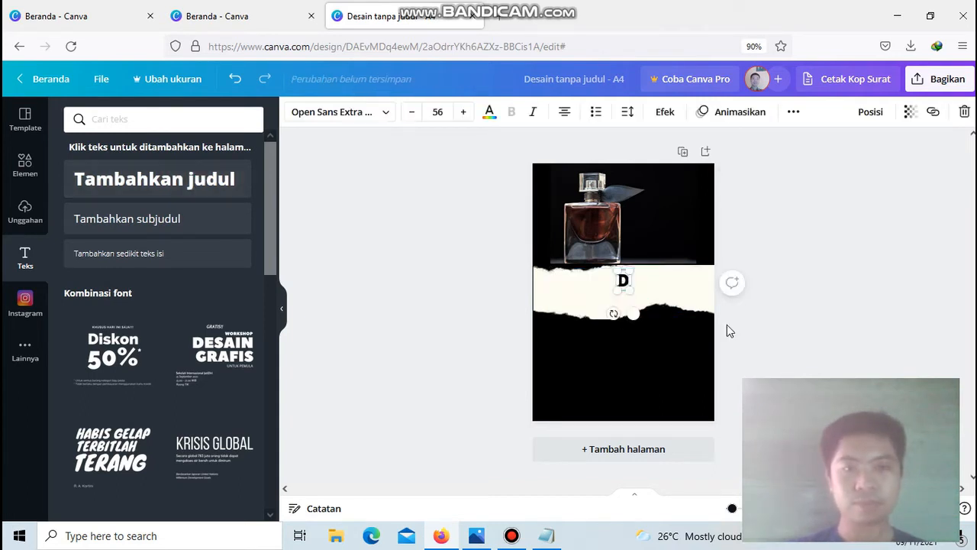
pyautogui.write('afta')
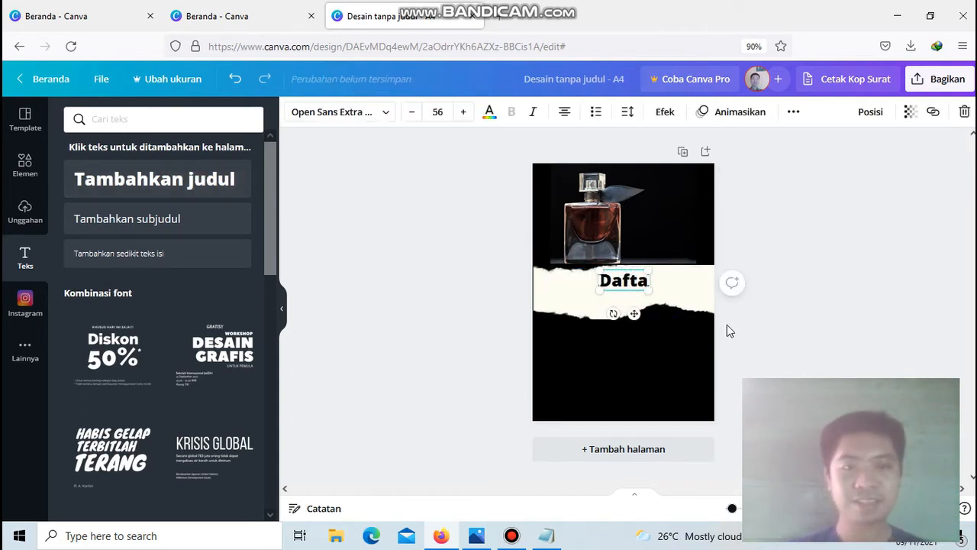
pyautogui.write('r Me')
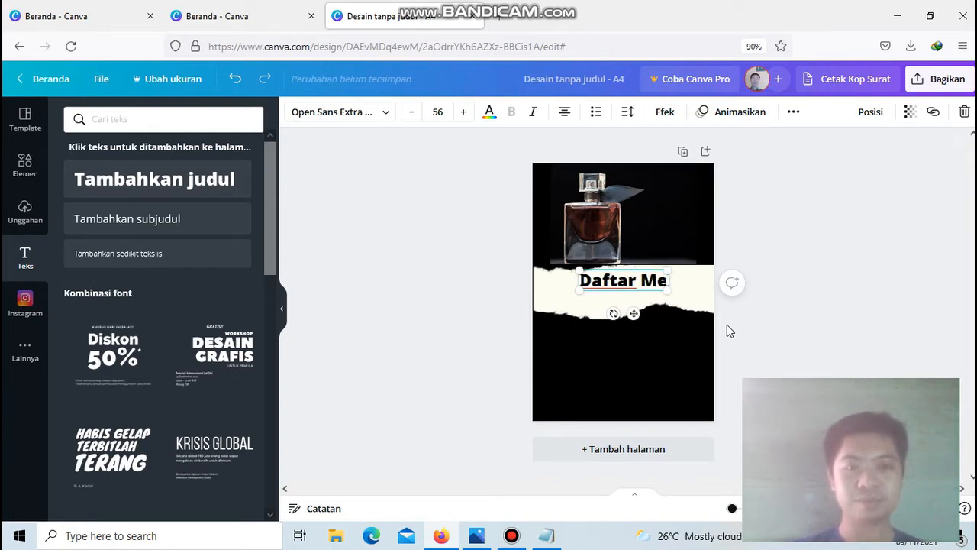
pyautogui.write('nu')
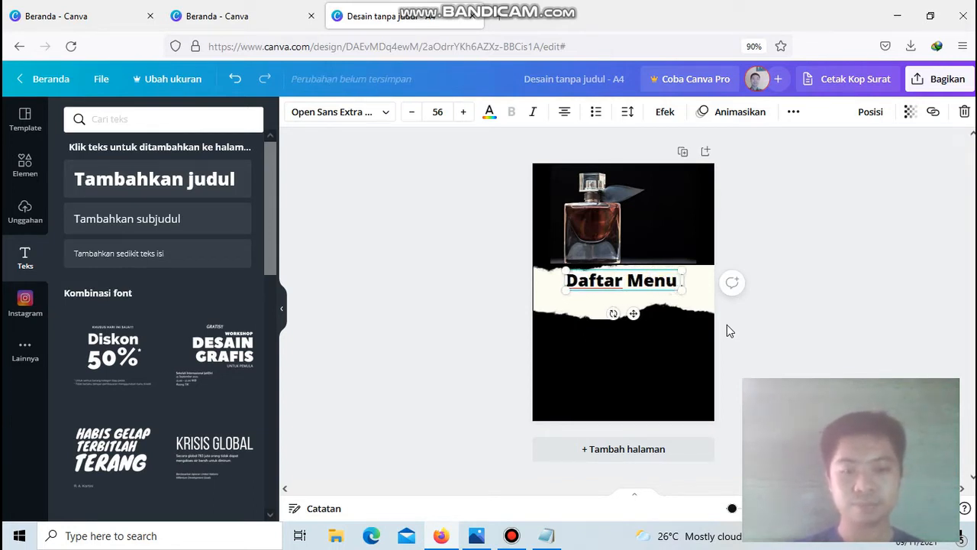
pyautogui.write(' Parfum')
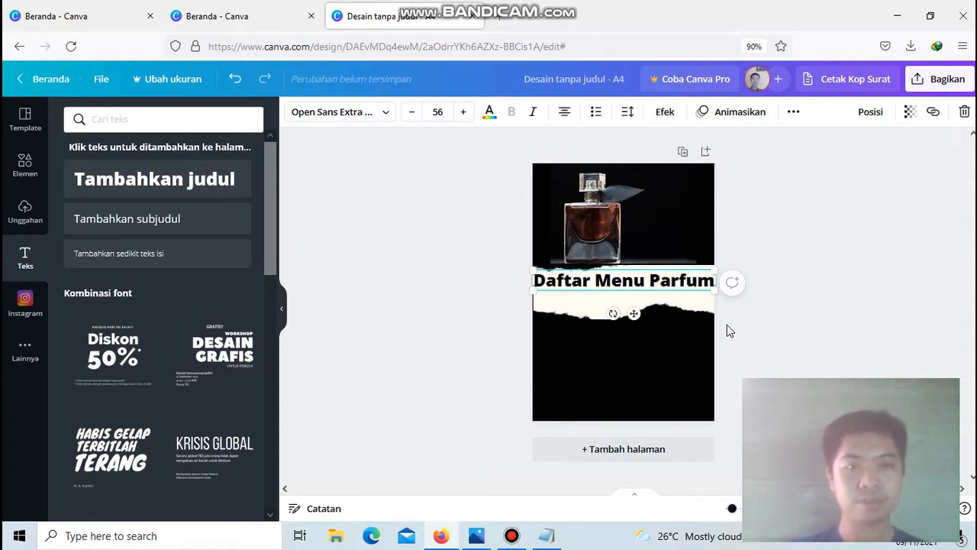
# Step: Reduce the font size of the whole "Daftar Menu Parfum" heading to 50
pyautogui.click(670, 284)
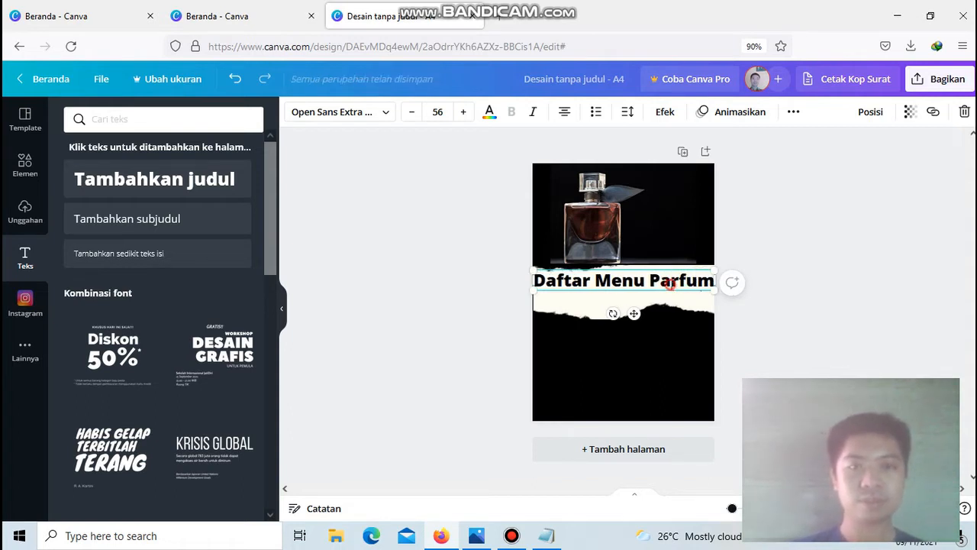
pyautogui.hotkey('ctrl', 'a')
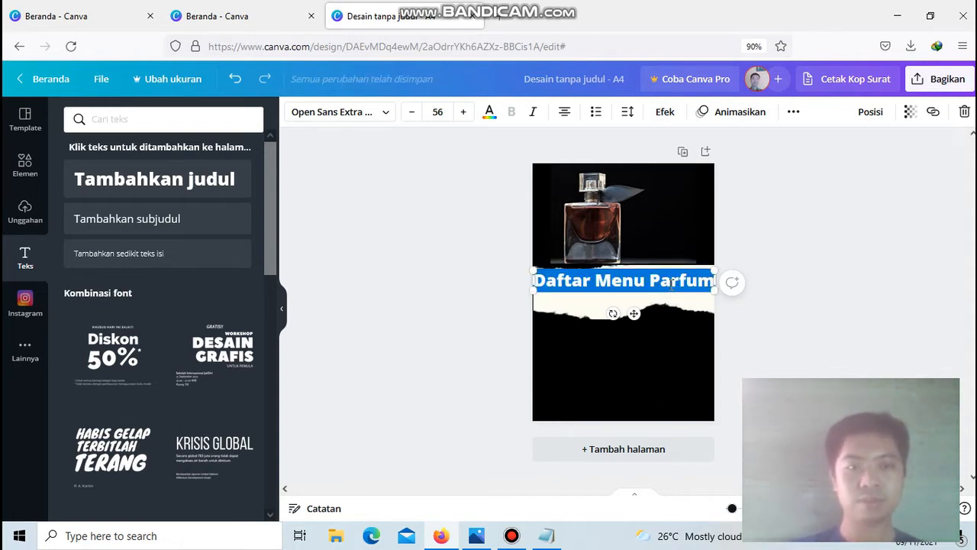
pyautogui.click(411, 112)
pyautogui.click(411, 112)
pyautogui.click(413, 115)
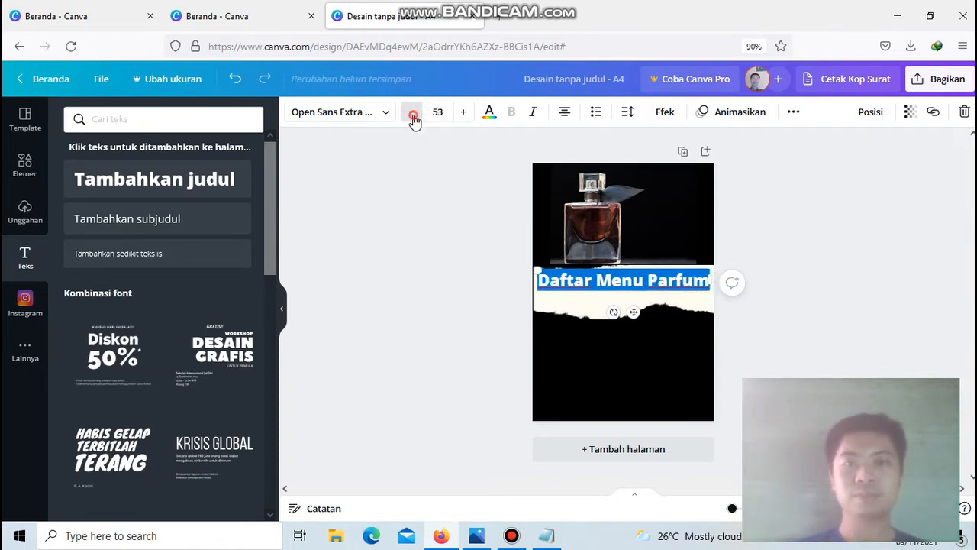
pyautogui.doubleClick(412, 114)
pyautogui.click(412, 114)
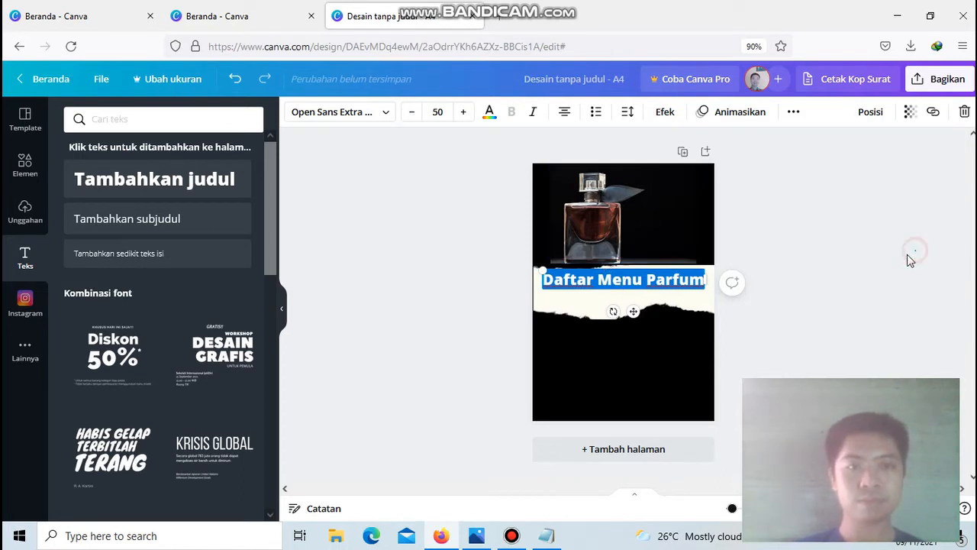
# Step: Move the heading slightly down on the torn-paper strip, keeping it centred across the page
pyautogui.click(626, 284)
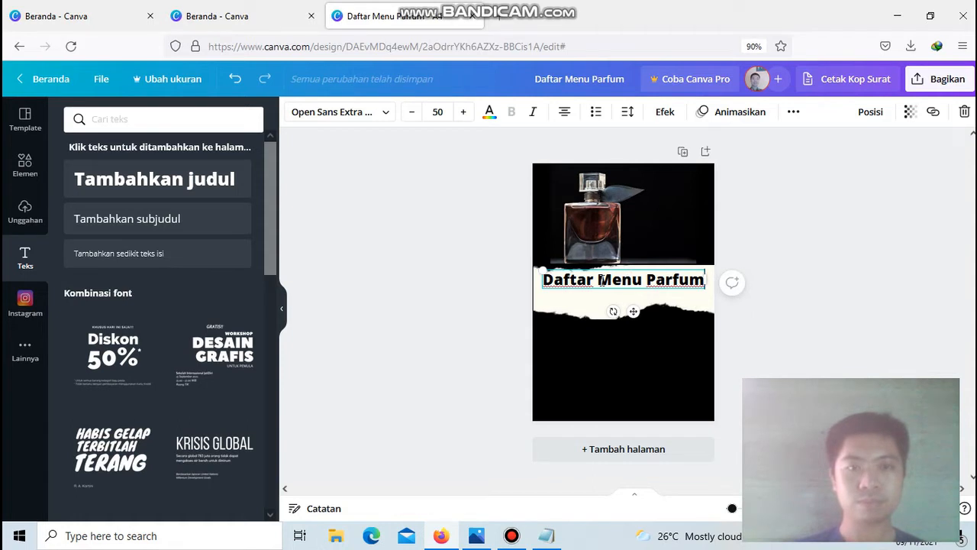
pyautogui.moveTo(660, 287); pyautogui.dragTo(661, 291)
pyautogui.click(909, 258)
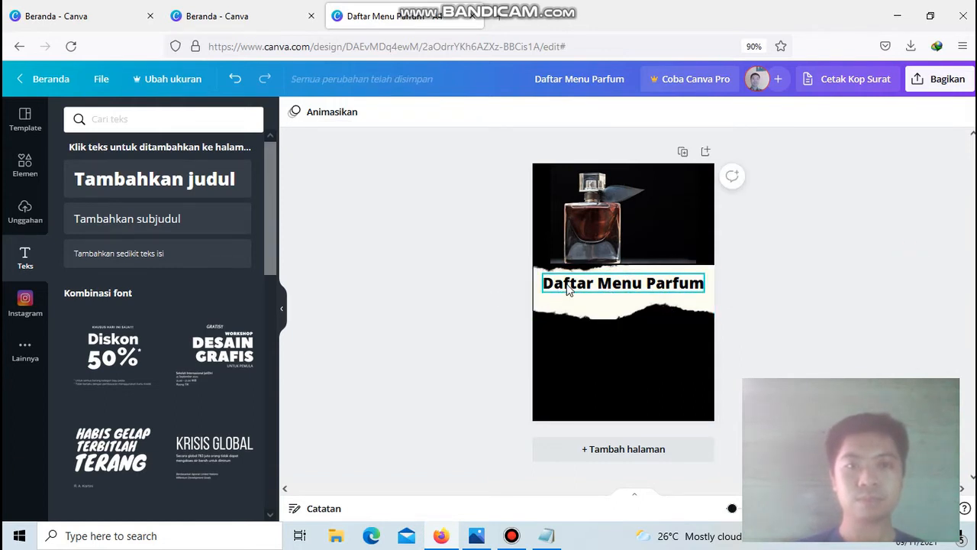
# Step: Try to recolour the "Daftar Menu Parfum" heading with a custom yellow text colour
pyautogui.click(567, 287)
pyautogui.doubleClick(567, 285)
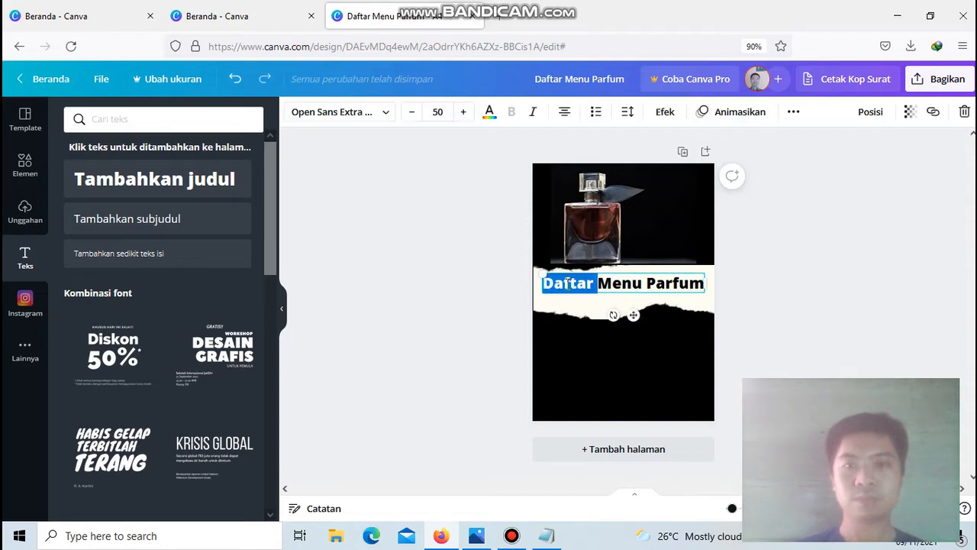
pyautogui.tripleClick(567, 285)
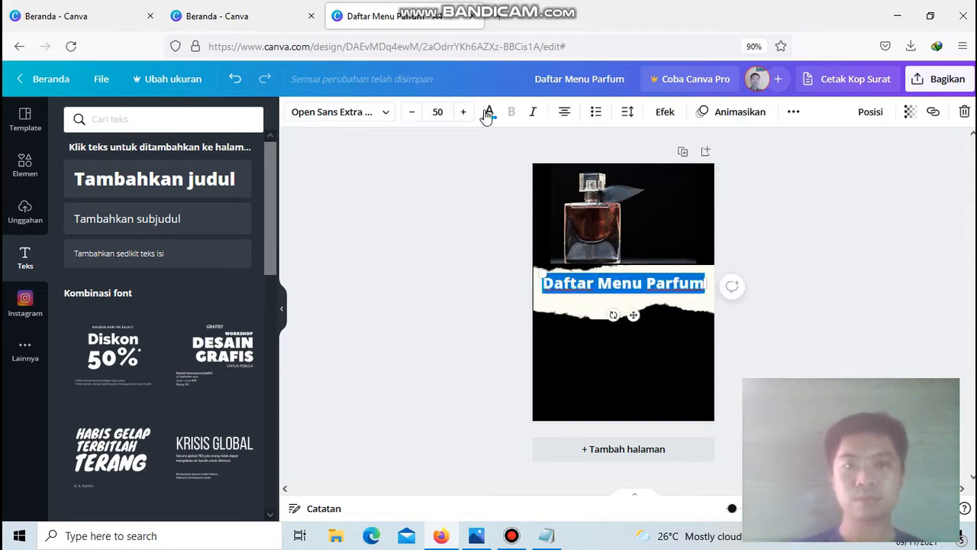
pyautogui.click(489, 112)
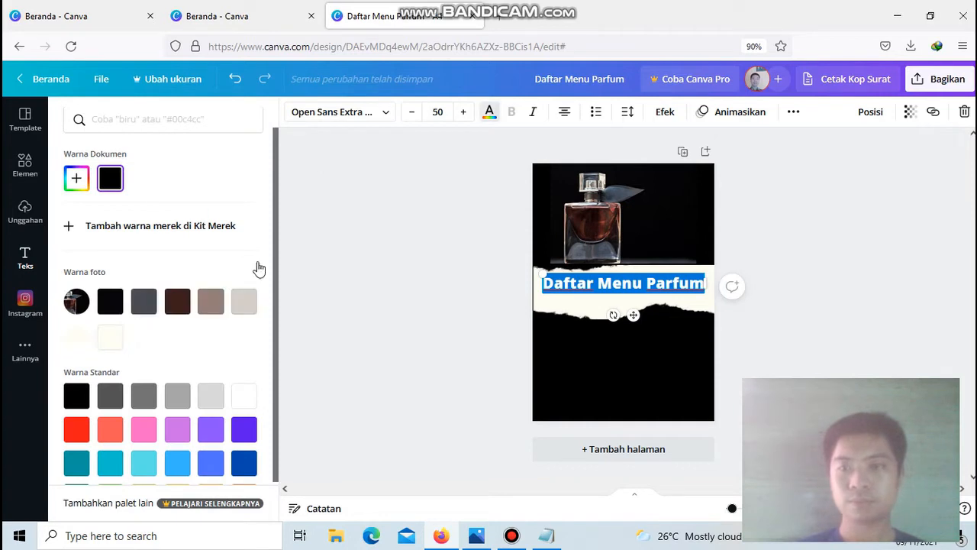
pyautogui.click(77, 179)
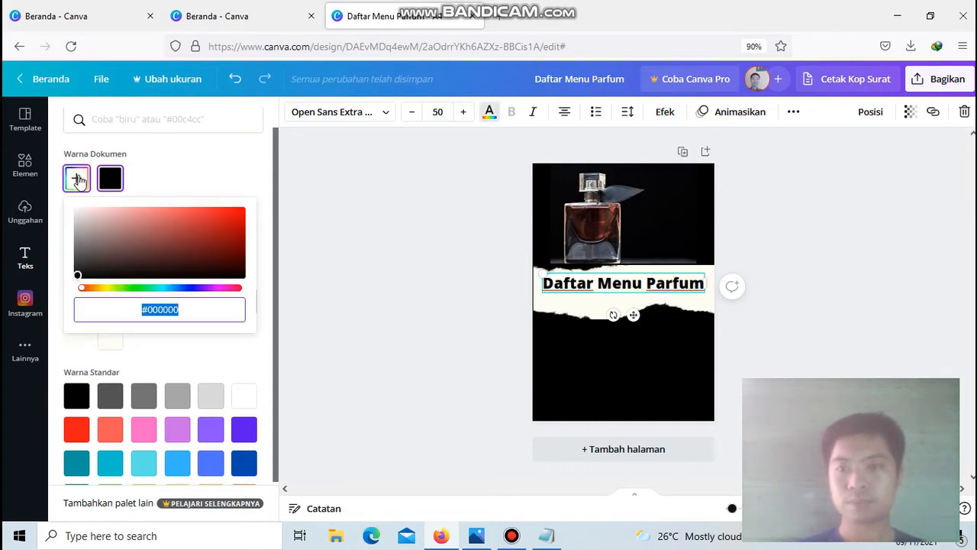
pyautogui.click(107, 293)
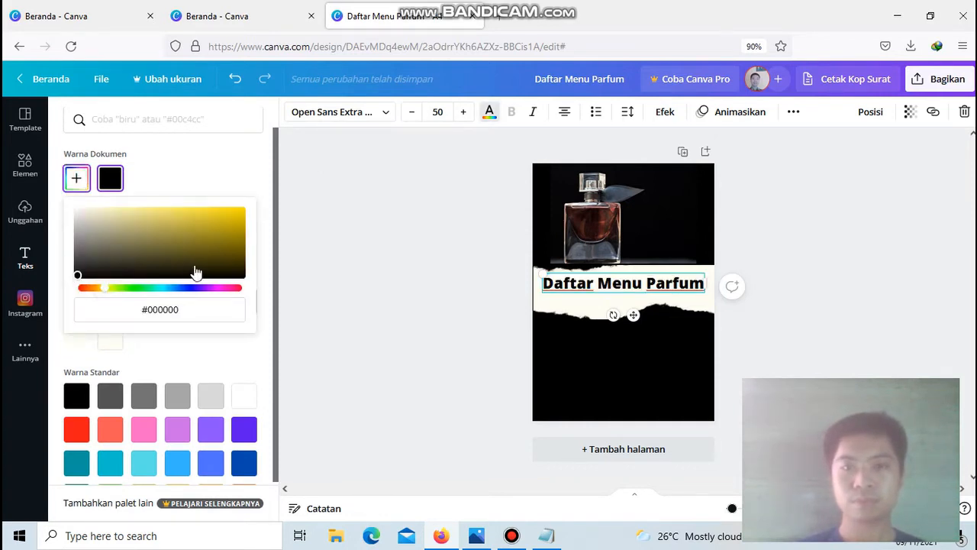
pyautogui.click(365, 308)
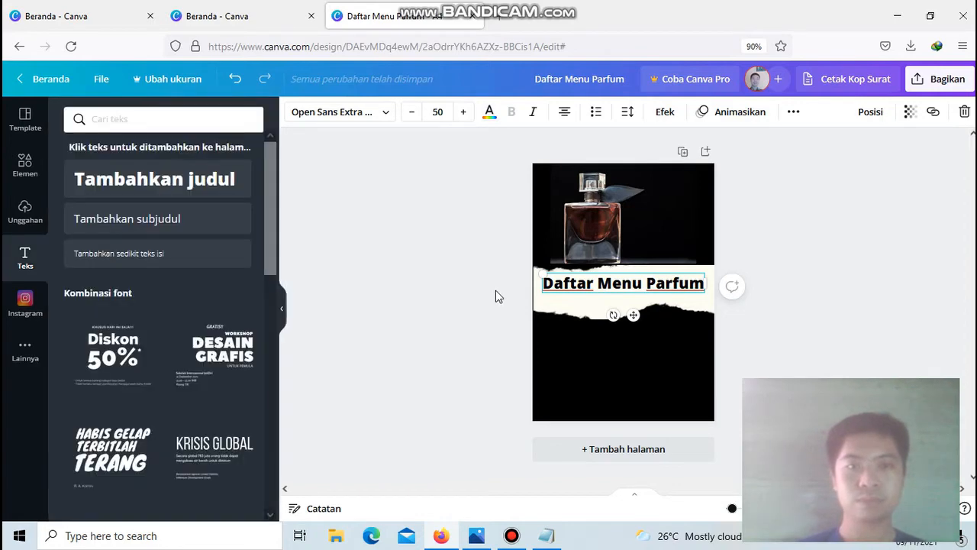
# Step: Reselect all of the heading's text and try again to apply a yellow hue as its custom colour
pyautogui.click(496, 290)
pyautogui.click(566, 282)
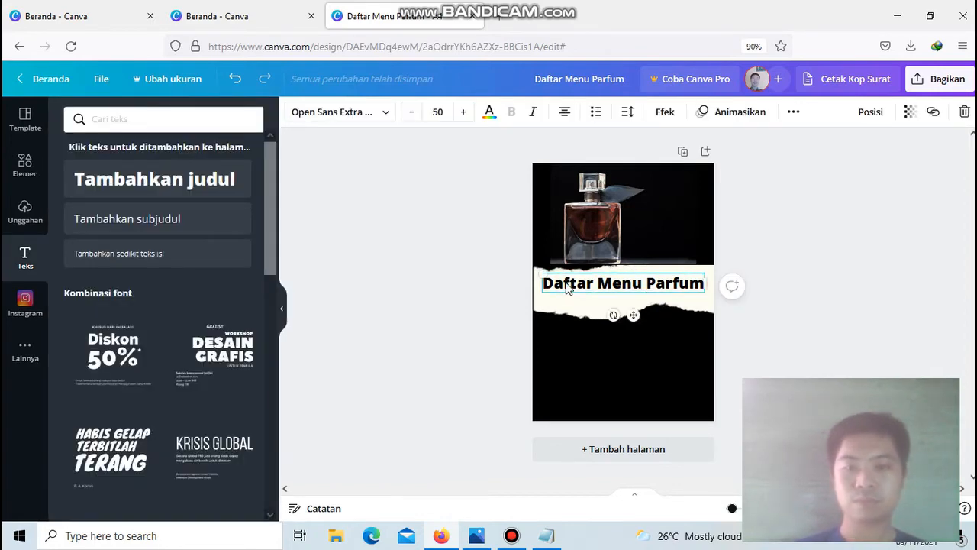
pyautogui.hotkey('ctrl', 'a')
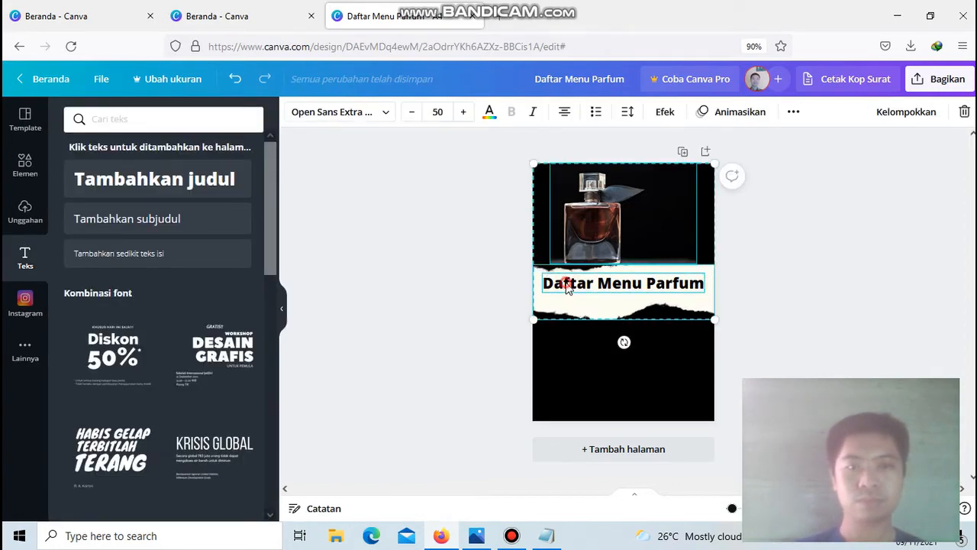
pyautogui.click(450, 312)
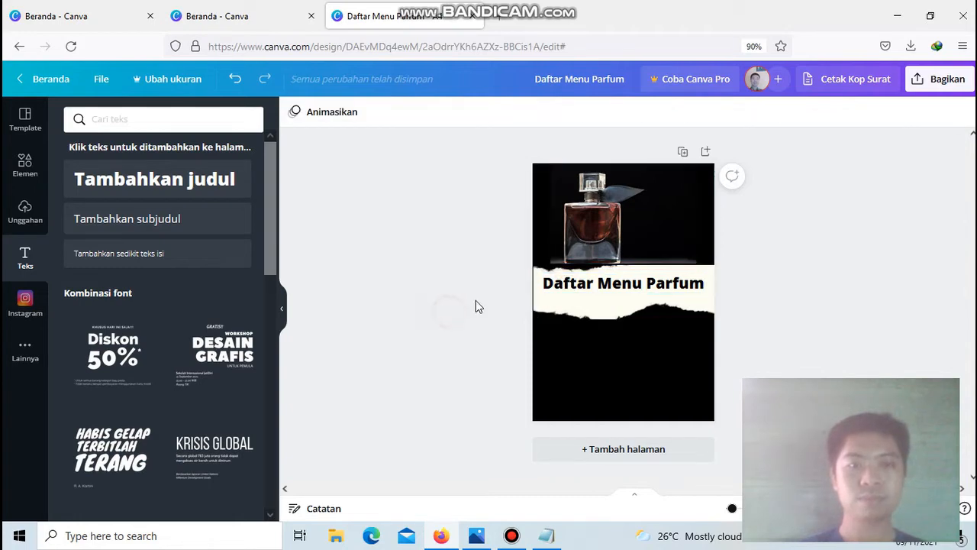
pyautogui.click(562, 294)
pyautogui.click(551, 283)
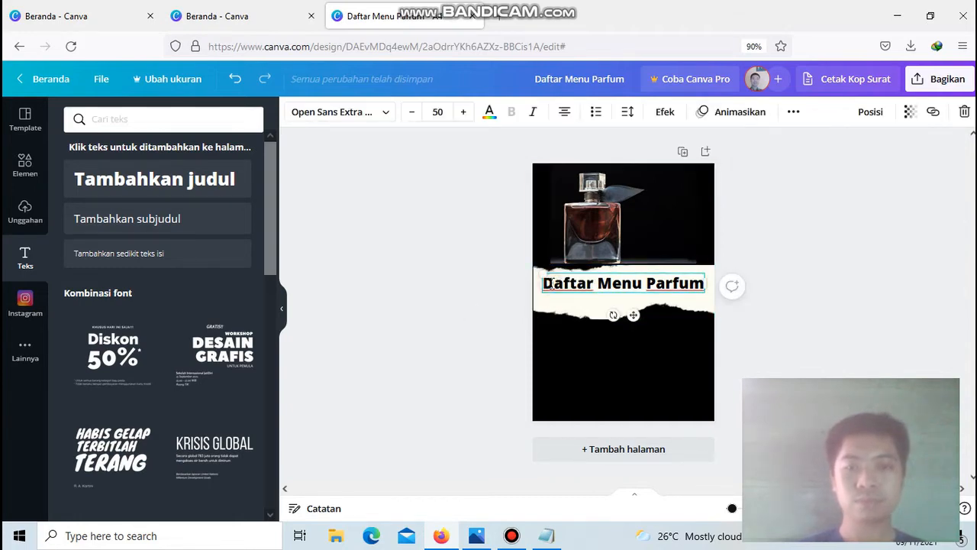
pyautogui.hotkey('ctrl', 'a')
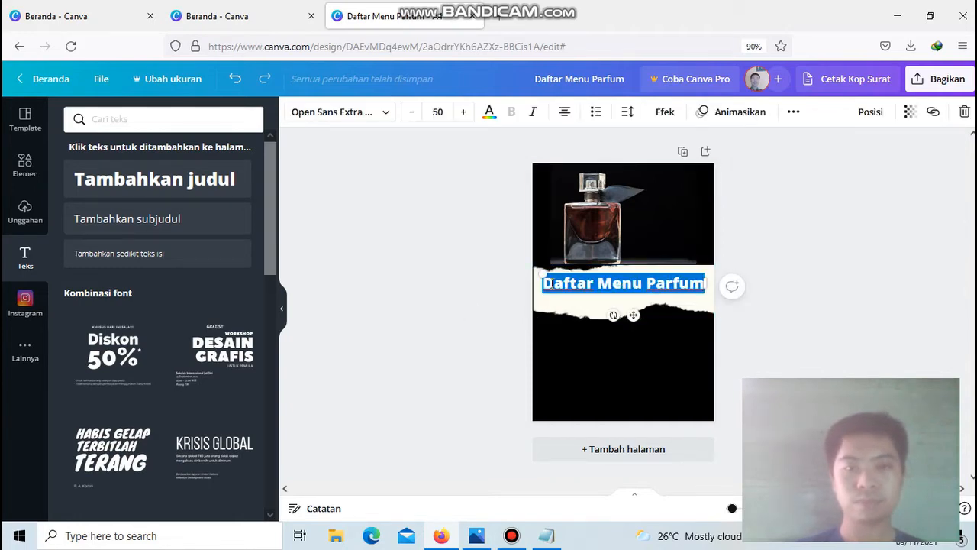
pyautogui.click(489, 115)
pyautogui.click(77, 179)
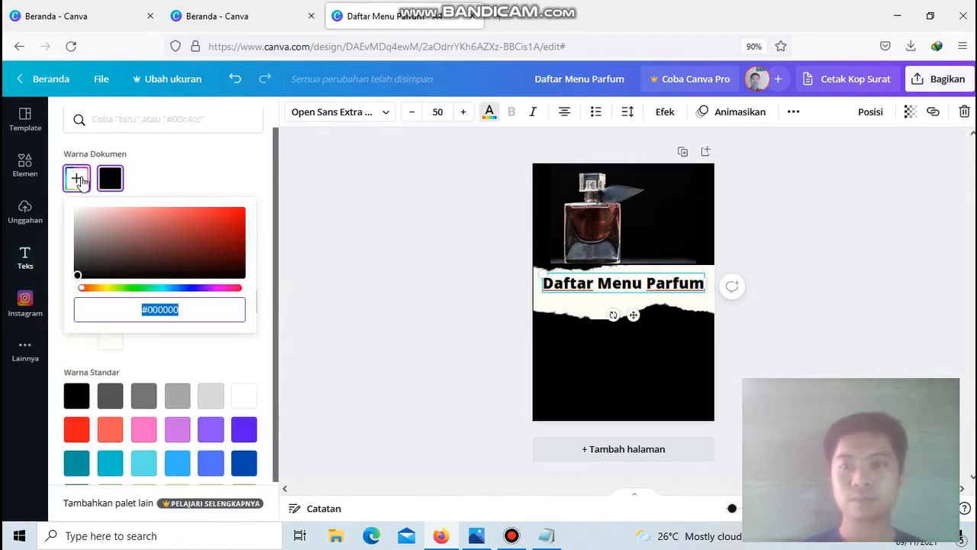
pyautogui.click(106, 288)
pyautogui.click(406, 282)
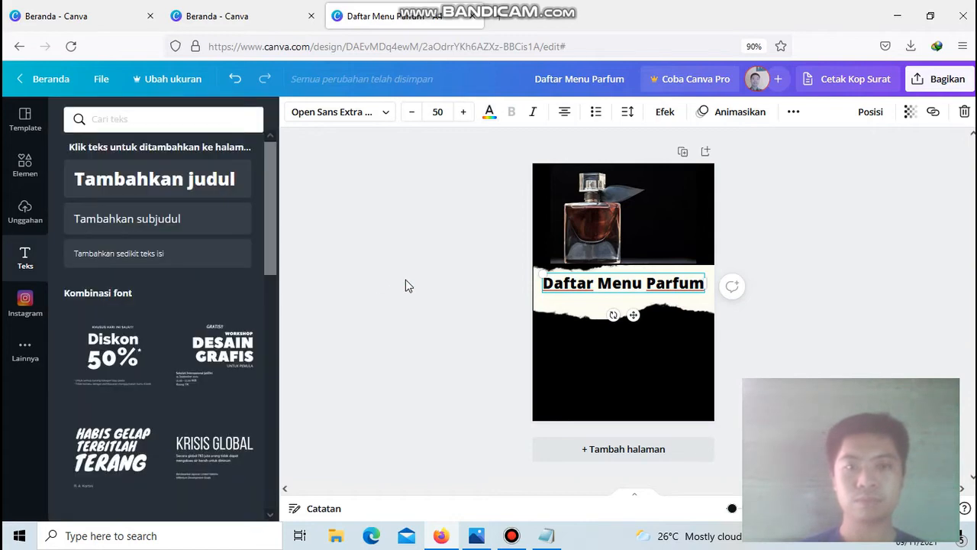
pyautogui.click(448, 311)
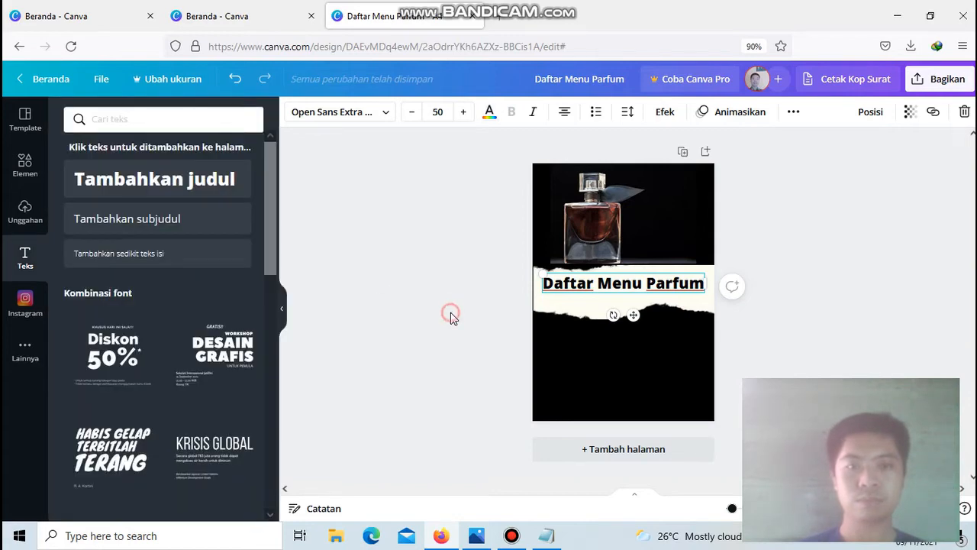
# Step: Recolour all of the "Daftar Menu Parfum" heading with the standard yellow colour #FFDE59
pyautogui.click(576, 288)
pyautogui.click(576, 286)
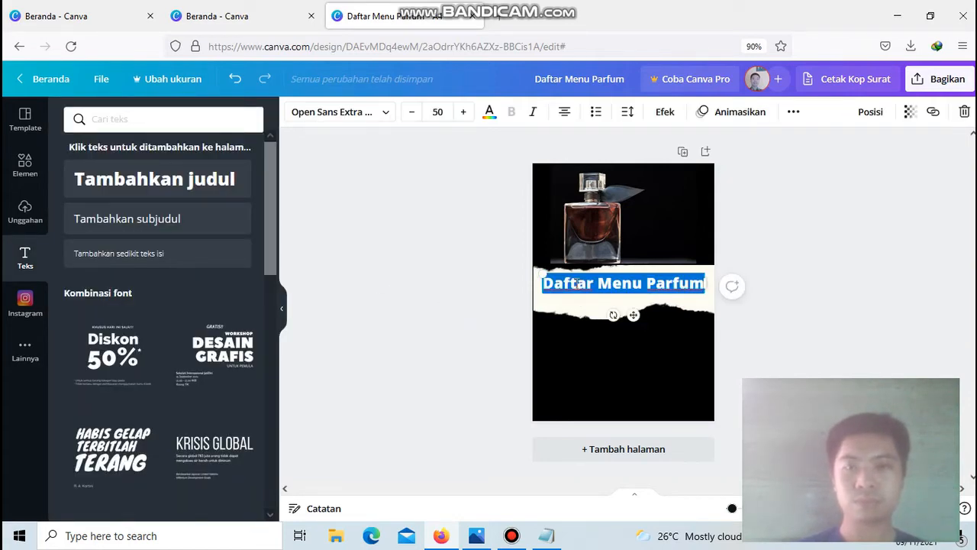
pyautogui.click(489, 115)
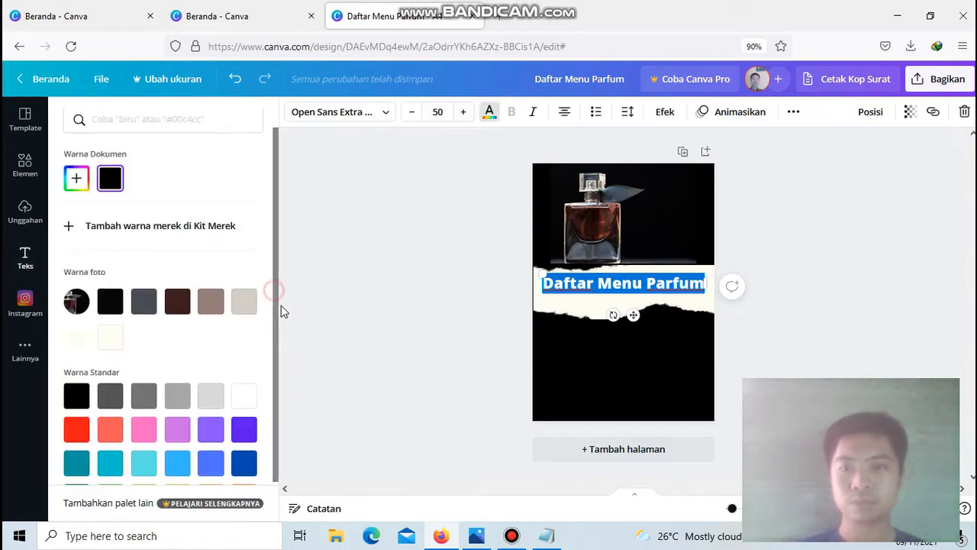
pyautogui.moveTo(273, 287); pyautogui.dragTo(283, 382)
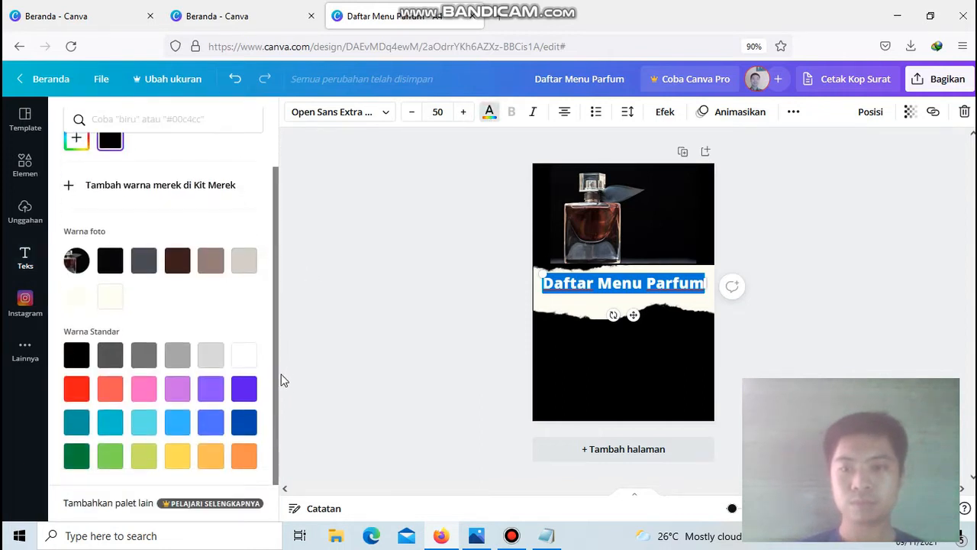
pyautogui.click(175, 456)
pyautogui.click(438, 326)
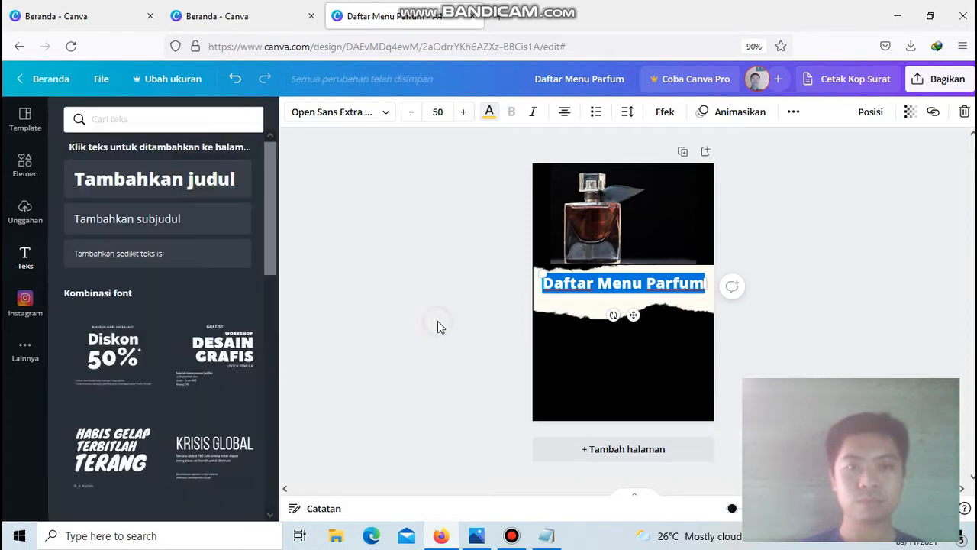
pyautogui.click(561, 284)
pyautogui.click(406, 354)
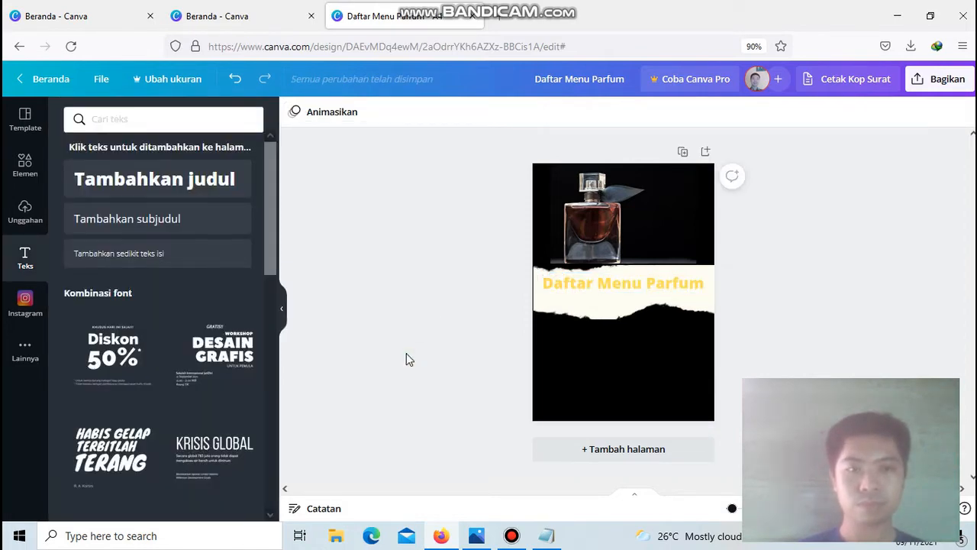
# Step: Shift the hue of the whole heading's text colour to a lemon yellow, #FFF359, with the custom colour picker
pyautogui.click(580, 288)
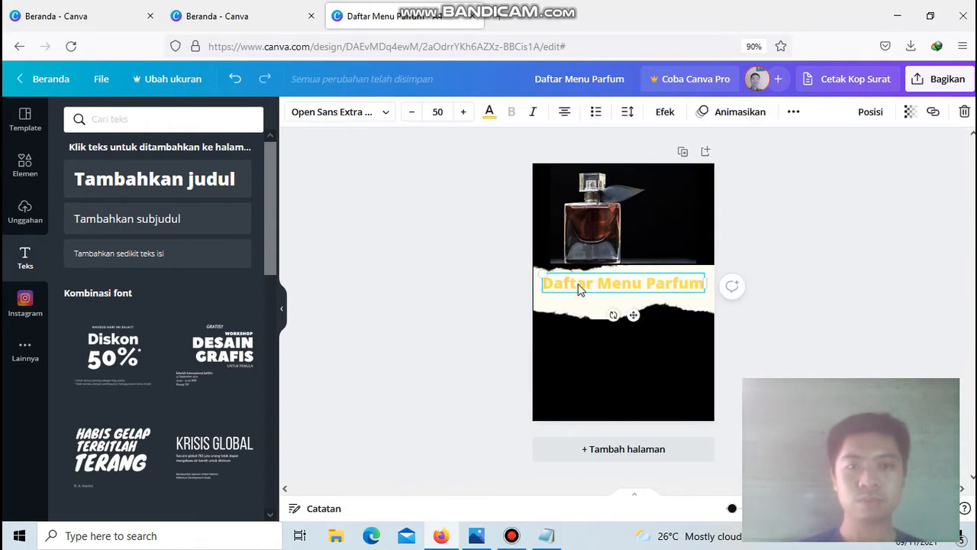
pyautogui.click(577, 289)
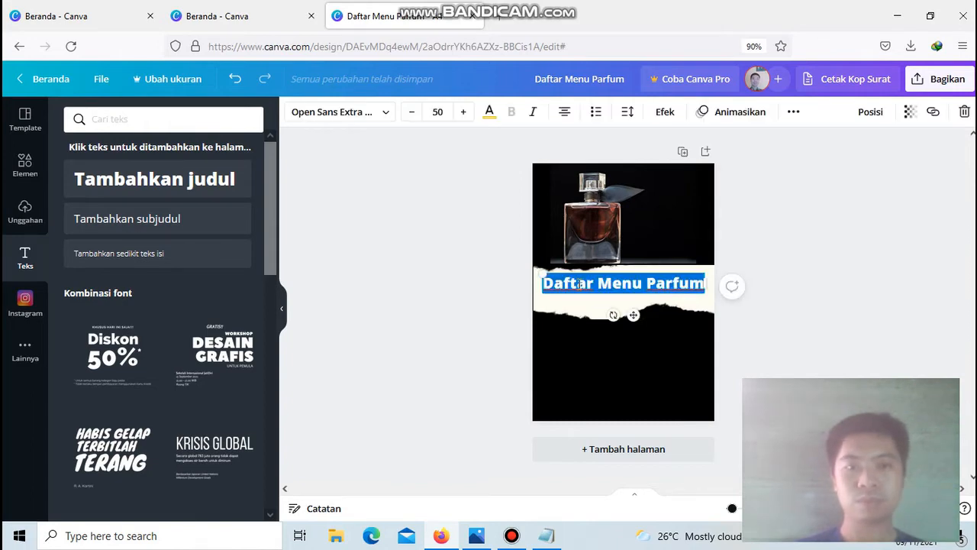
pyautogui.click(489, 112)
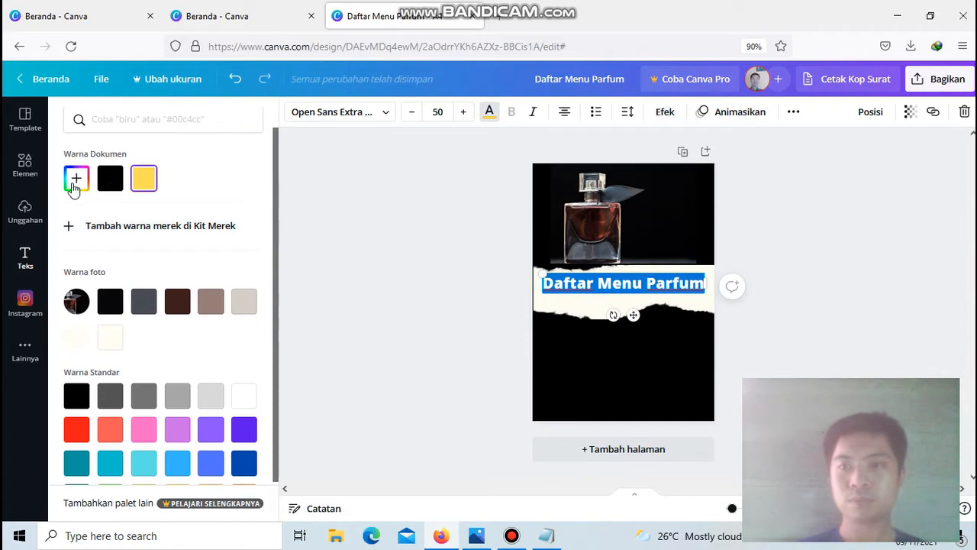
pyautogui.click(75, 181)
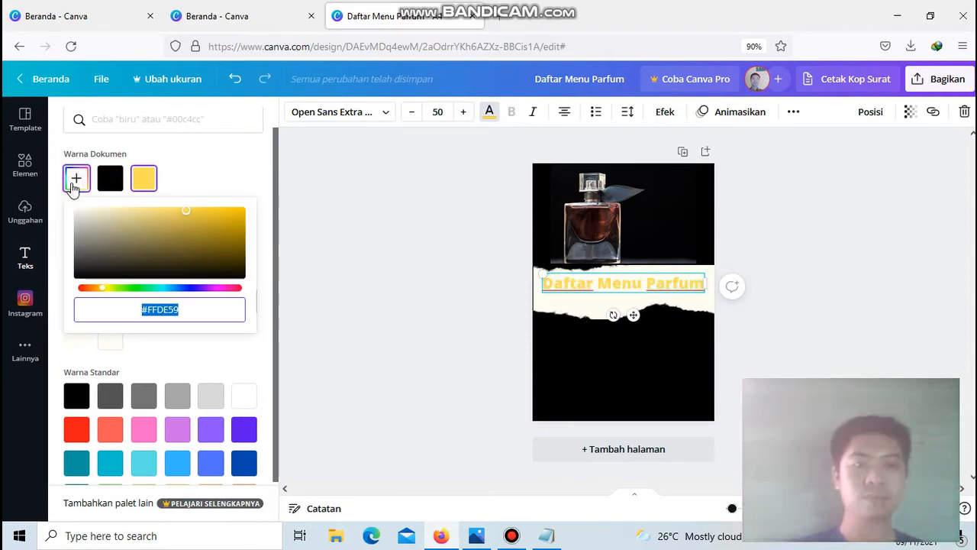
pyautogui.click(108, 289)
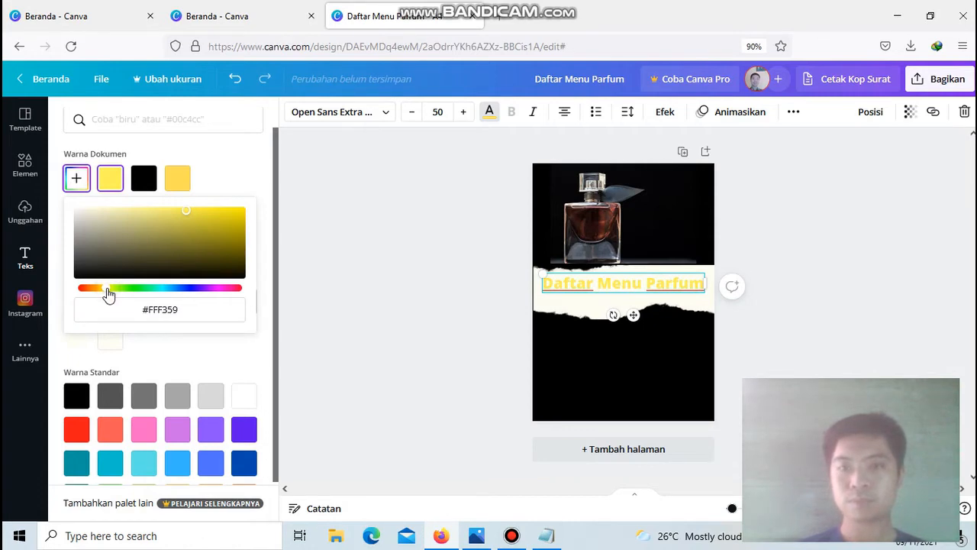
pyautogui.click(453, 356)
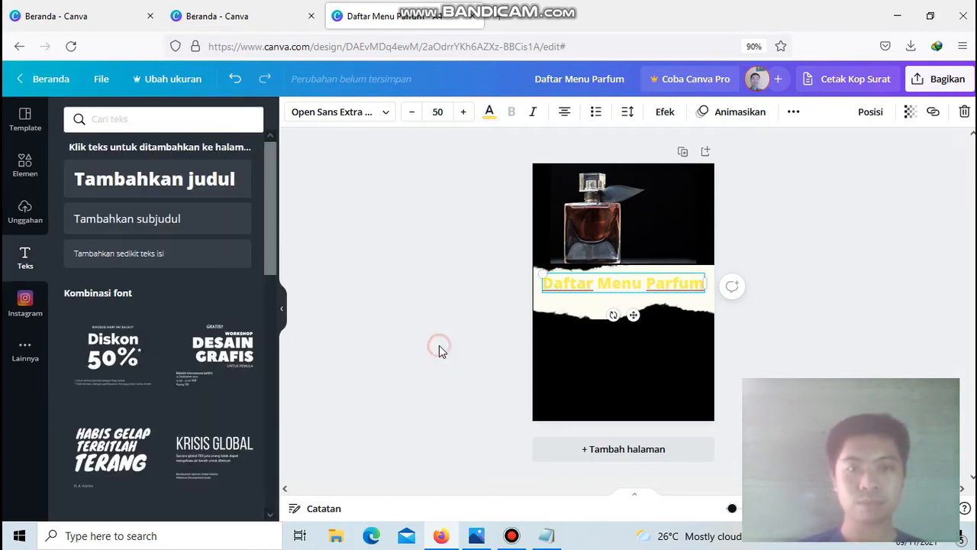
pyautogui.click(585, 284)
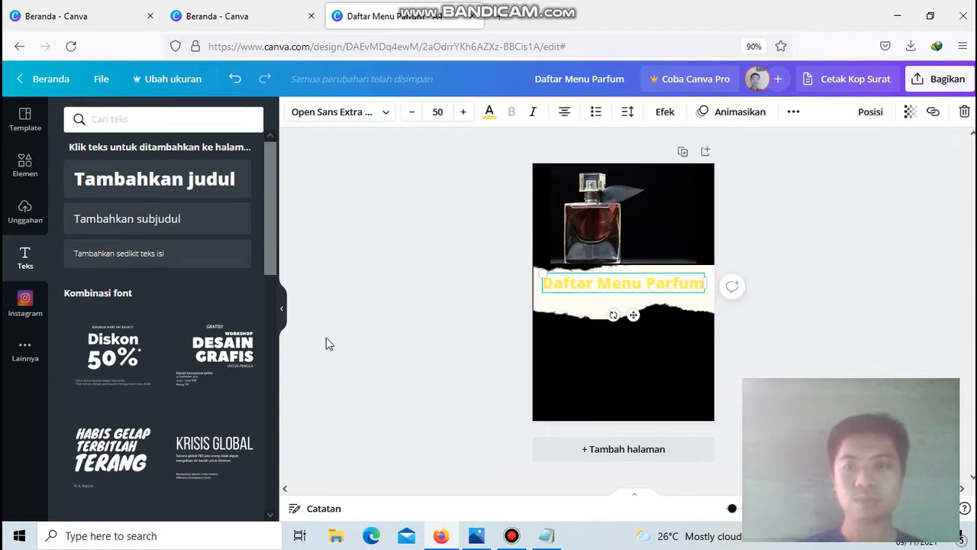
# Step: Clear the "kertas" element search, open the full "Garis & Bentuk" collection and add a five-pointed star to the page
pyautogui.click(28, 172)
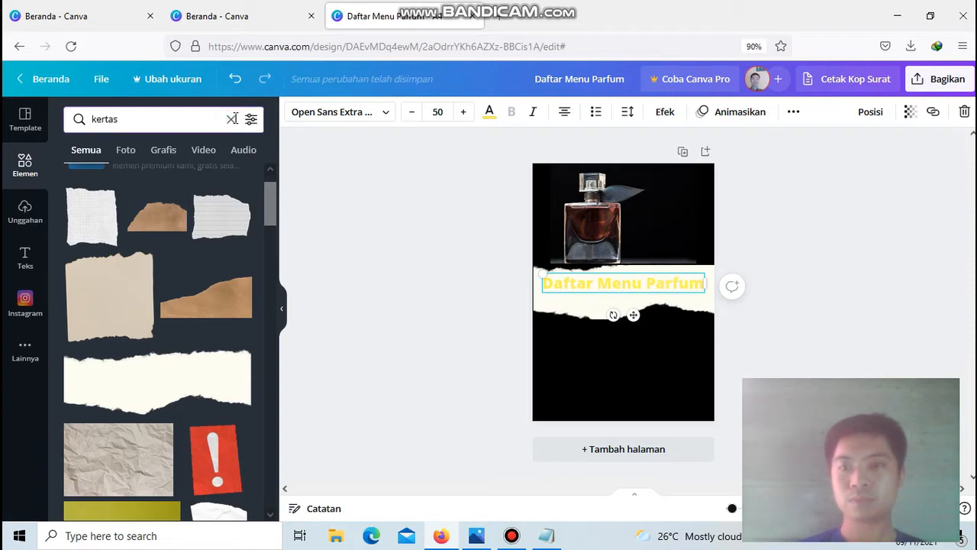
pyautogui.click(232, 120)
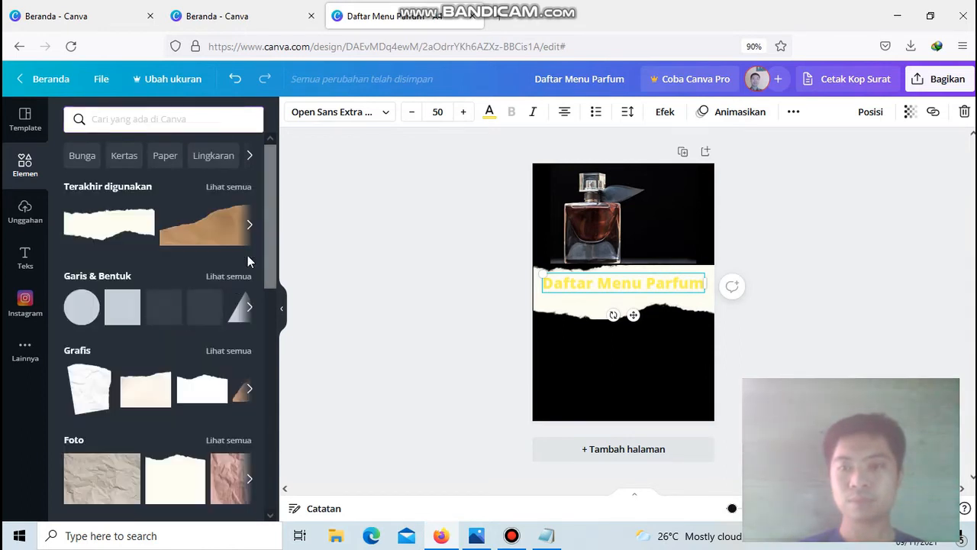
pyautogui.click(233, 276)
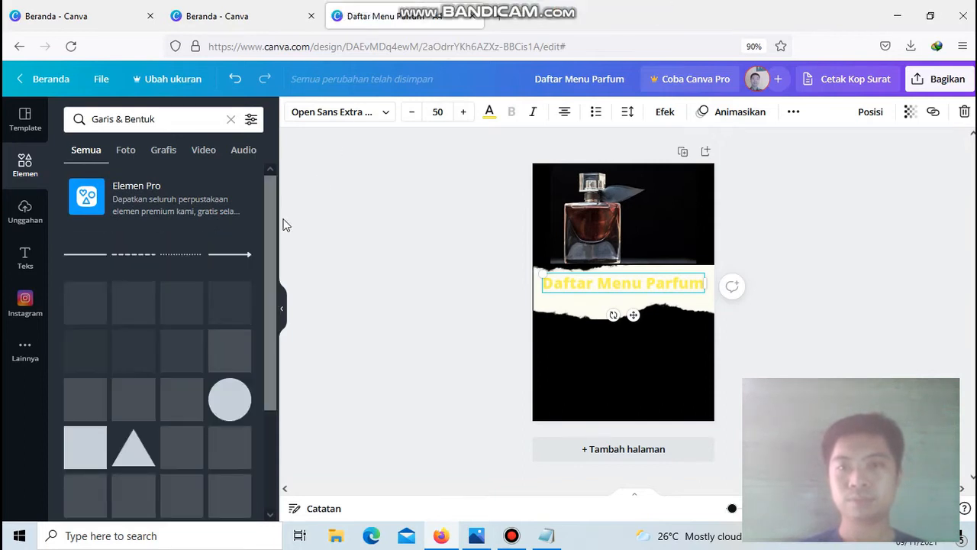
pyautogui.scroll(-3, 271, 321)
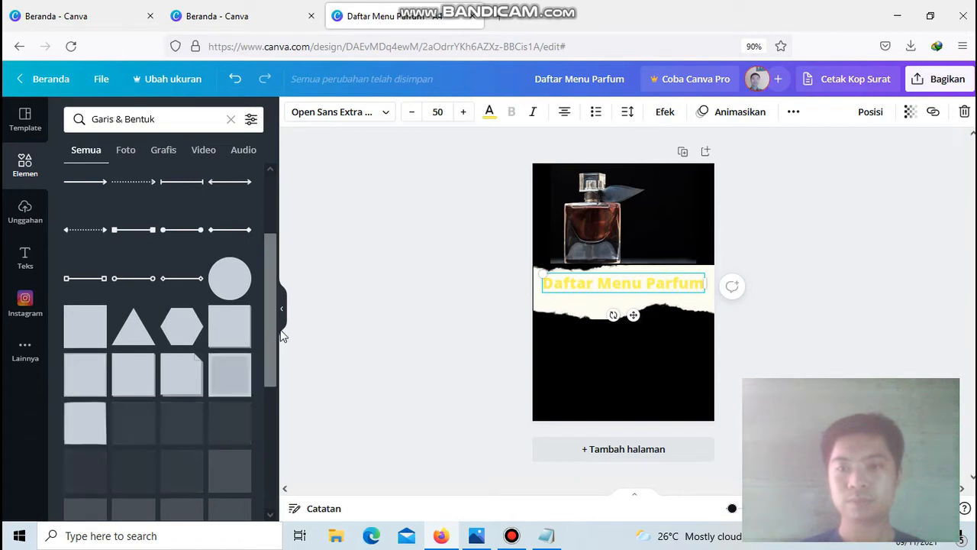
pyautogui.scroll(-3, 270, 366)
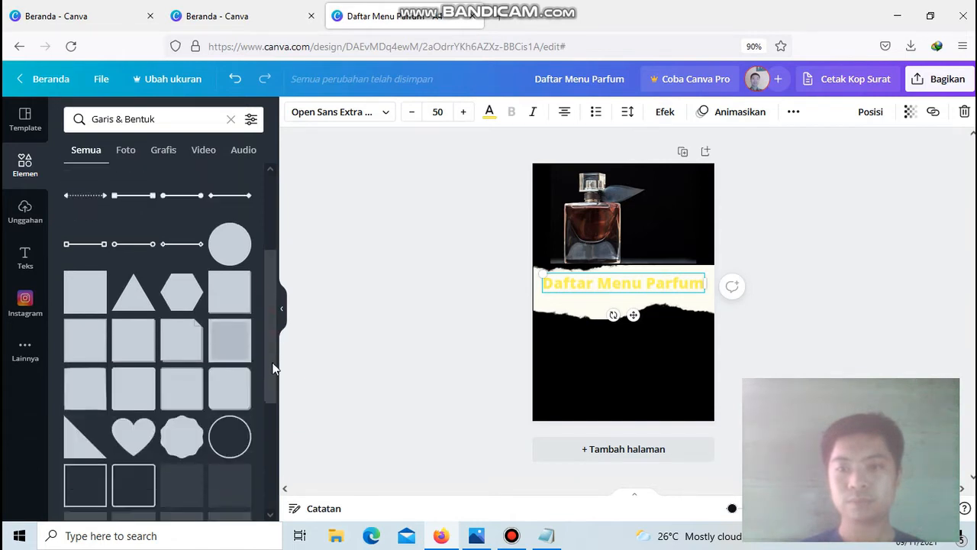
pyautogui.scroll(-2, 273, 413)
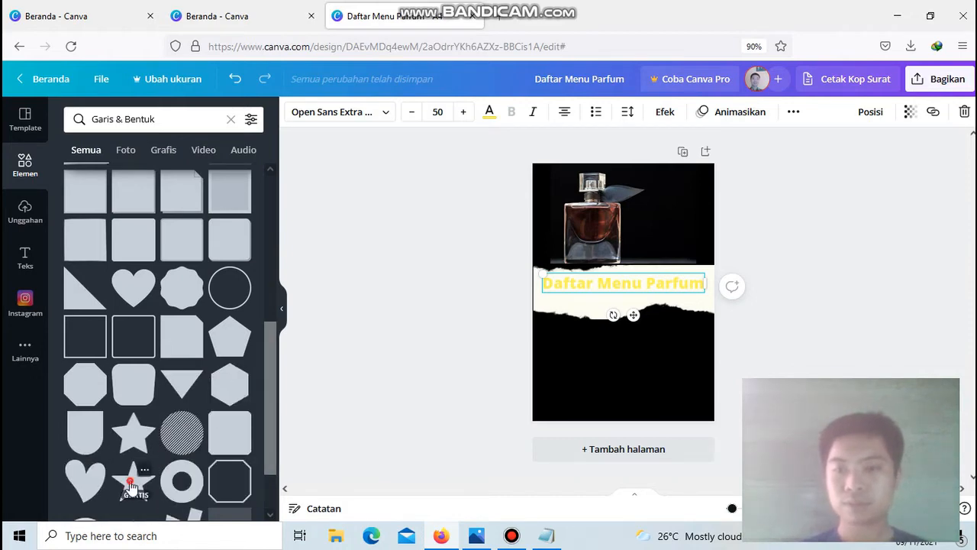
pyautogui.click(132, 481)
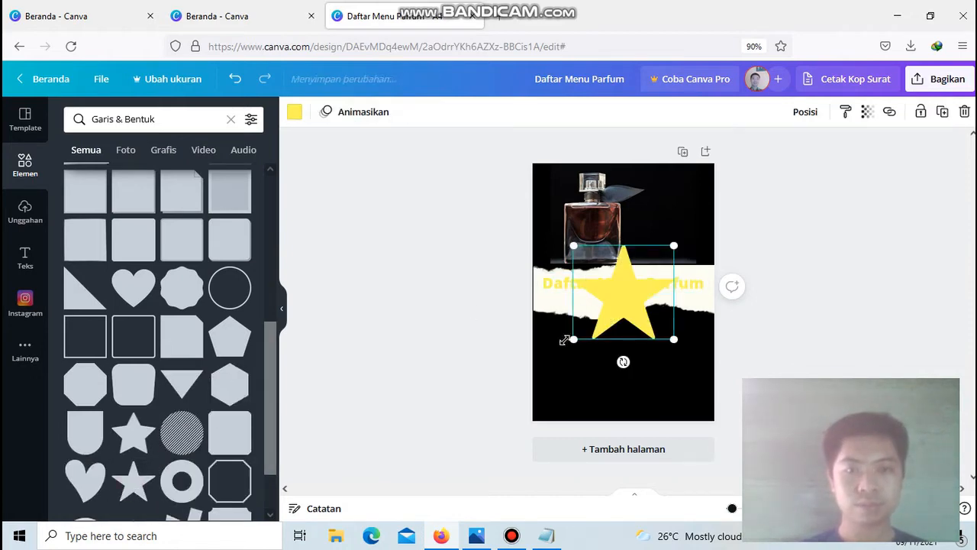
# Step: Shrink the star to about heading height, place it over the heading's first letter and recolour it red
pyautogui.moveTo(602, 305); pyautogui.dragTo(547, 285)
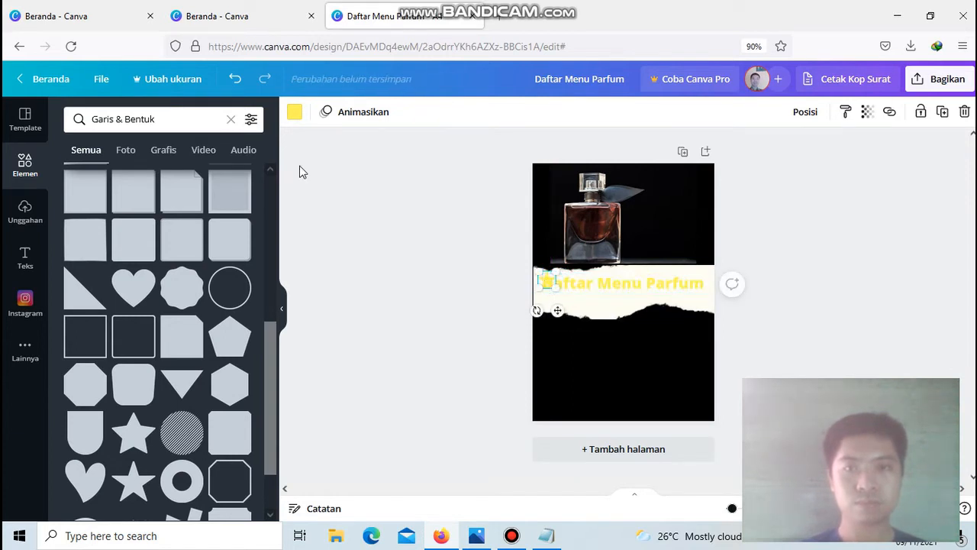
pyautogui.click(293, 114)
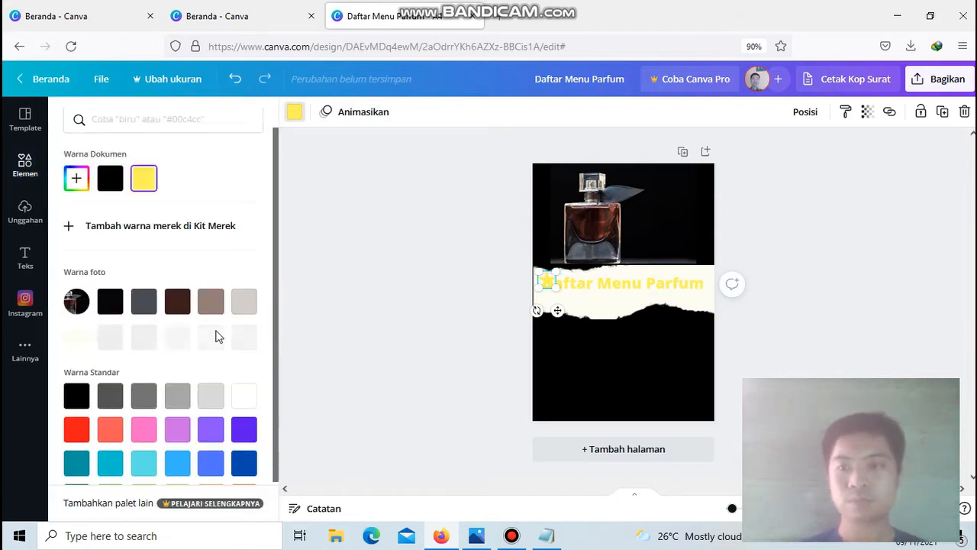
pyautogui.click(77, 435)
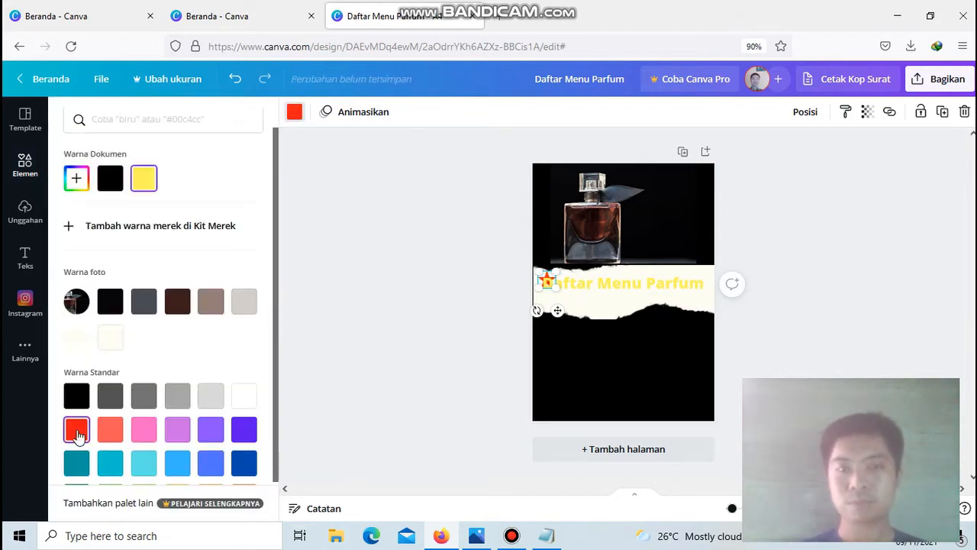
pyautogui.click(413, 364)
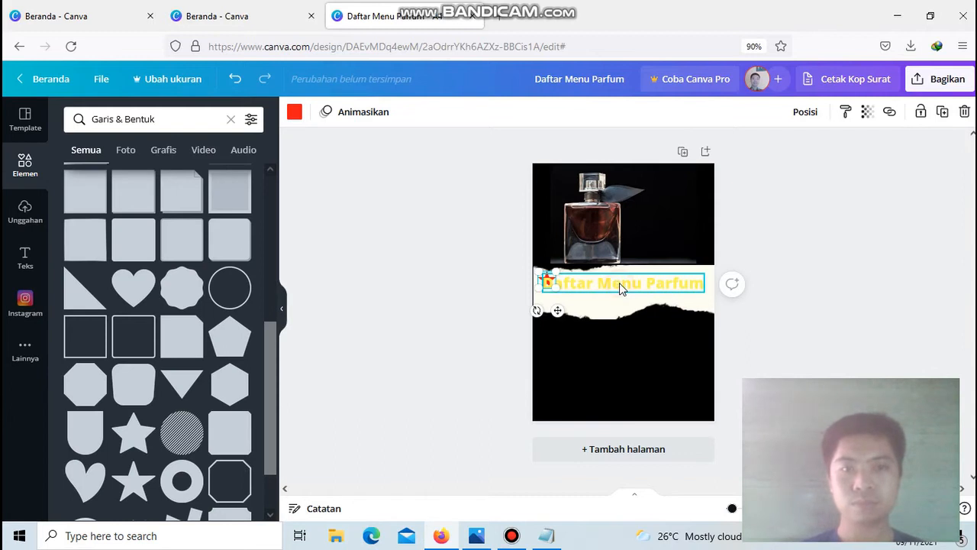
# Step: Nudge the "Daftar Menu Parfum" heading slightly to the right to make room for the star
pyautogui.click(620, 286)
pyautogui.moveTo(619, 282); pyautogui.dragTo(622, 283)
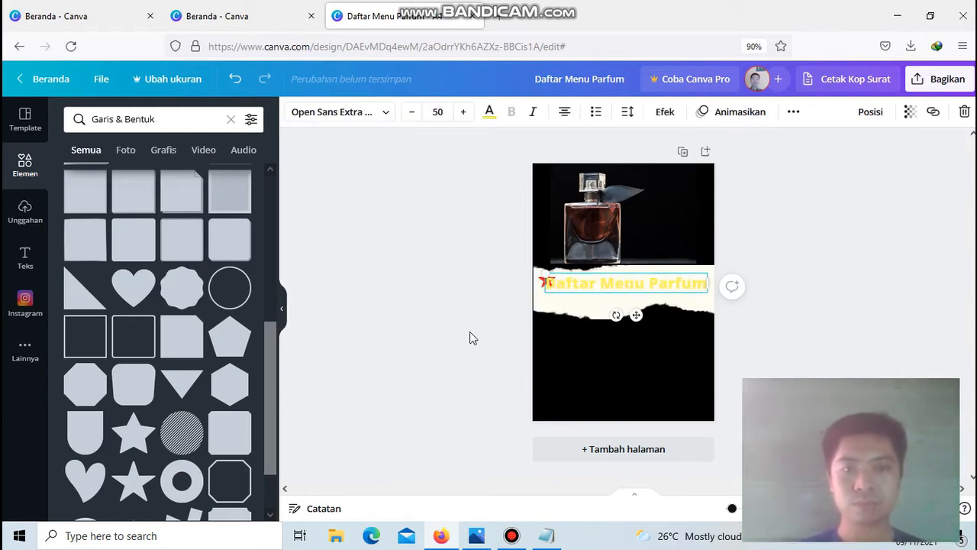
pyautogui.click(497, 326)
# Step: Shrink the red star further and place it just before the heading's first letter, vertically centred on the text
pyautogui.click(546, 284)
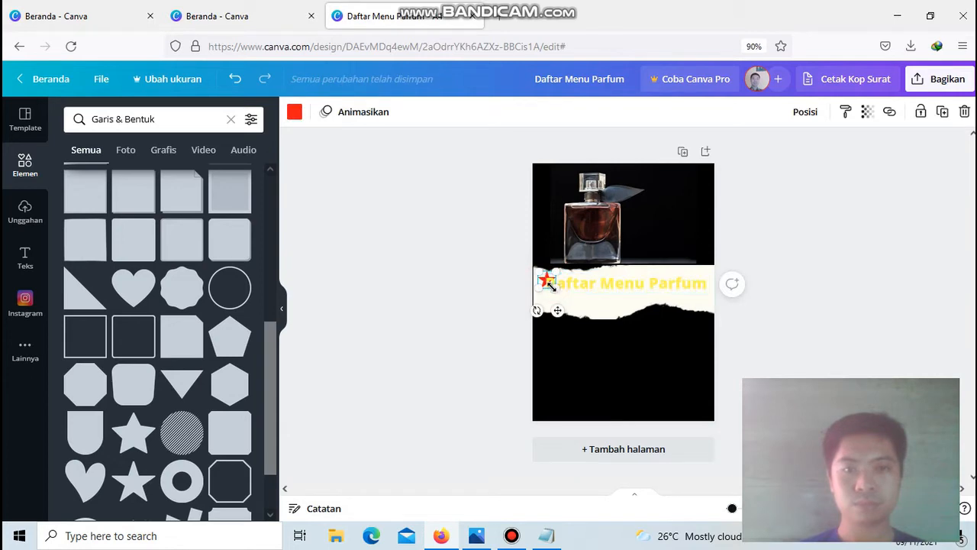
pyautogui.moveTo(548, 284); pyautogui.dragTo(542, 281)
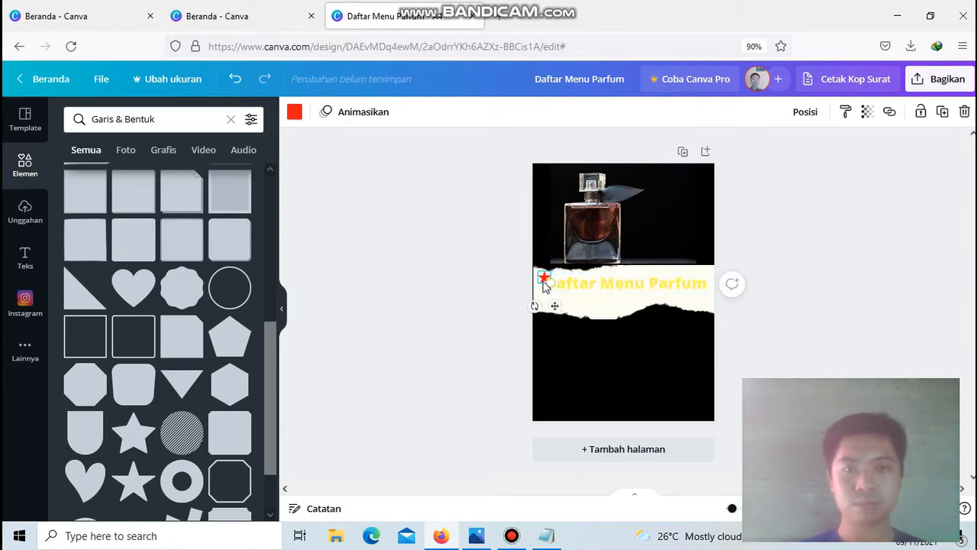
pyautogui.click(521, 288)
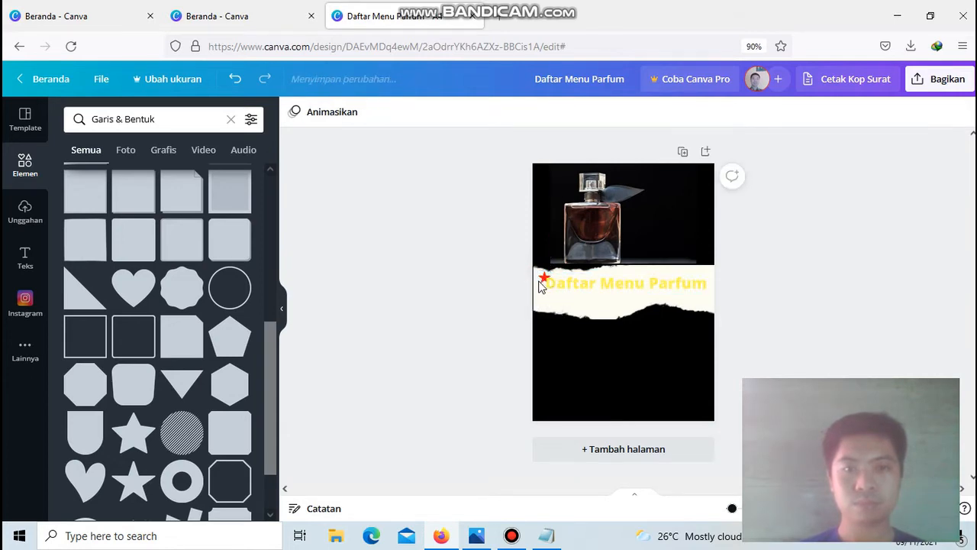
pyautogui.moveTo(542, 278)
pyautogui.mouseDown()
pyautogui.moveTo(541, 290)
pyautogui.moveTo(541, 279)
pyautogui.mouseUp()
pyautogui.click(450, 338)
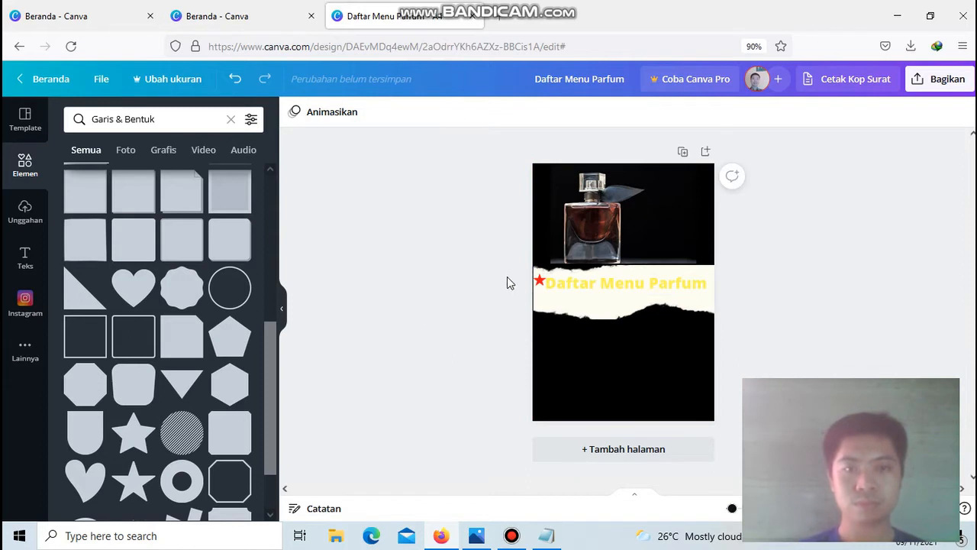
pyautogui.click(539, 282)
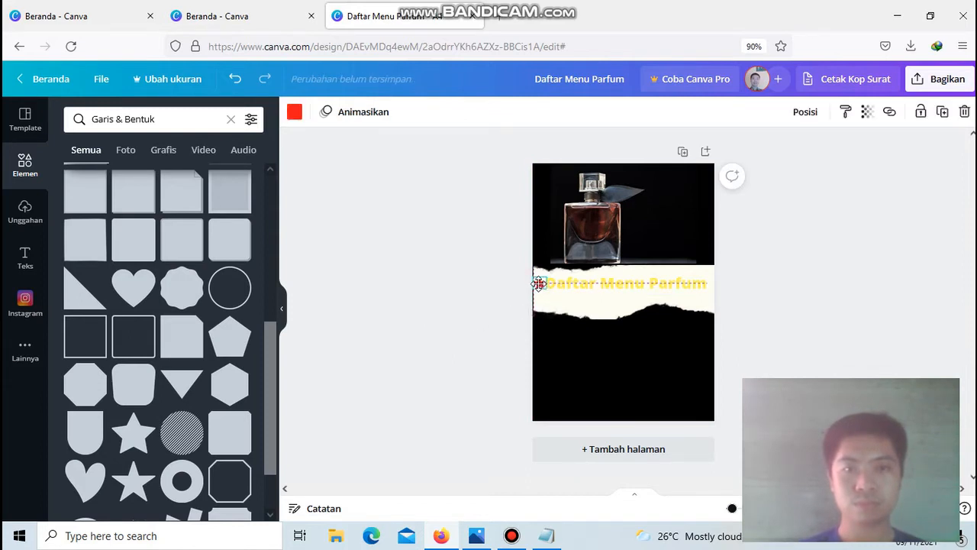
pyautogui.click(446, 336)
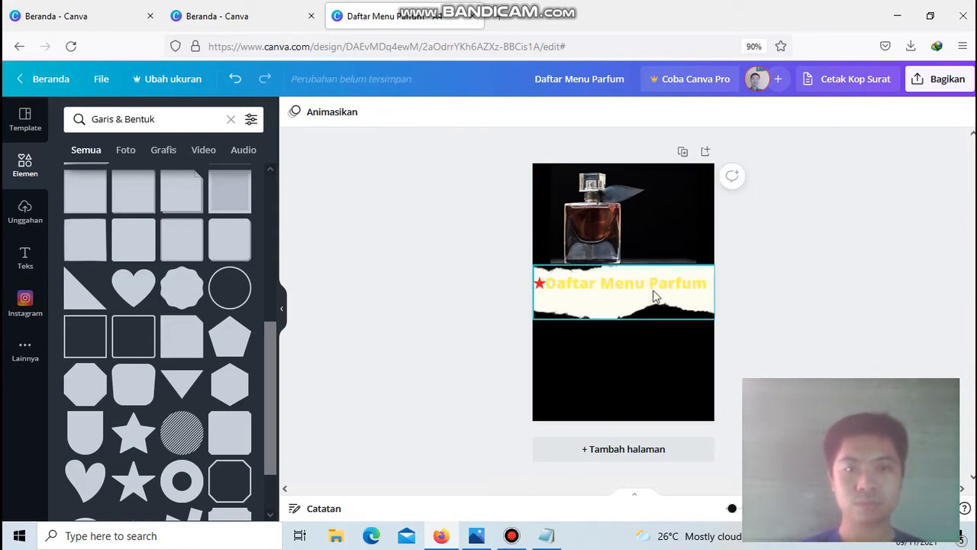
# Step: Duplicate the red star and place the copy at the right end of the heading, level with the first star
pyautogui.click(540, 284)
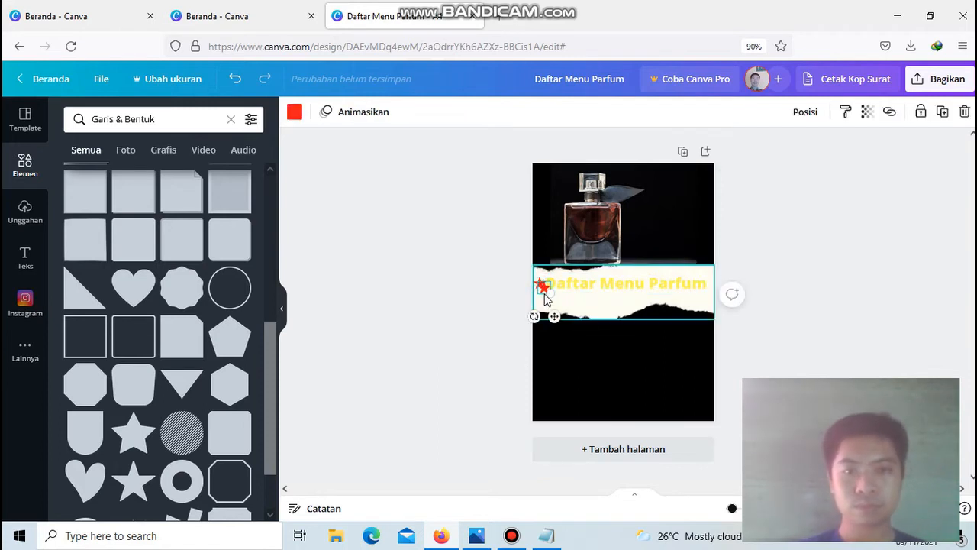
pyautogui.moveTo(543, 286); pyautogui.dragTo(709, 285)
pyautogui.click(884, 327)
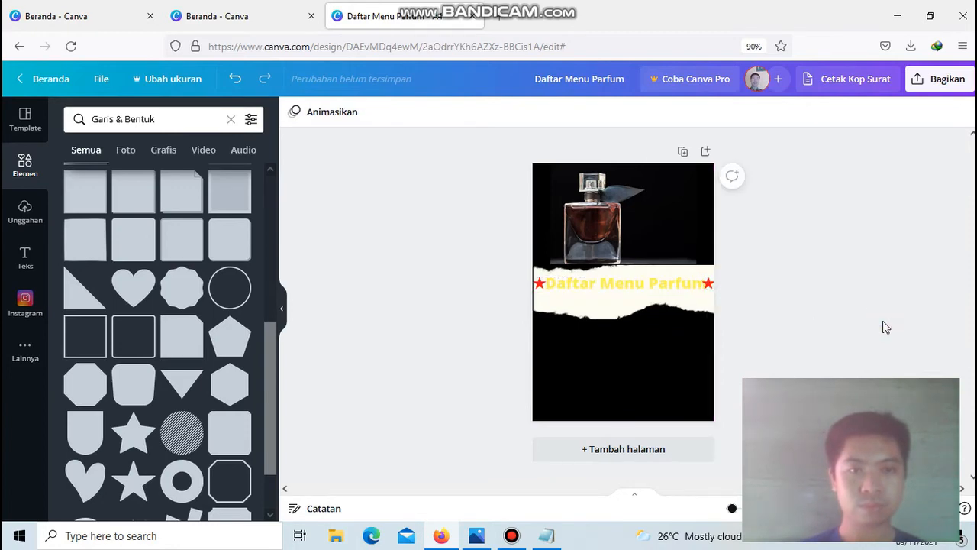
# Step: Nudge the "Daftar Menu Parfum" heading slightly left so it sits centred between the two red stars
pyautogui.click(618, 287)
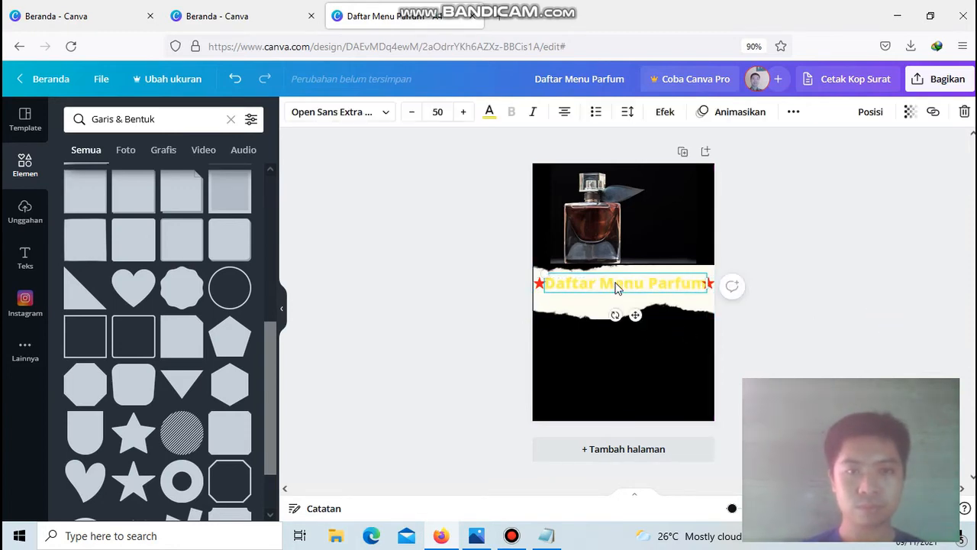
pyautogui.click(844, 242)
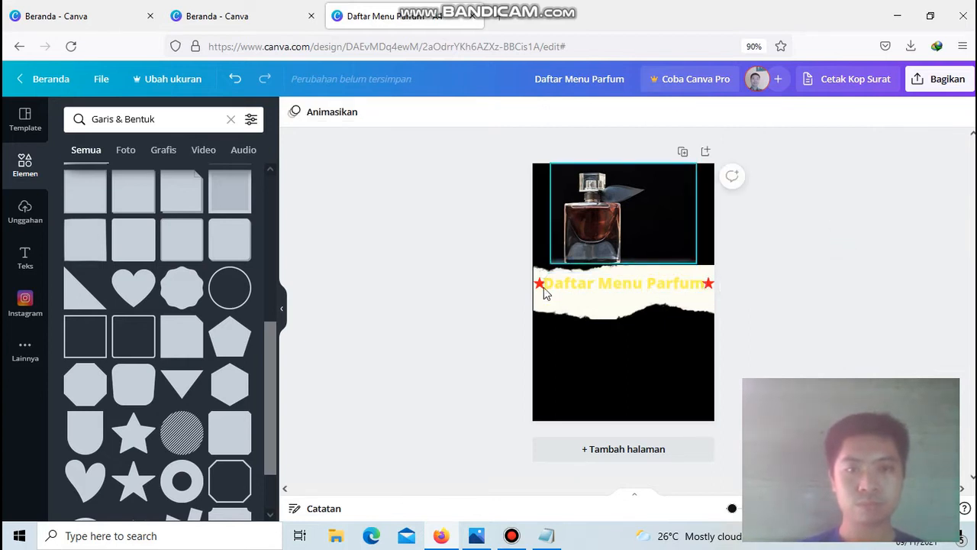
pyautogui.click(413, 393)
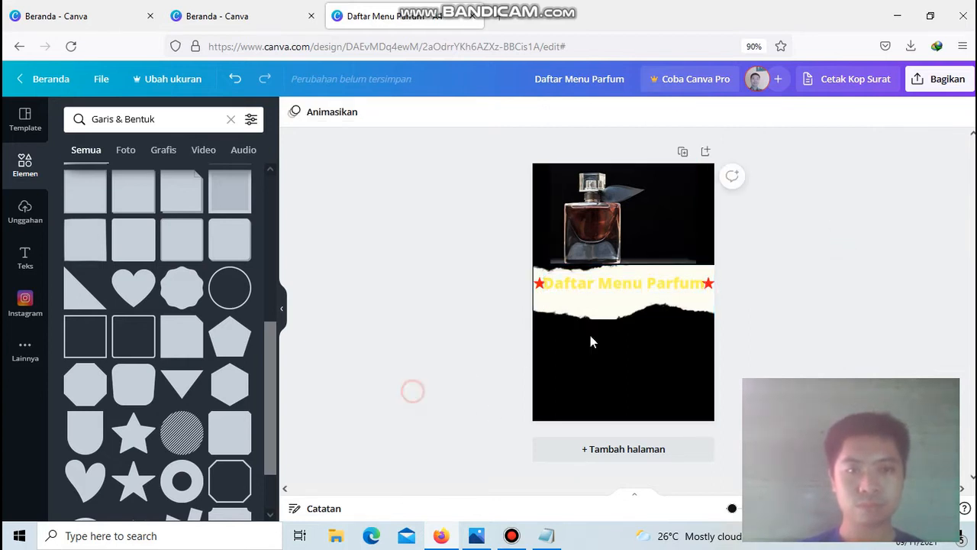
# Step: Reduce the font size of the "Daftar Menu Parfum" heading to 47 so it fits between the stars
pyautogui.click(645, 282)
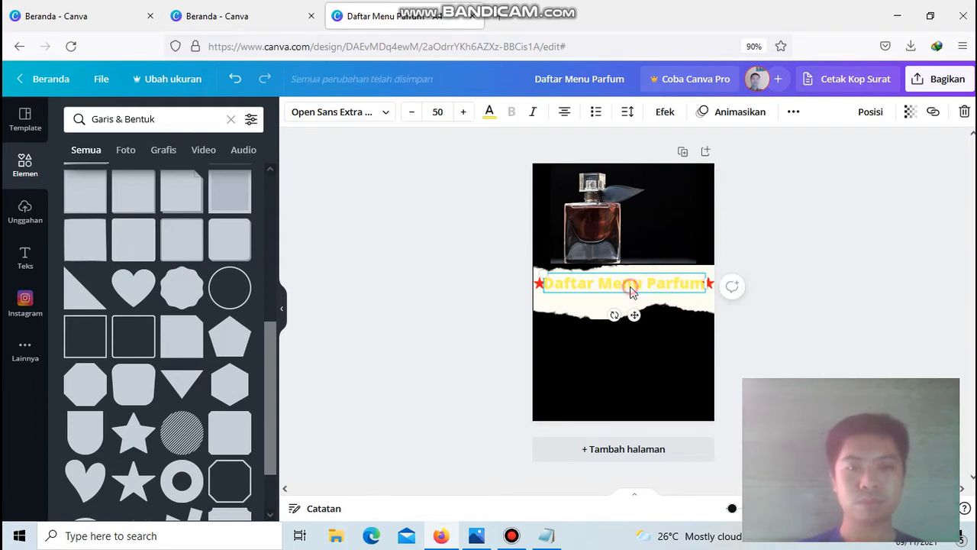
pyautogui.doubleClick(623, 284)
pyautogui.hotkey('ctrl', 'a')
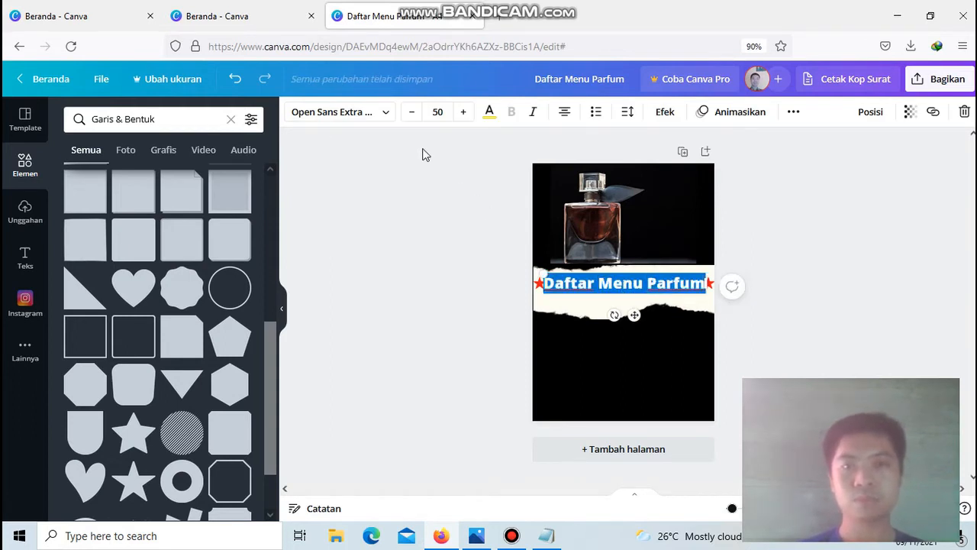
pyautogui.click(410, 112)
pyautogui.click(412, 113)
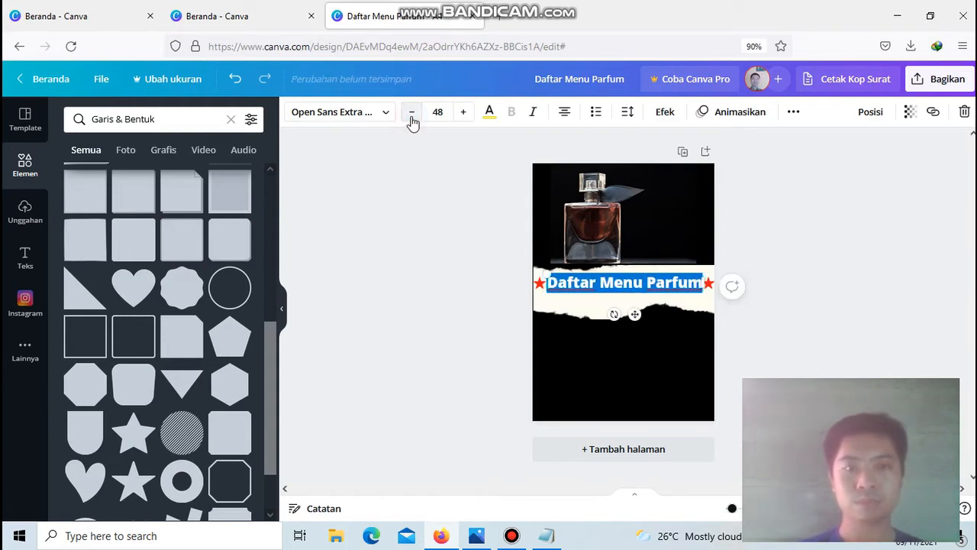
pyautogui.click(412, 113)
pyautogui.click(920, 307)
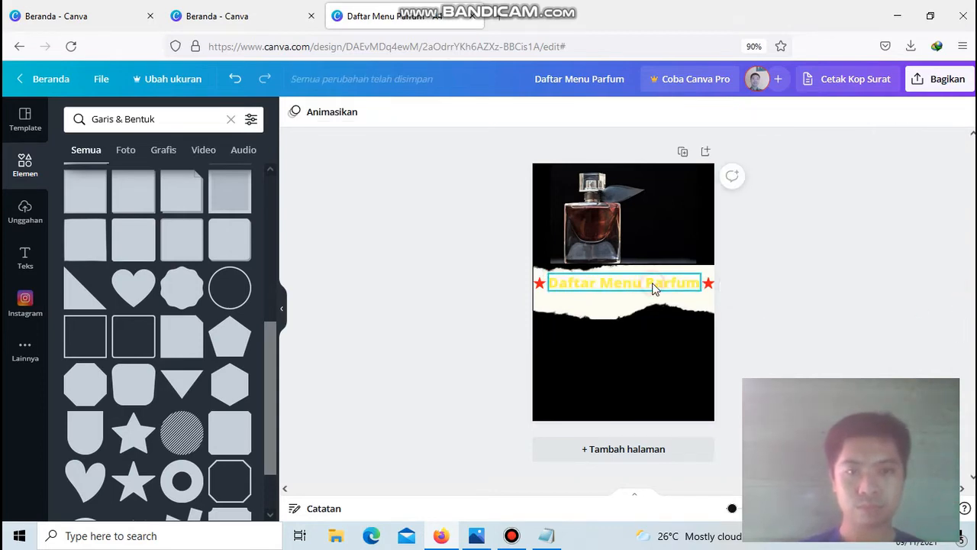
# Step: Recolour the whole "Daftar Menu Parfum" heading black using the document colours
pyautogui.click(623, 287)
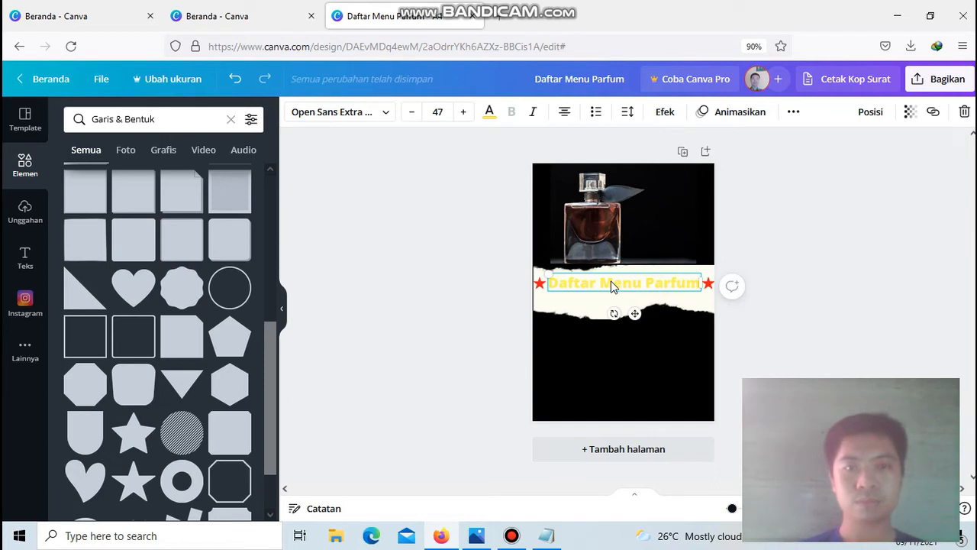
pyautogui.tripleClick(613, 284)
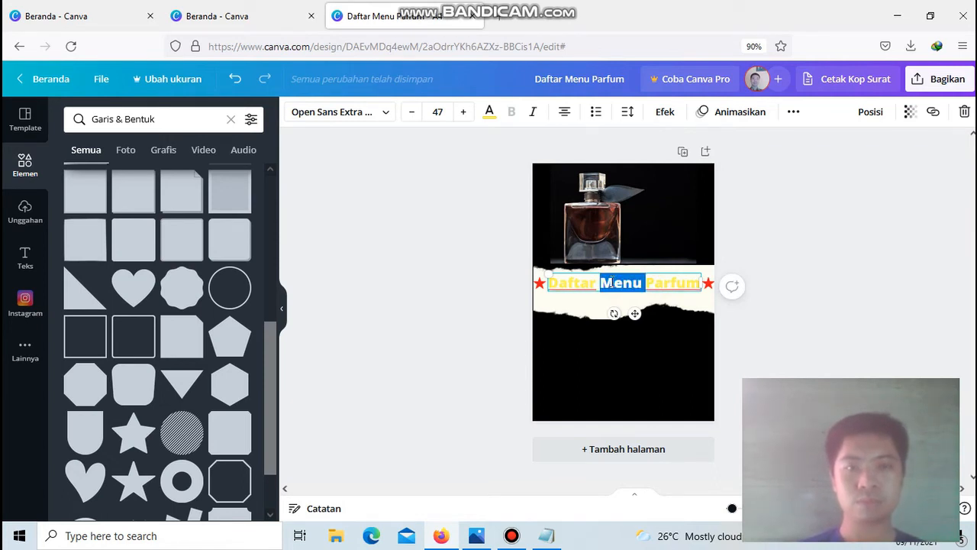
pyautogui.click(482, 119)
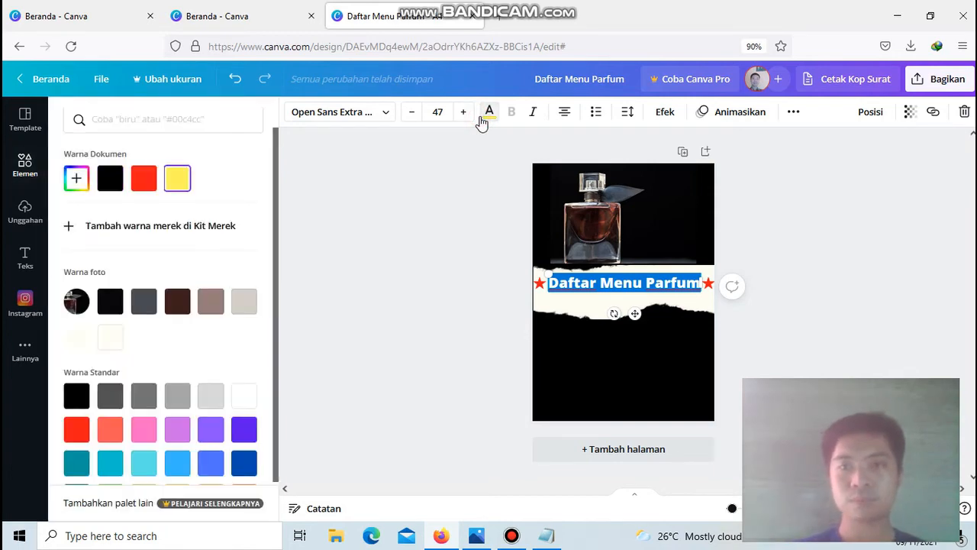
pyautogui.click(111, 186)
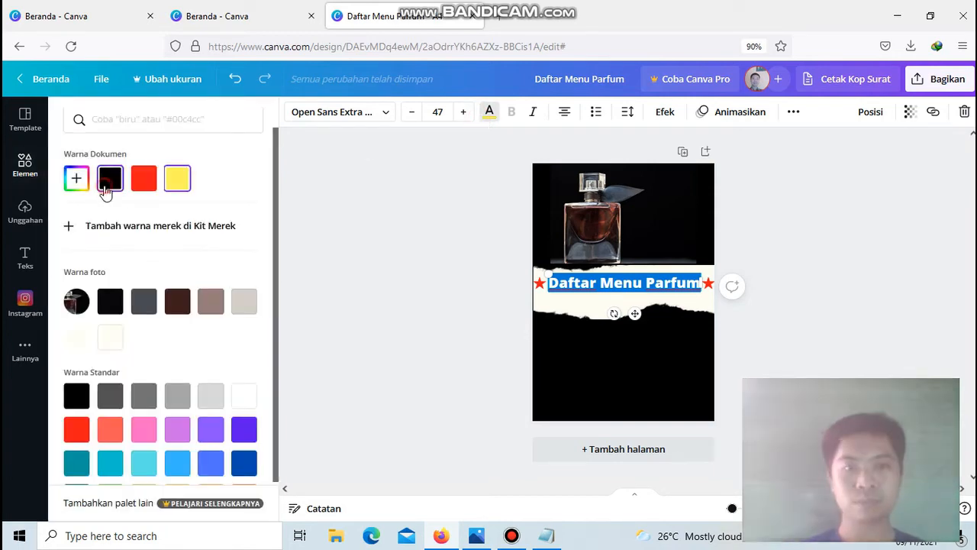
pyautogui.click(413, 284)
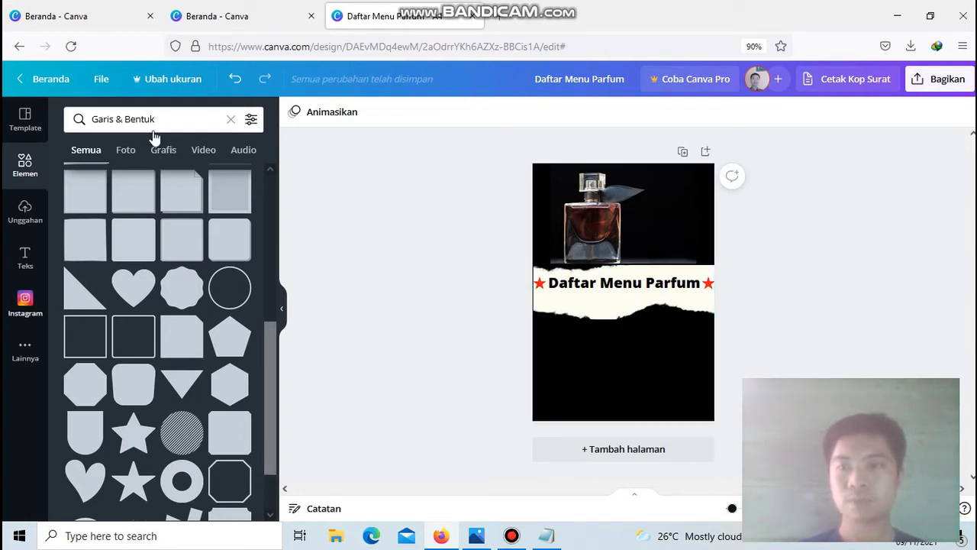
# Step: Add a square frame from the Bingkai elements, shrunk to a small tile just below the torn-paper strip near the page's left edge
pyautogui.click(232, 120)
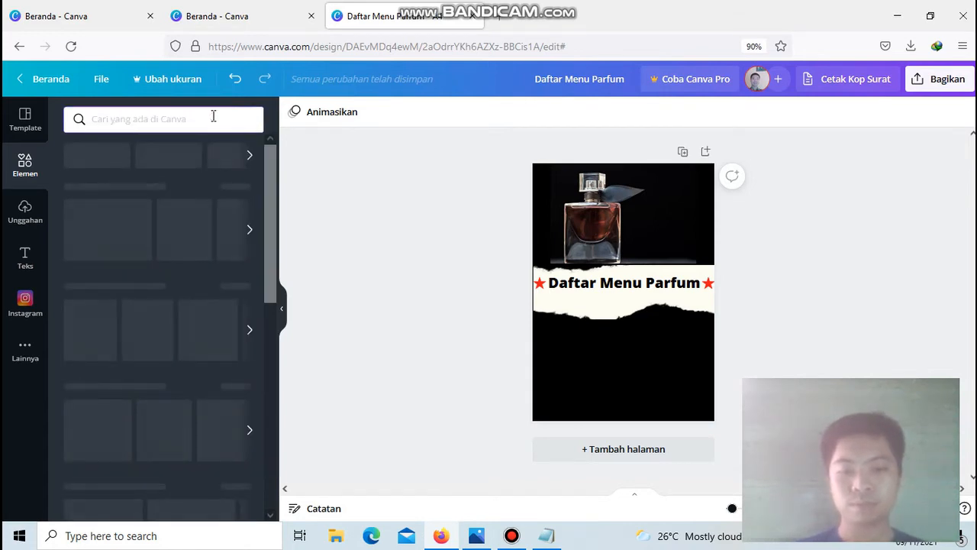
pyautogui.write('bin')
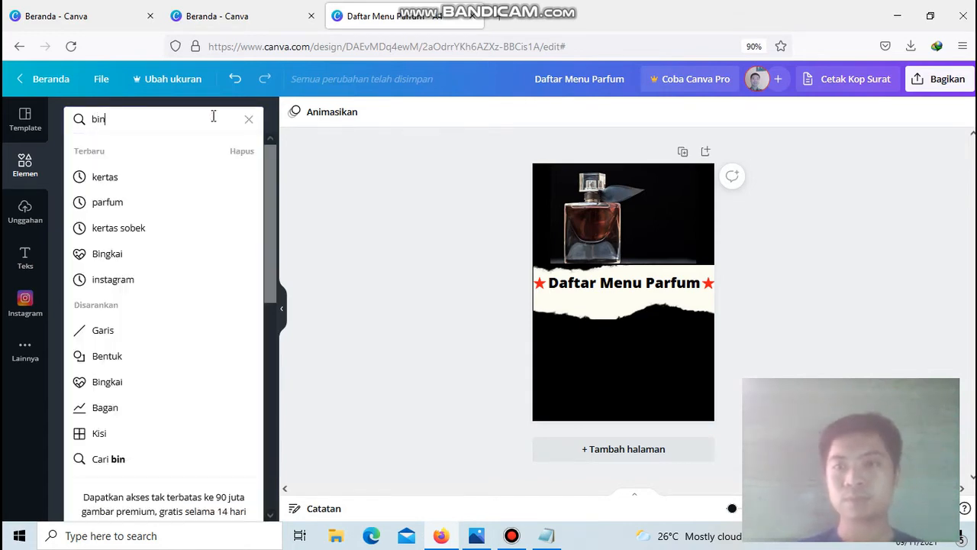
pyautogui.click(116, 259)
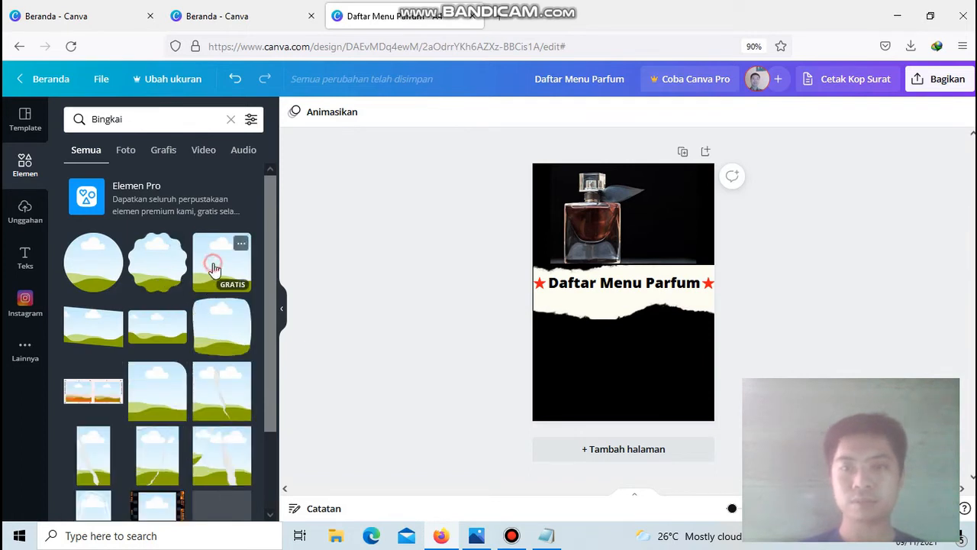
pyautogui.click(212, 264)
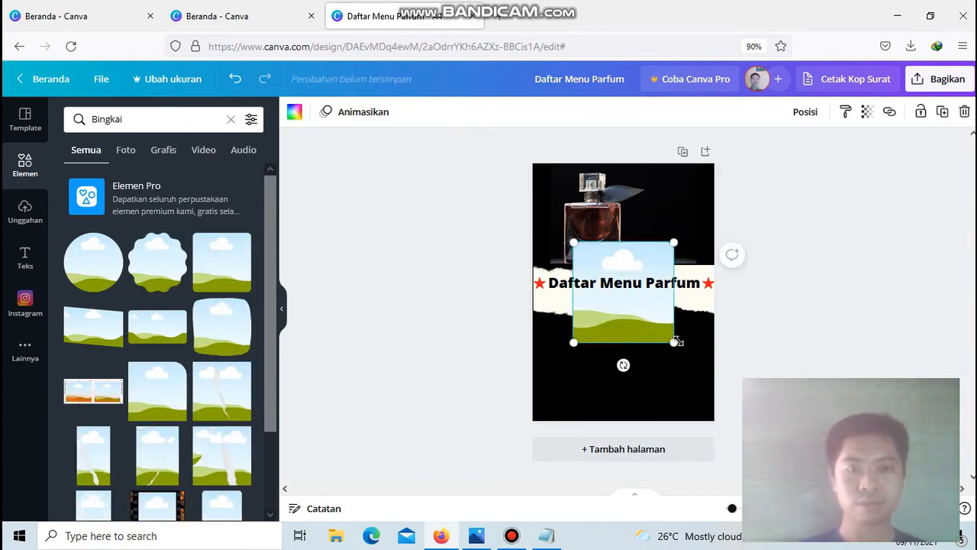
pyautogui.moveTo(676, 342); pyautogui.dragTo(608, 275)
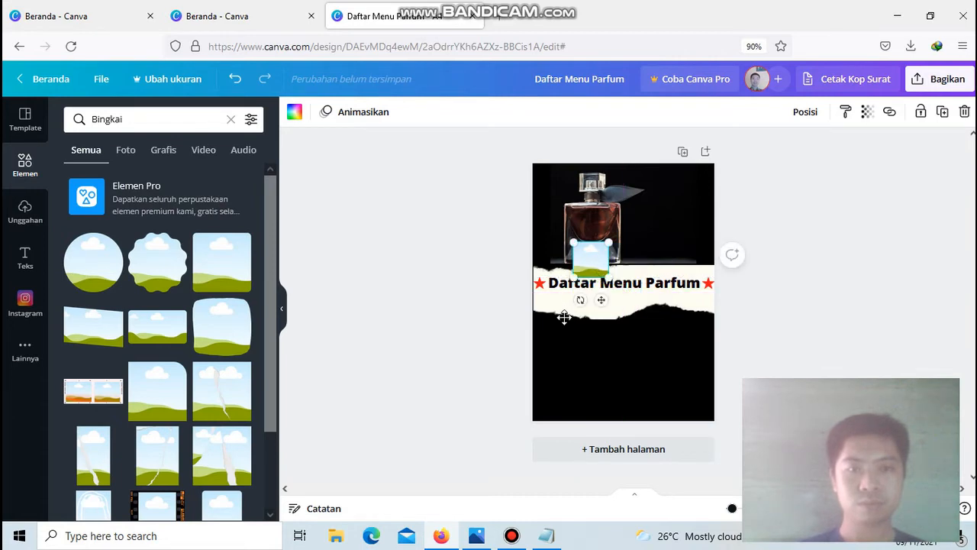
pyautogui.moveTo(564, 317)
pyautogui.mouseDown()
pyautogui.moveTo(551, 331)
pyautogui.moveTo(558, 332)
pyautogui.mouseUp()
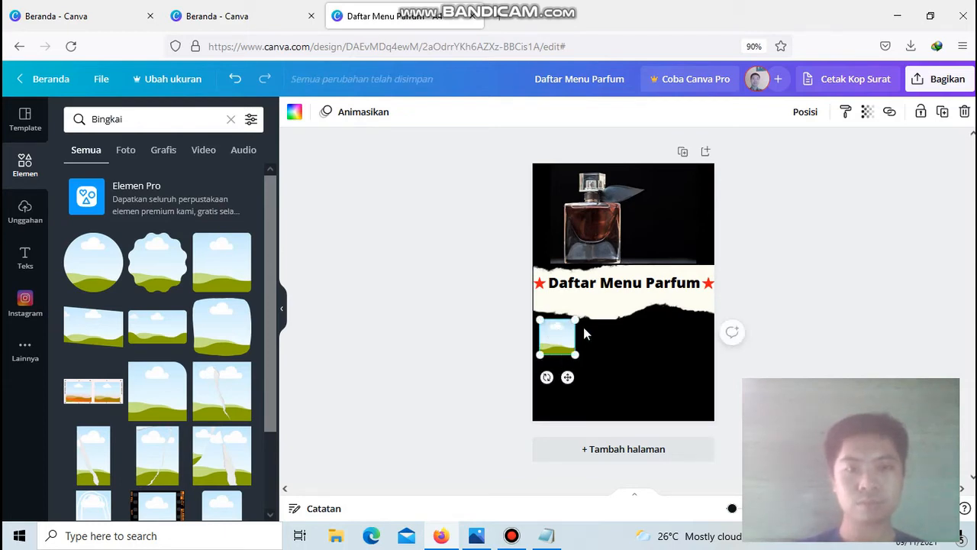
# Step: Duplicate the small frame directly below the first one and nudge both frames slightly down
pyautogui.moveTo(553, 336); pyautogui.dragTo(553, 393)
pyautogui.click(457, 384)
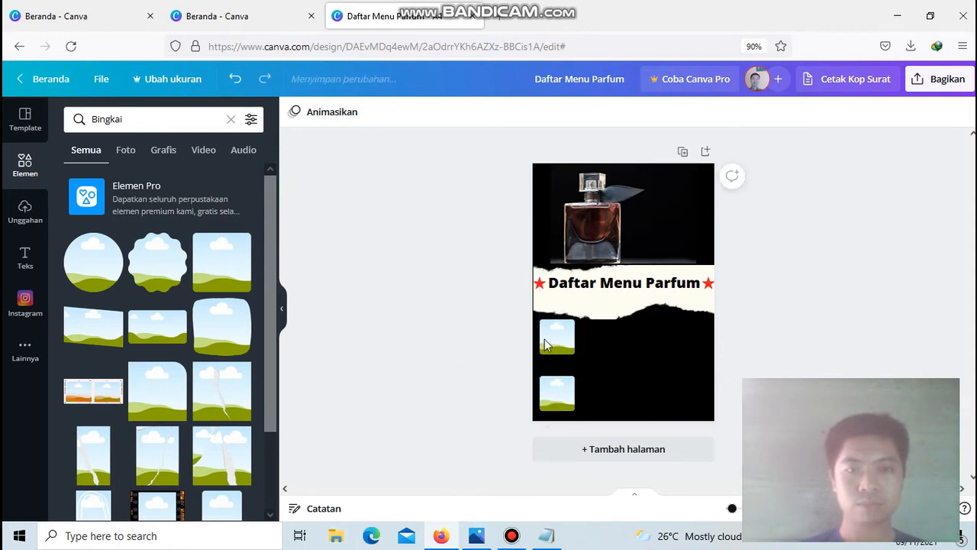
pyautogui.click(554, 343)
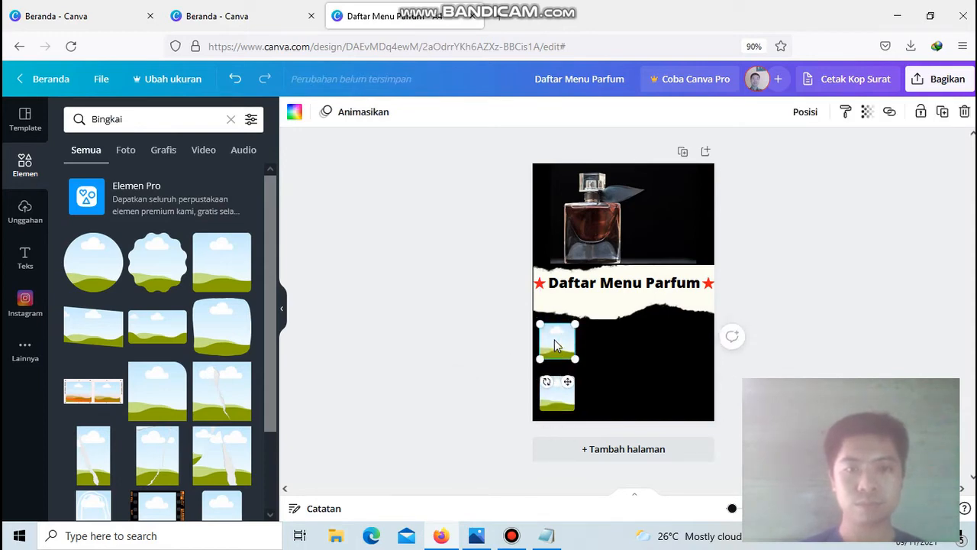
pyautogui.click(558, 408)
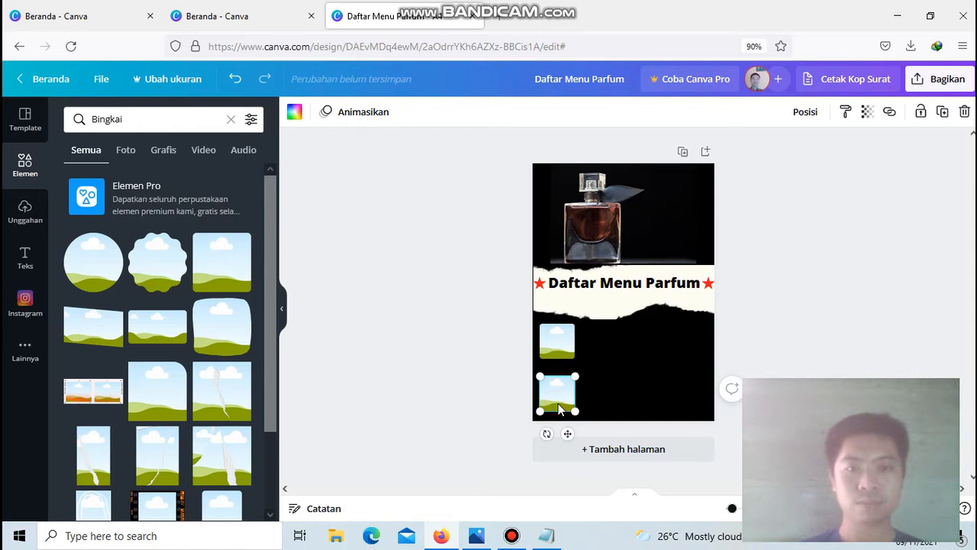
pyautogui.press('Down')
pyautogui.click(660, 340)
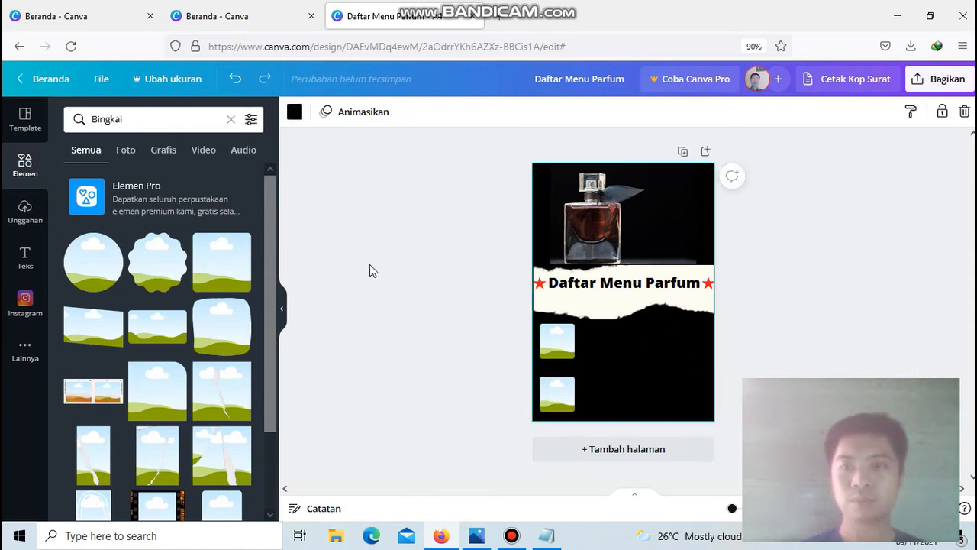
# Step: Nudge the upper and lower frames slightly left, closer to the page's edge
pyautogui.click(561, 341)
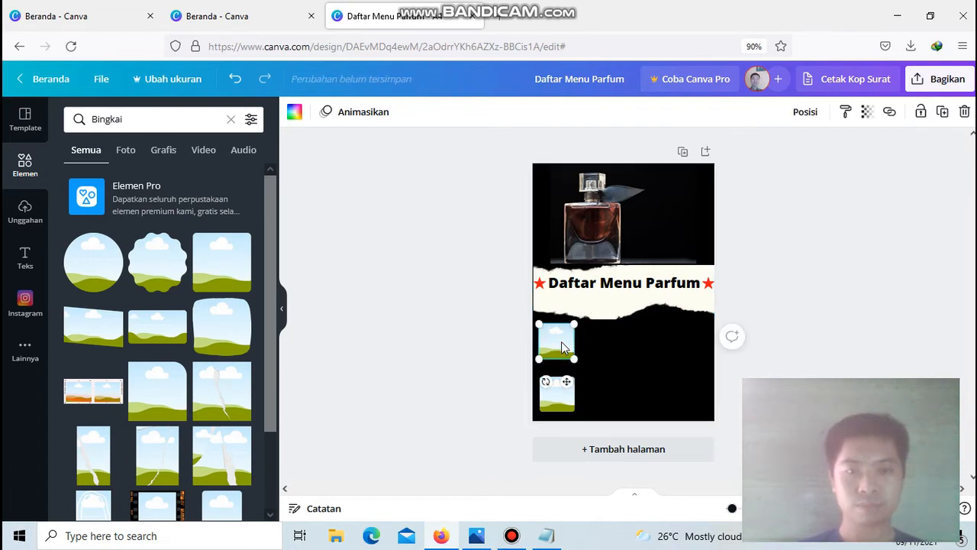
pyautogui.click(561, 403)
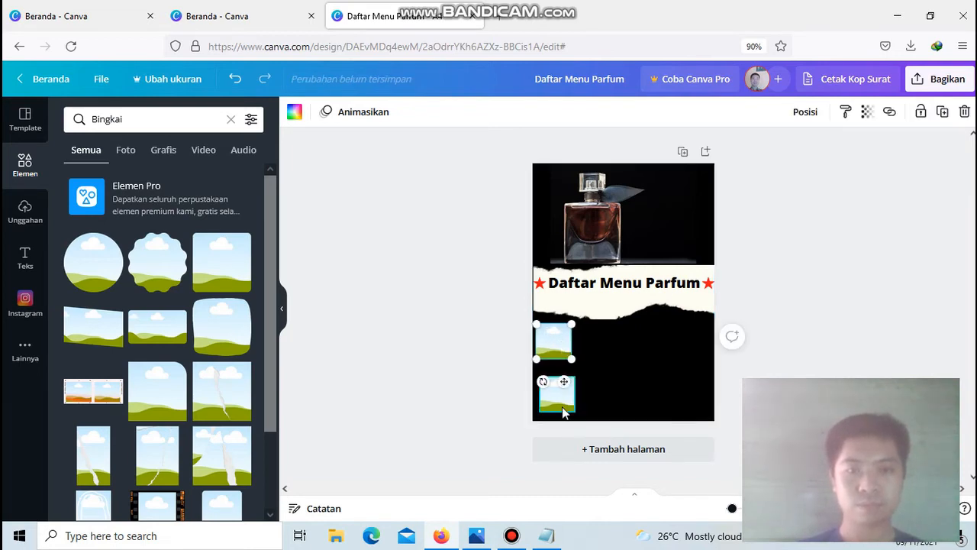
pyautogui.moveTo(563, 412); pyautogui.dragTo(560, 412)
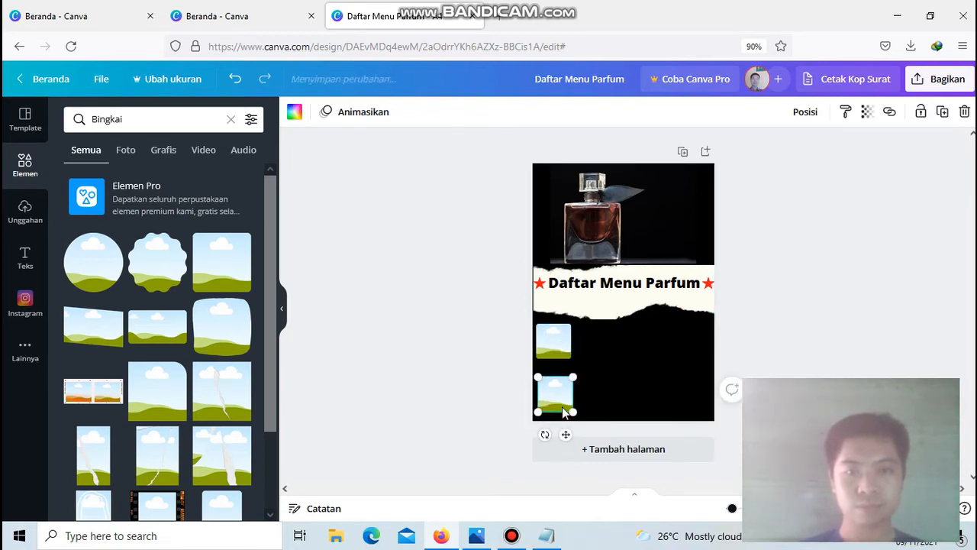
pyautogui.click(355, 403)
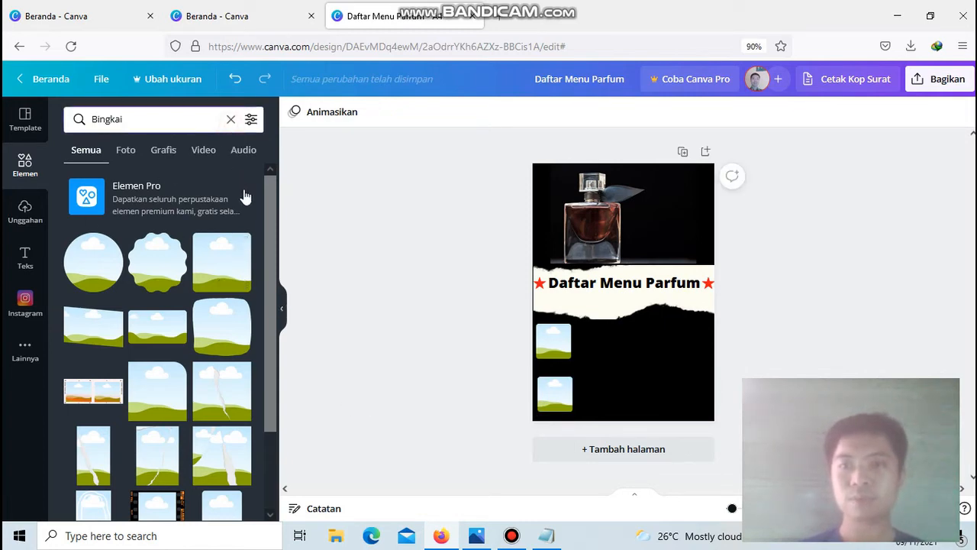
pyautogui.click(231, 120)
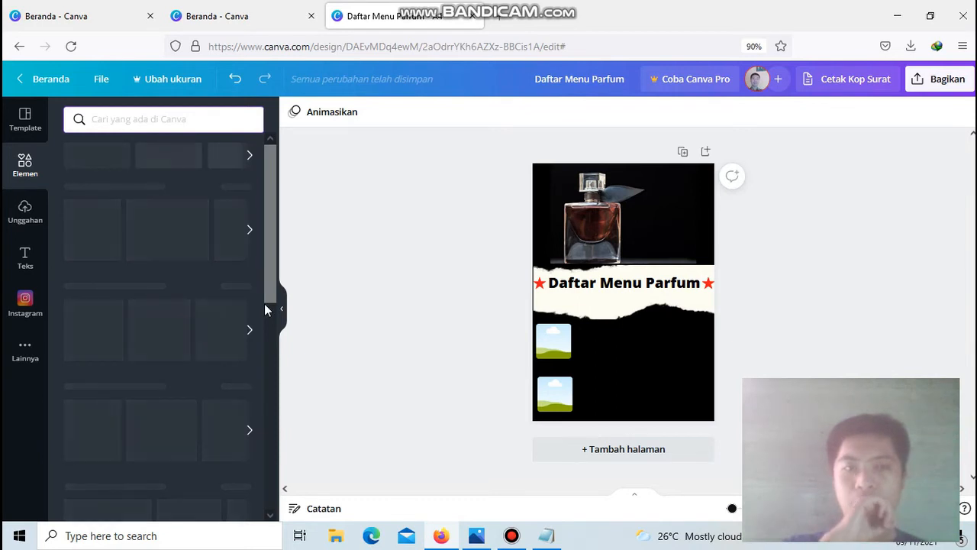
pyautogui.click(29, 174)
pyautogui.click(25, 214)
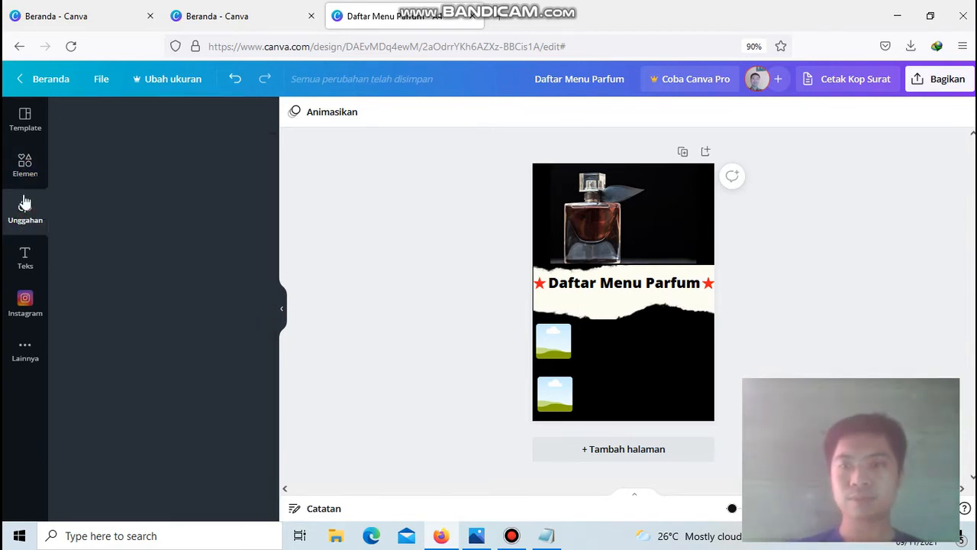
pyautogui.click(23, 169)
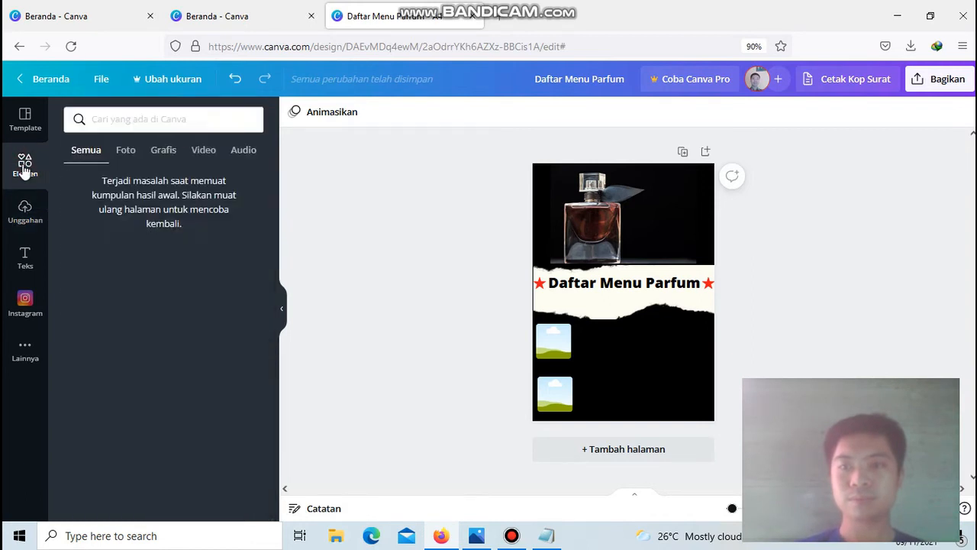
pyautogui.click(122, 155)
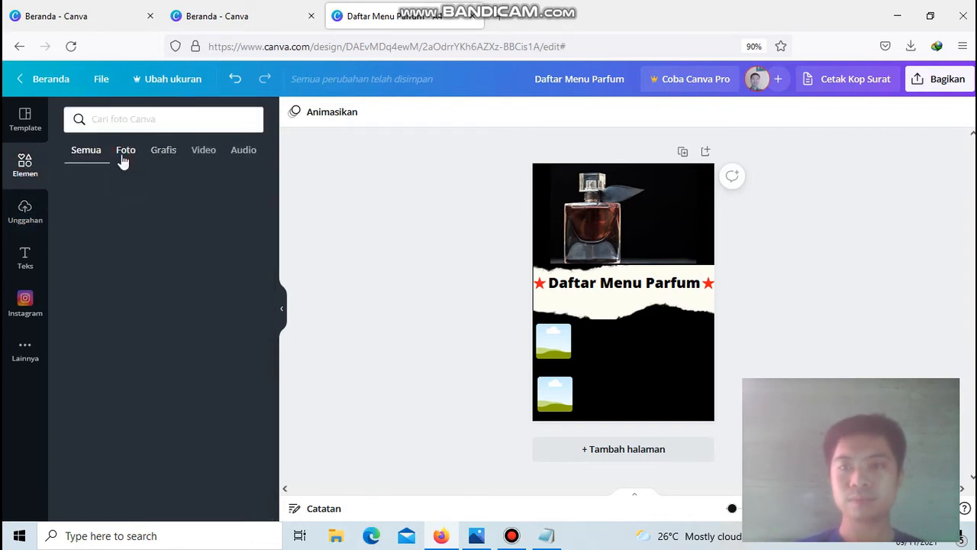
pyautogui.click(80, 156)
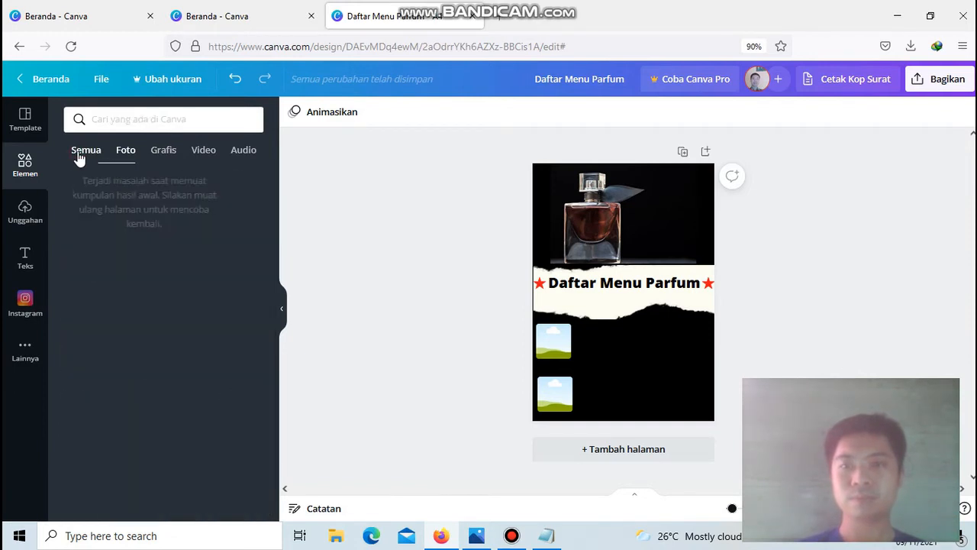
# Step: Search the elements for "garis" and insert a line on the page
pyautogui.click(155, 120)
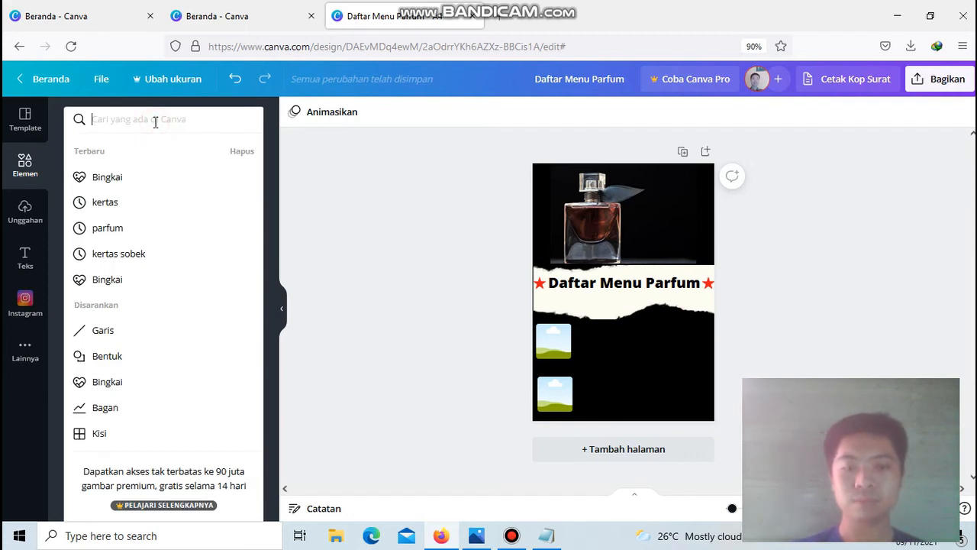
pyautogui.write('n')
pyautogui.press('BackSpace')
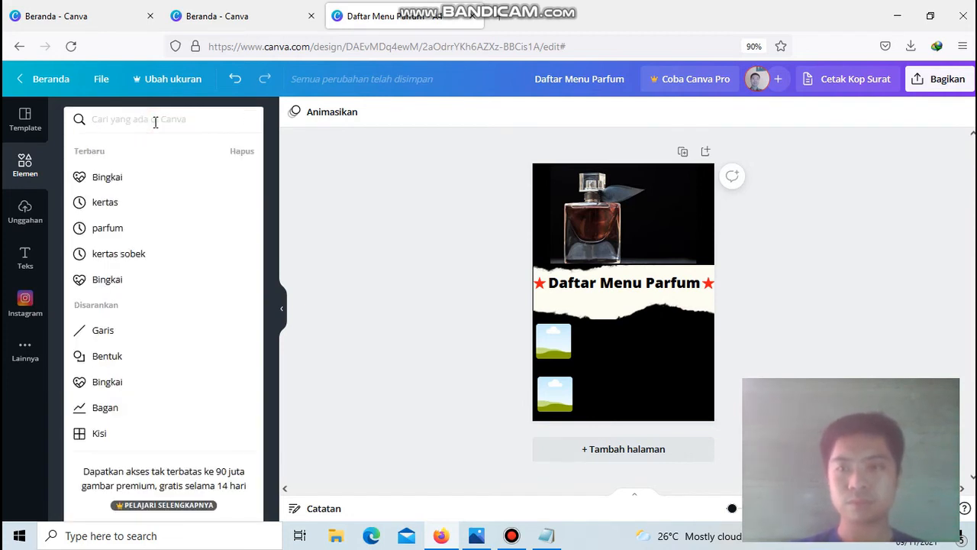
pyautogui.write('garis')
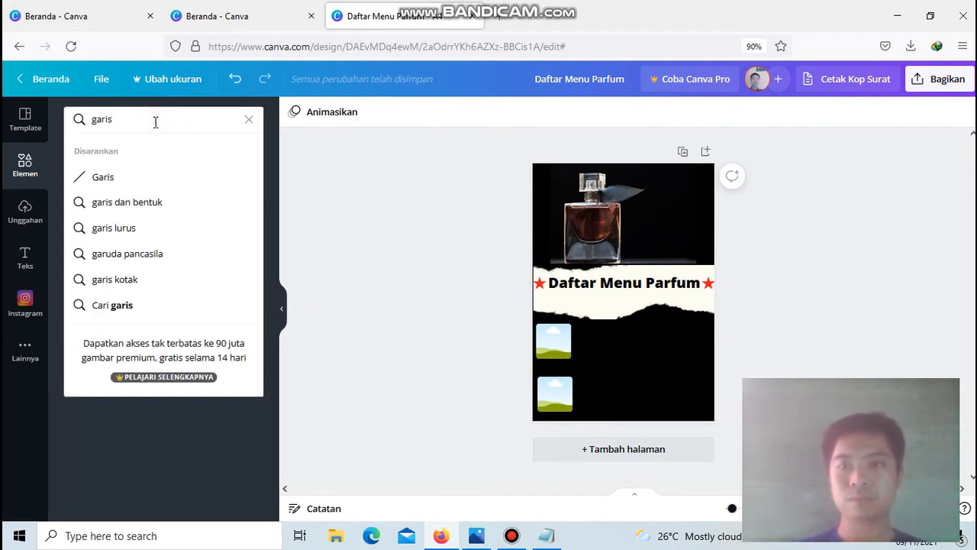
pyautogui.press('Return')
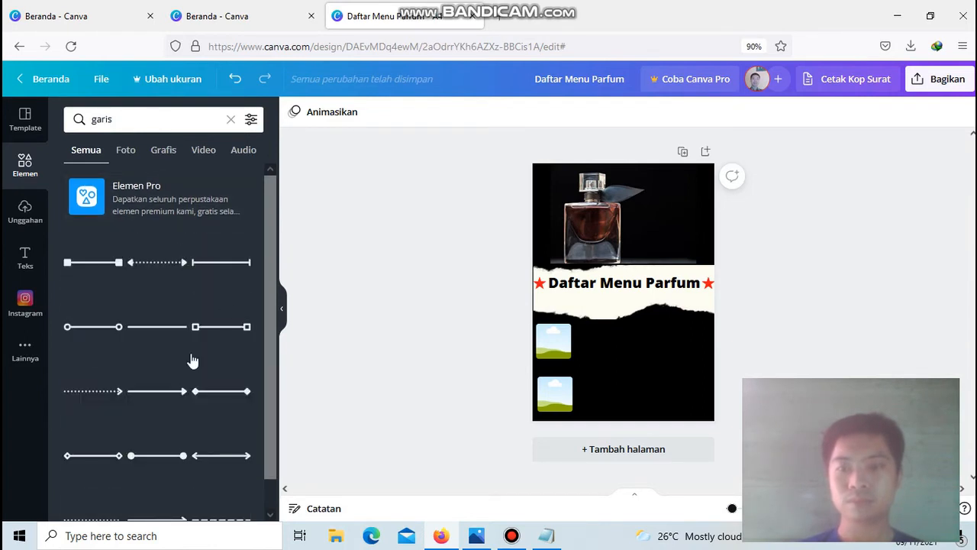
pyautogui.click(98, 461)
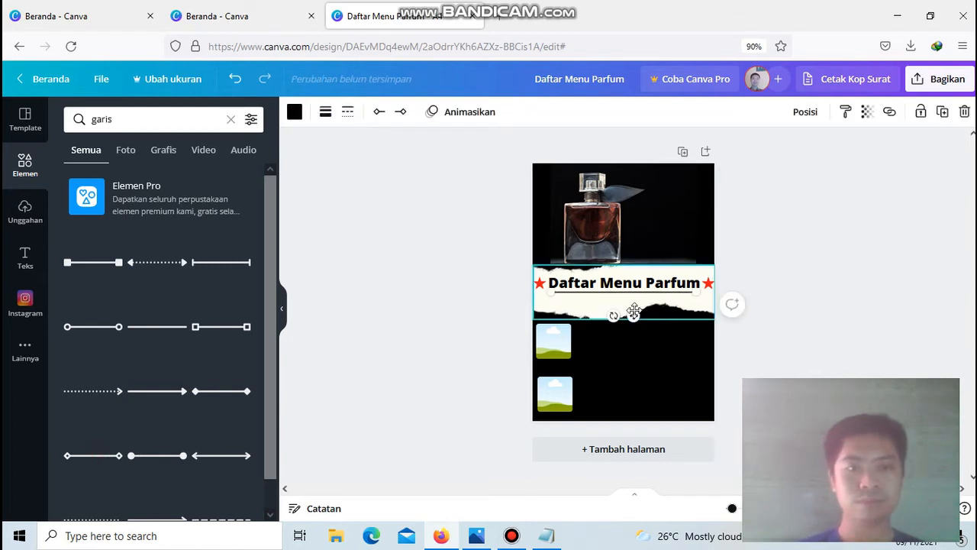
# Step: Rotate the line under the heading to vertical at the centre of the page
pyautogui.moveTo(613, 316); pyautogui.dragTo(571, 287)
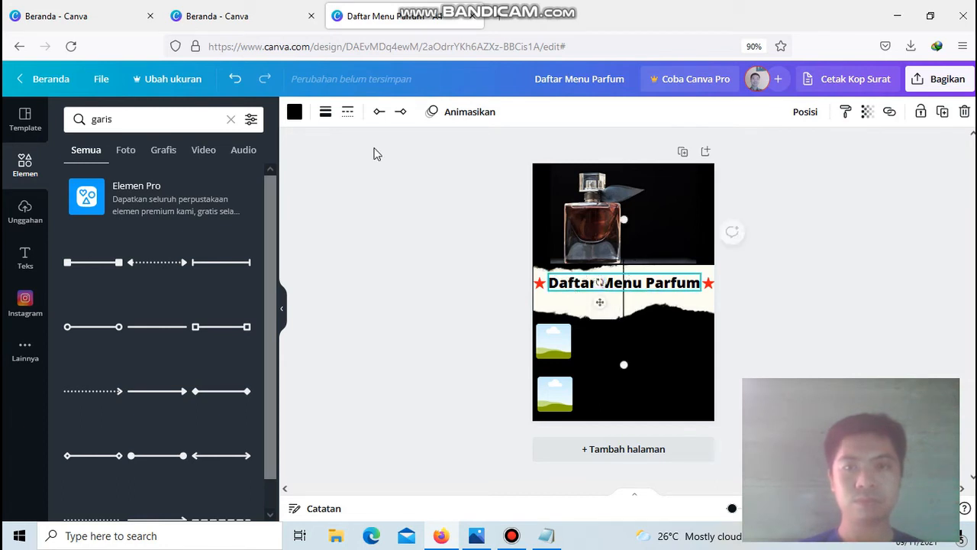
pyautogui.click(294, 112)
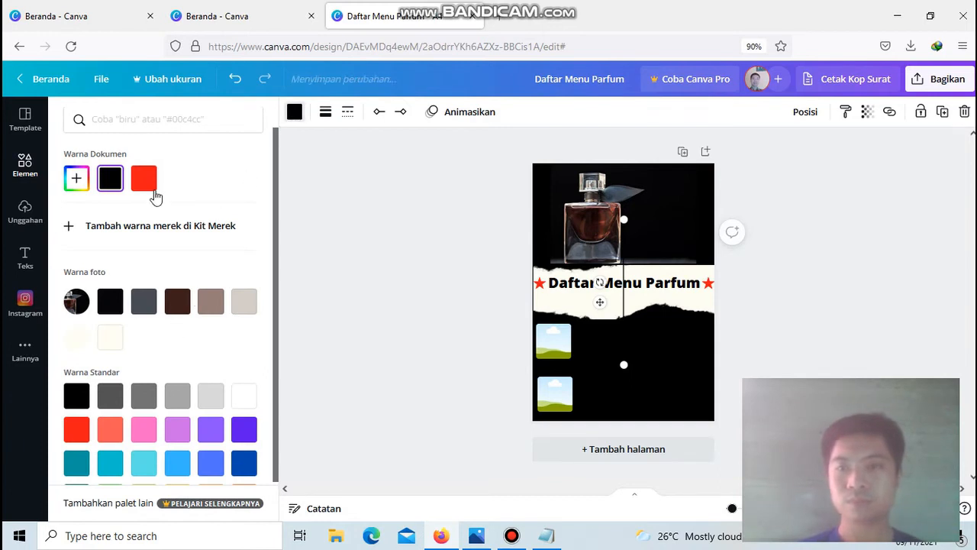
pyautogui.click(76, 181)
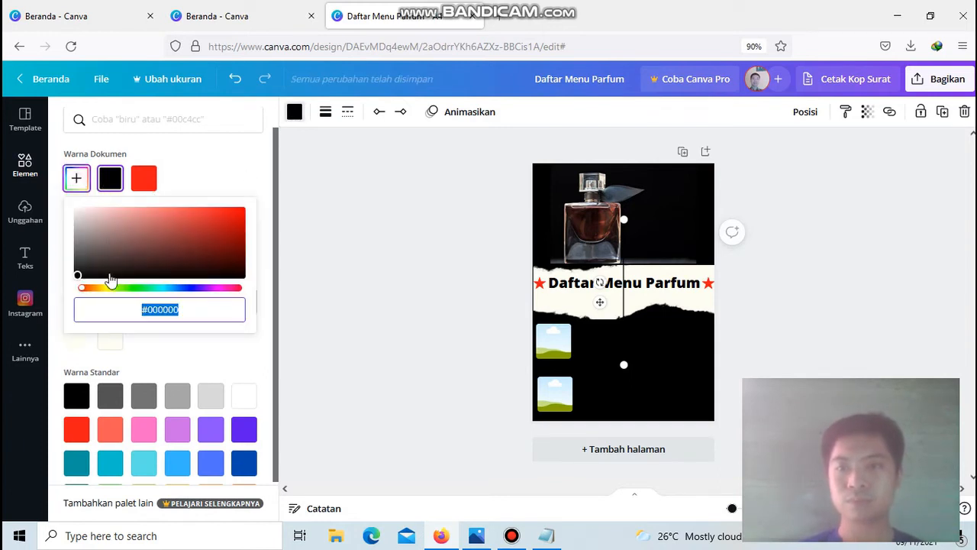
pyautogui.click(107, 288)
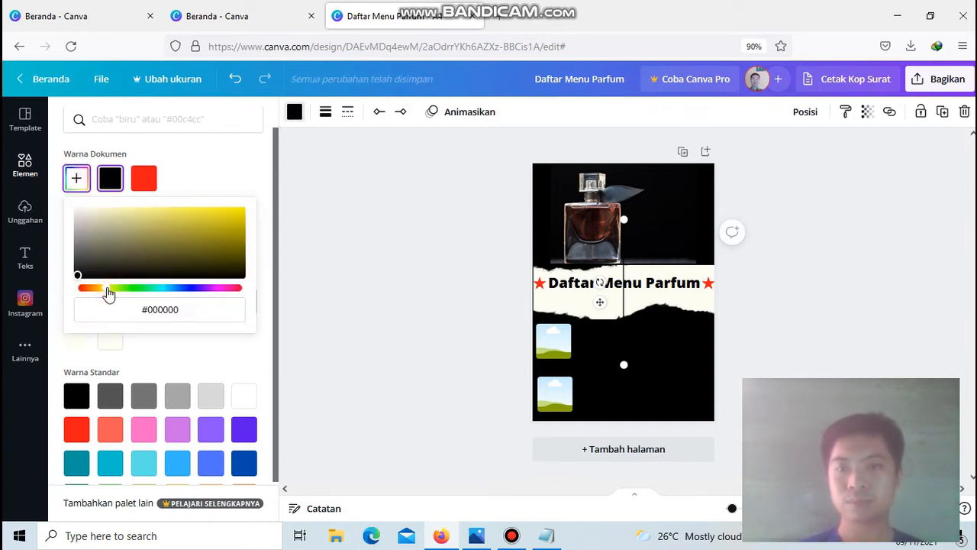
pyautogui.click(441, 266)
pyautogui.click(463, 361)
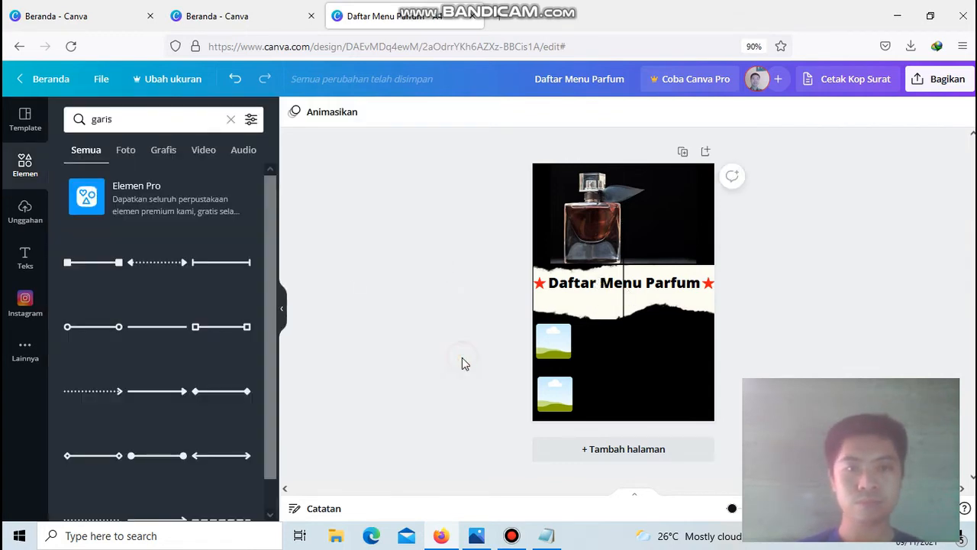
pyautogui.click(624, 308)
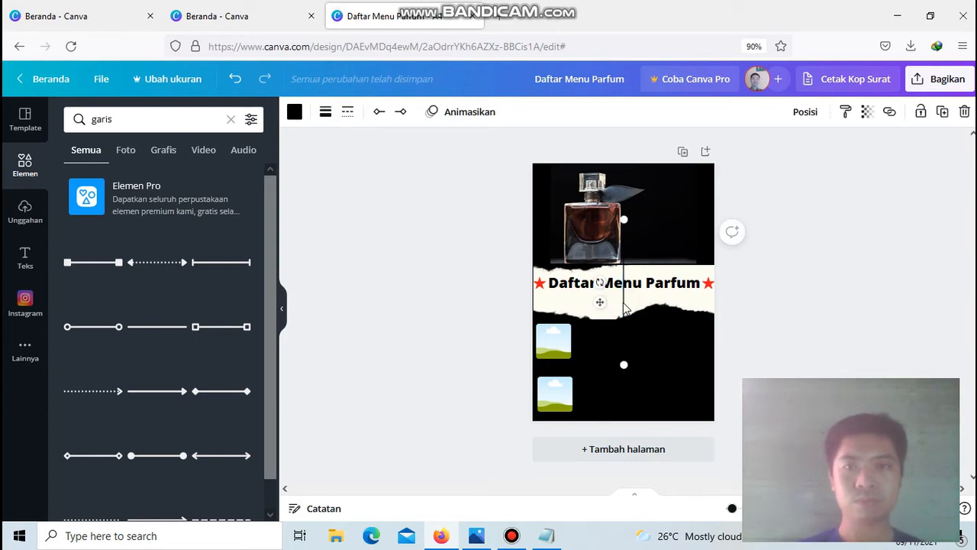
pyautogui.click(294, 112)
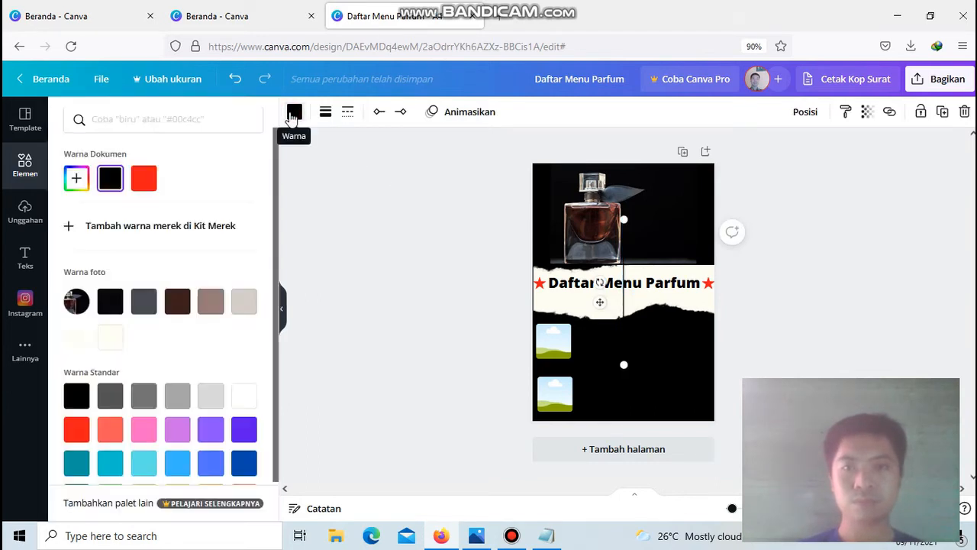
pyautogui.click(74, 182)
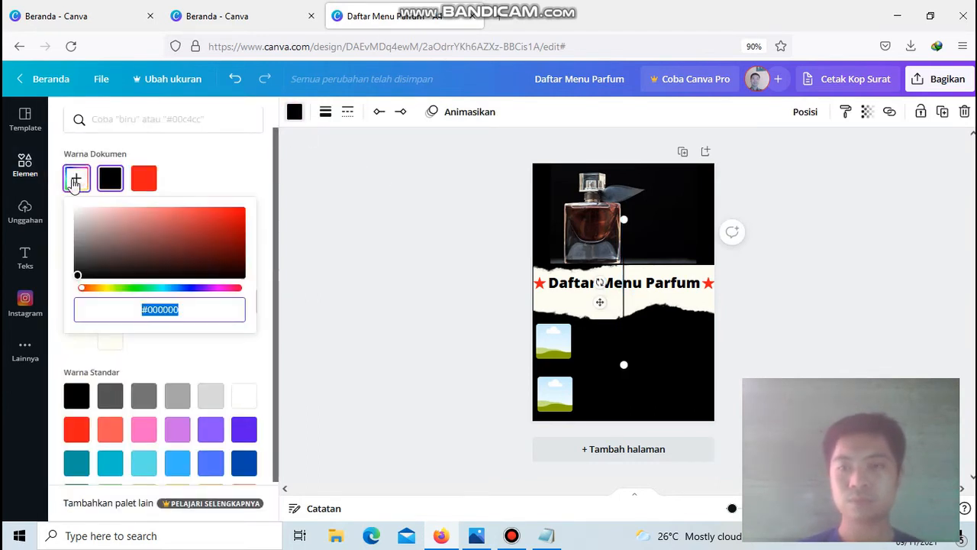
pyautogui.click(106, 288)
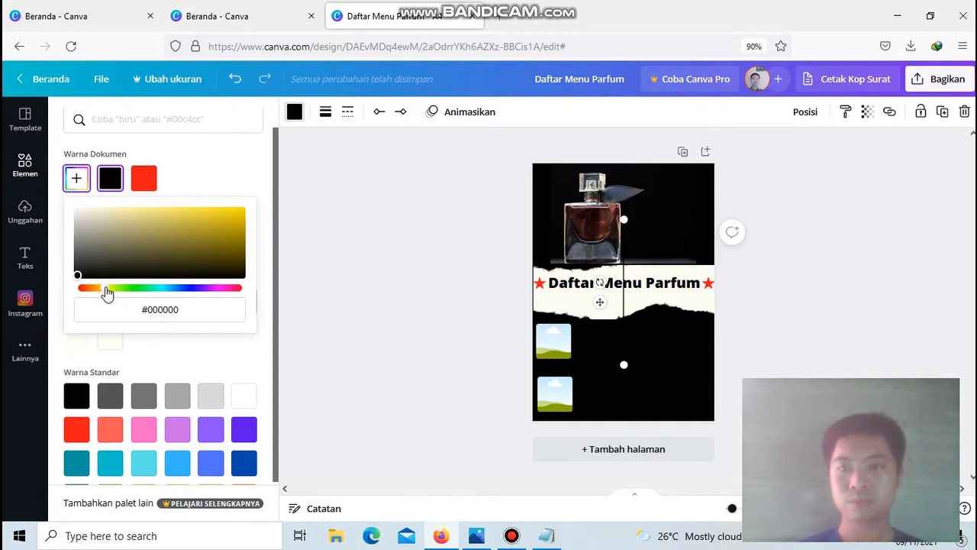
pyautogui.click(143, 309)
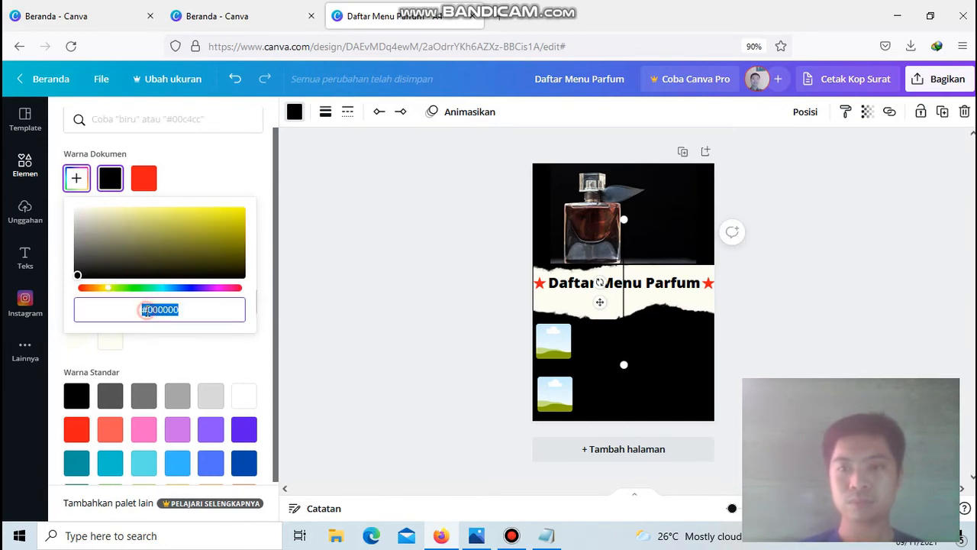
pyautogui.click(341, 313)
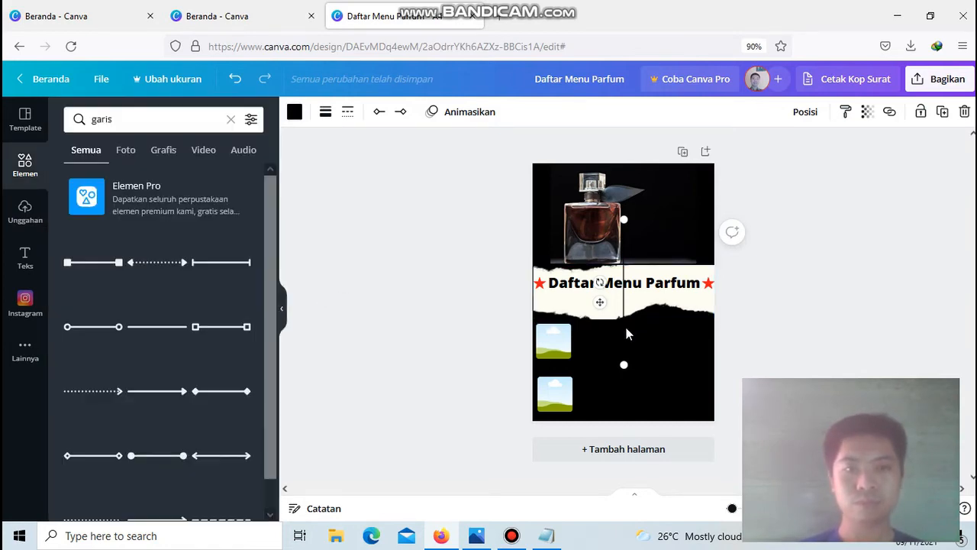
pyautogui.click(775, 300)
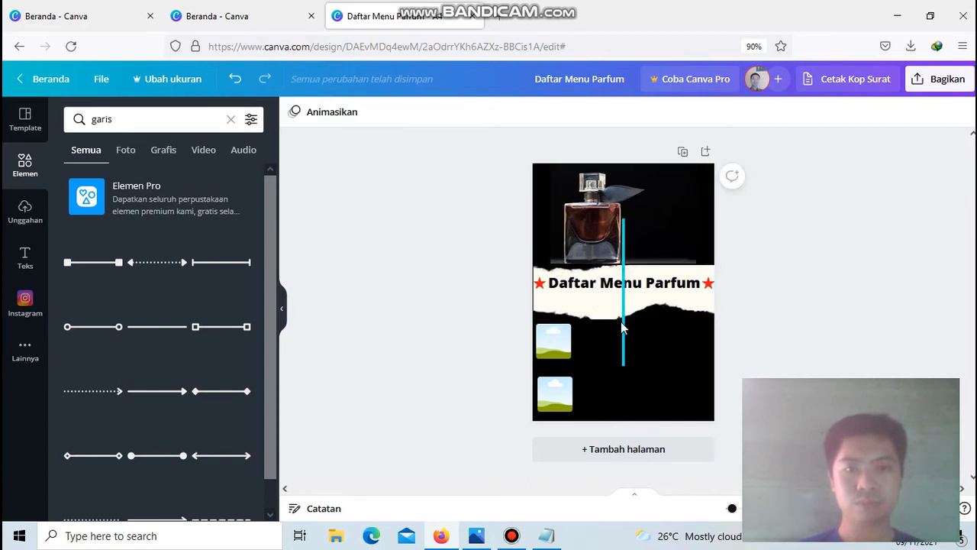
# Step: Move the vertical line down below the heading text and colour it red using the document colour
pyautogui.moveTo(622, 328); pyautogui.dragTo(621, 338)
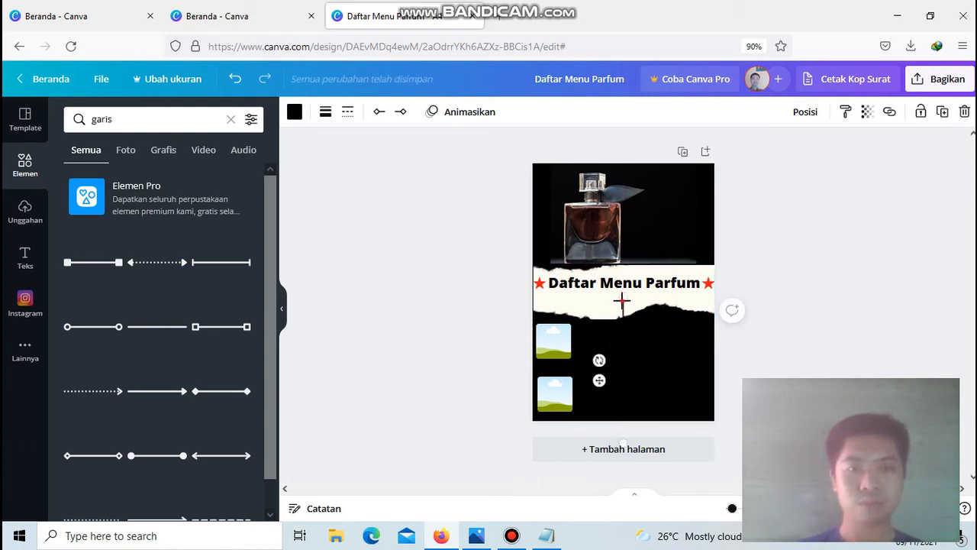
pyautogui.click(295, 112)
pyautogui.click(143, 178)
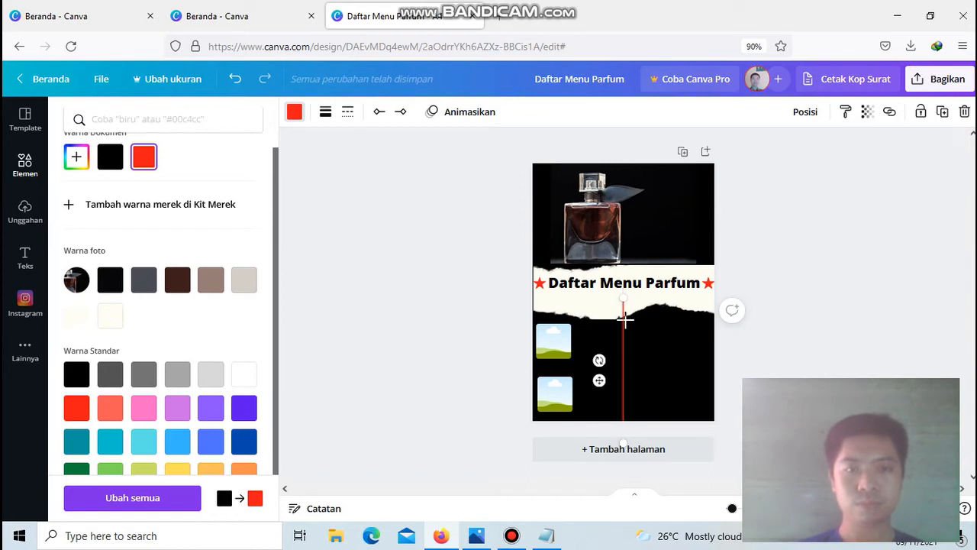
# Step: Shorten and position the red line so it runs from just below the torn-paper strip to the page's bottom edge
pyautogui.moveTo(624, 319); pyautogui.dragTo(624, 361)
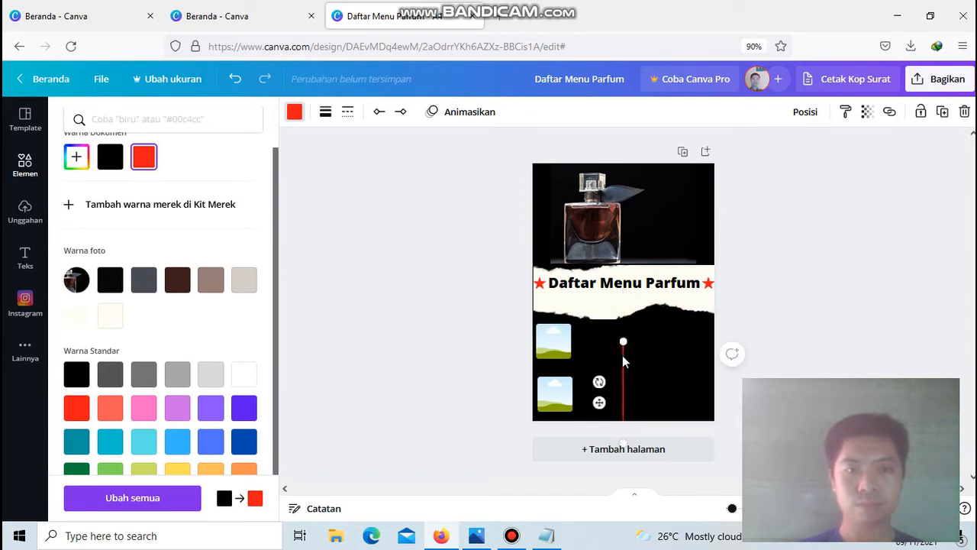
pyautogui.hotkey('ctrl', 'z')
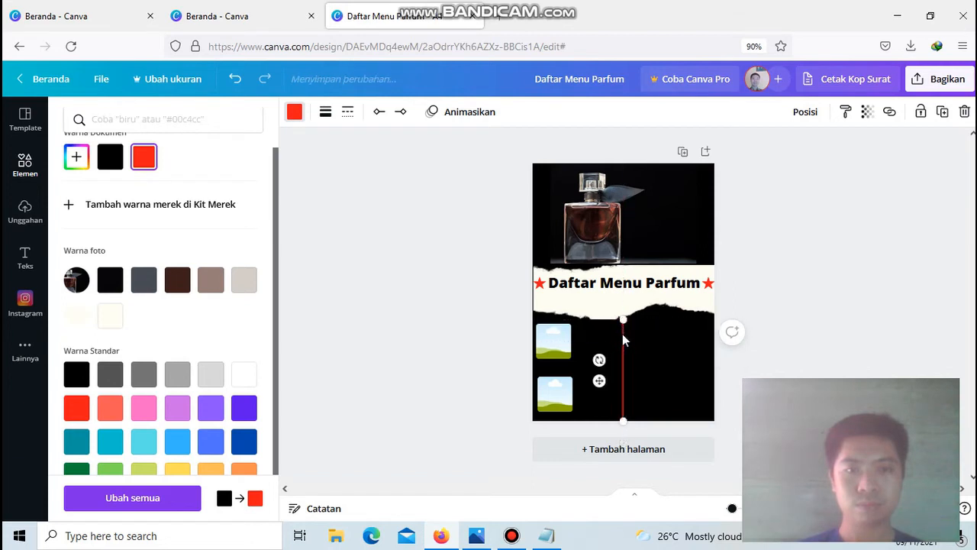
pyautogui.click(435, 347)
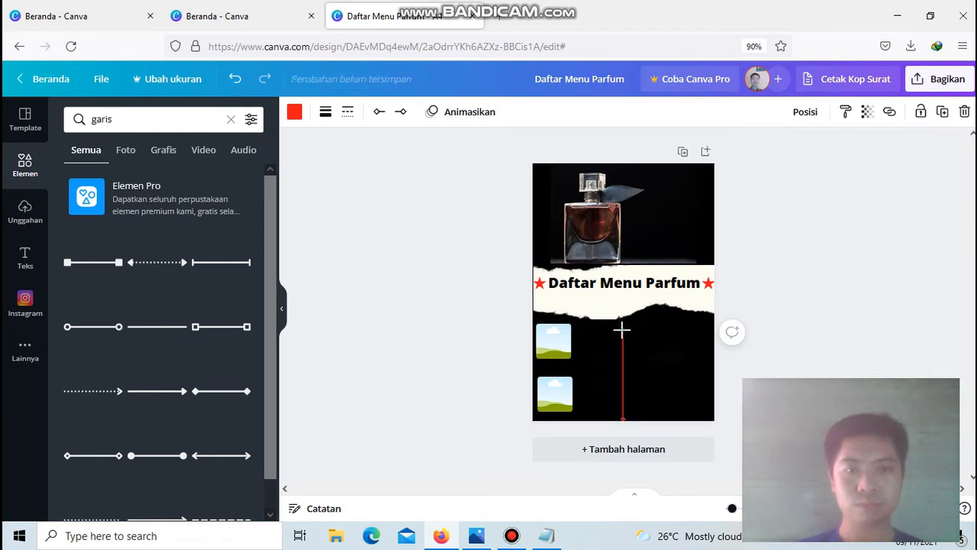
pyautogui.moveTo(622, 328); pyautogui.dragTo(622, 331)
pyautogui.click(289, 376)
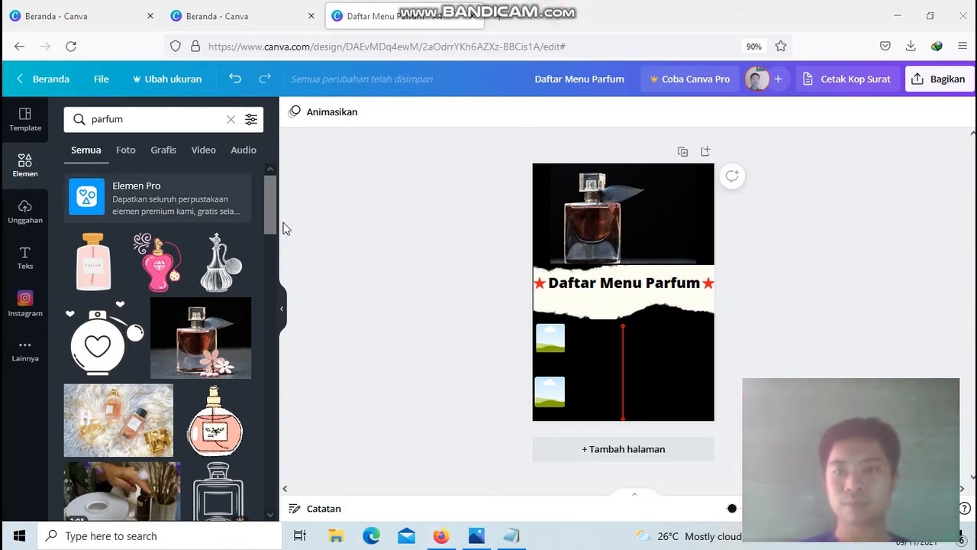
# Step: Duplicate the large perfume photo and place the copy in the upper small frame
pyautogui.click(601, 236)
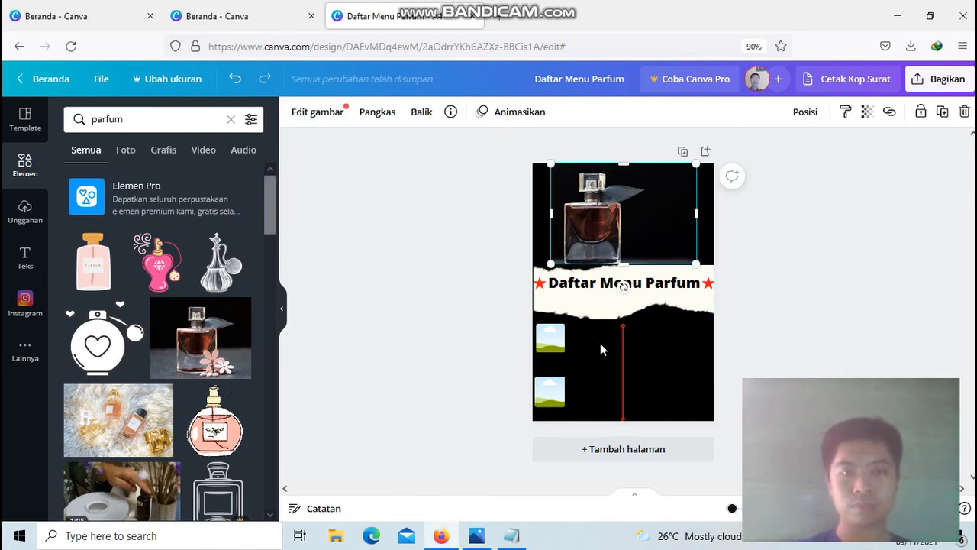
pyautogui.moveTo(619, 232); pyautogui.dragTo(624, 236)
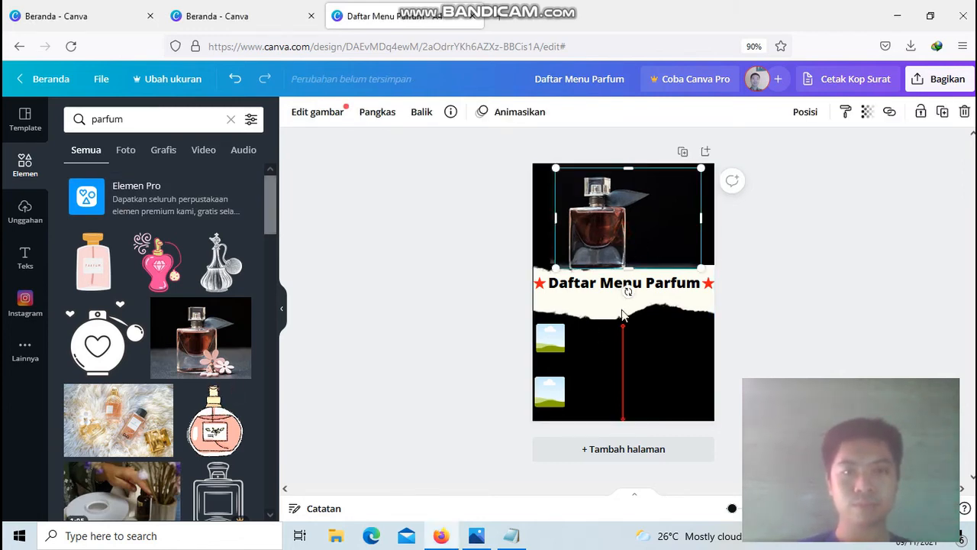
pyautogui.hotkey('ctrl', 'd')
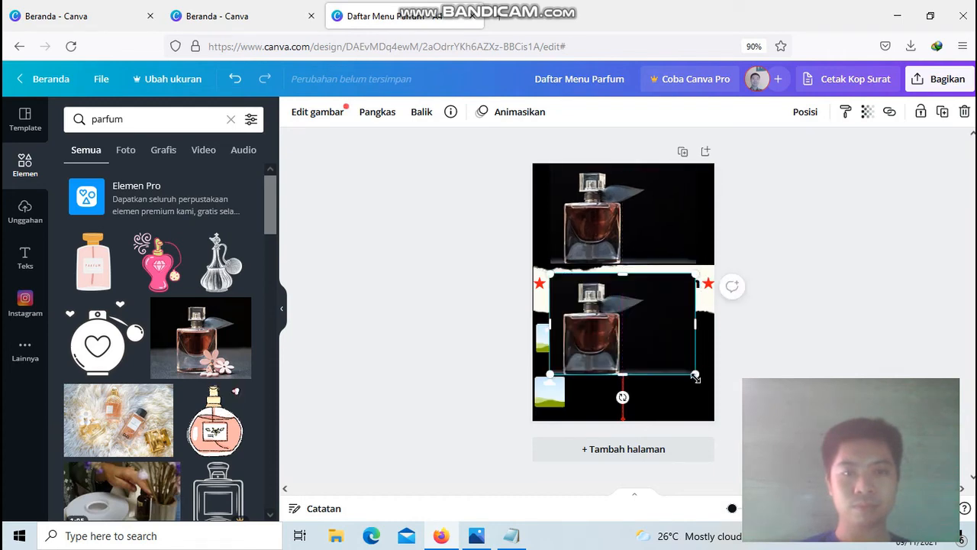
pyautogui.moveTo(604, 329); pyautogui.dragTo(565, 344)
pyautogui.click(577, 353)
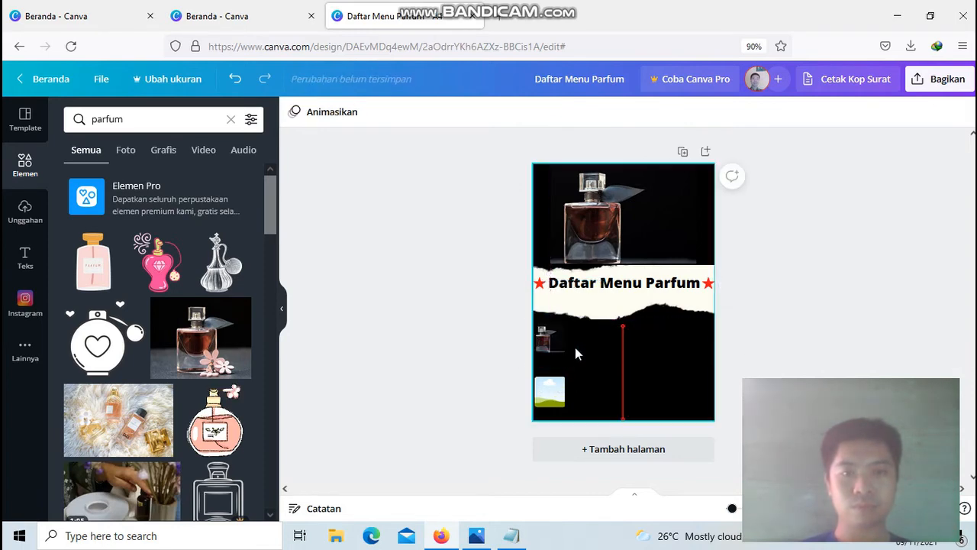
# Step: Add the hand-held perfume bottle photo with the pale background from the "parfum" photo results and place it in the lower small frame
pyautogui.click(126, 150)
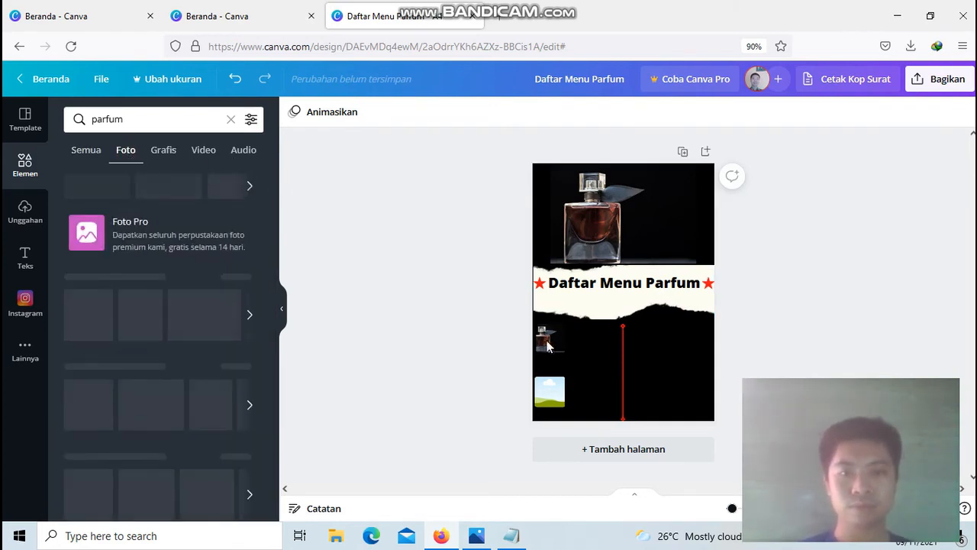
pyautogui.click(547, 344)
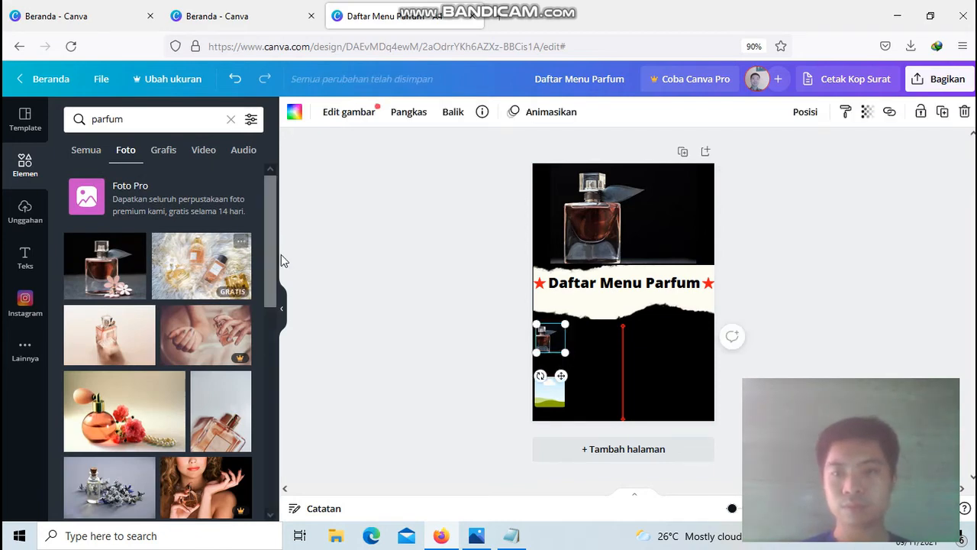
pyautogui.click(110, 338)
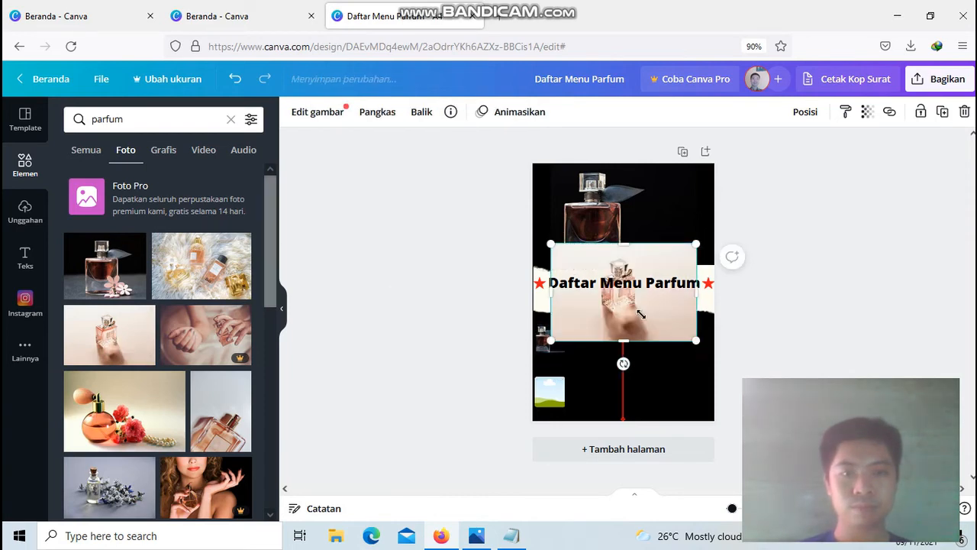
pyautogui.moveTo(613, 299); pyautogui.dragTo(561, 392)
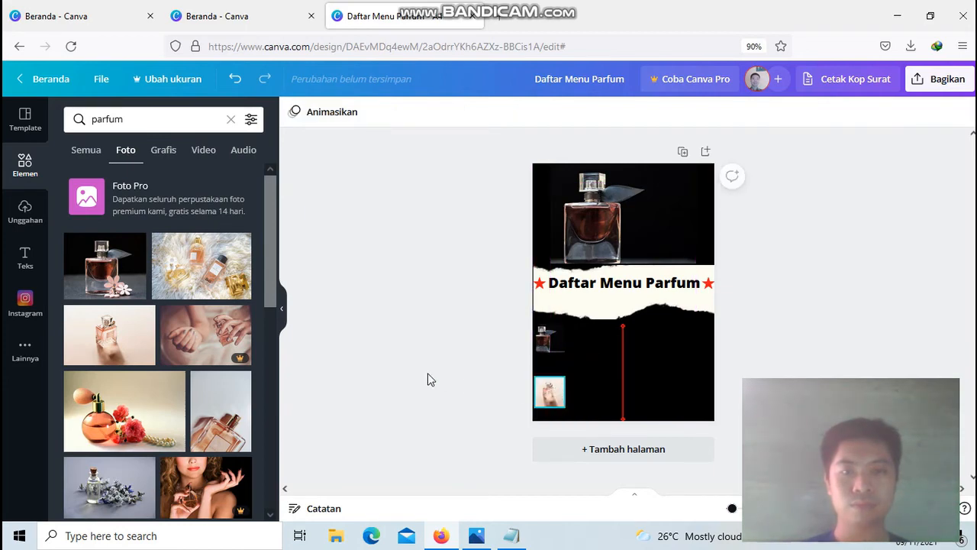
# Step: Enlarge the upper and lower photo frames slightly so their outer edges line up
pyautogui.click(546, 392)
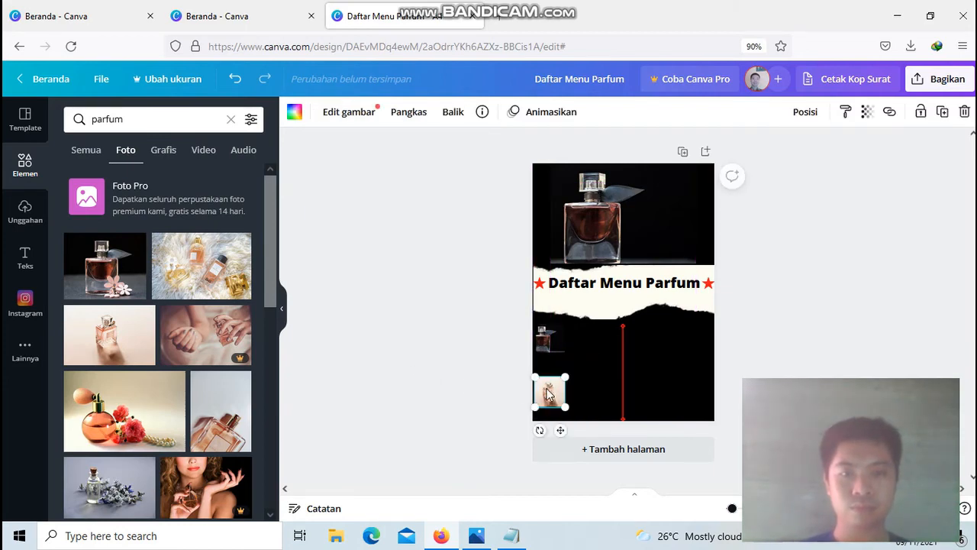
pyautogui.click(564, 348)
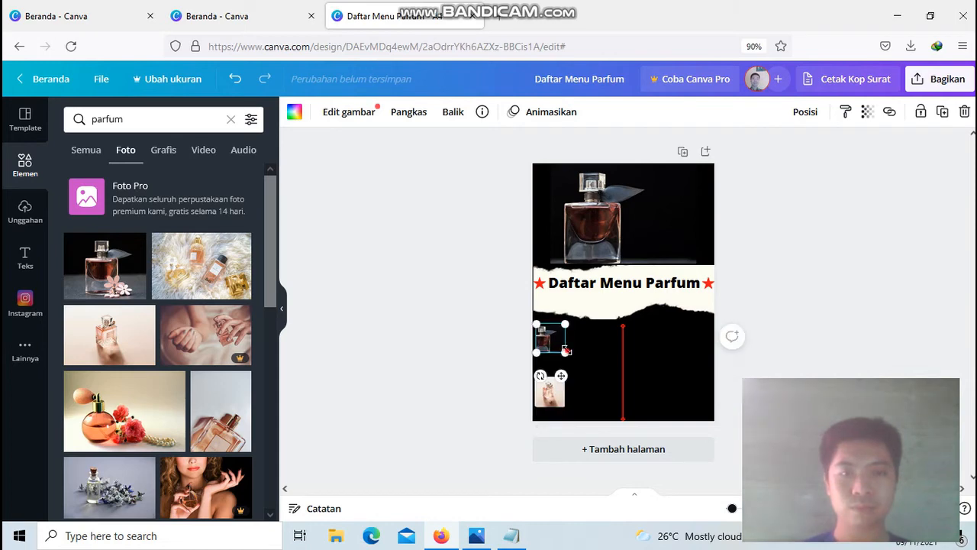
pyautogui.moveTo(566, 351); pyautogui.dragTo(569, 355)
pyautogui.click(550, 386)
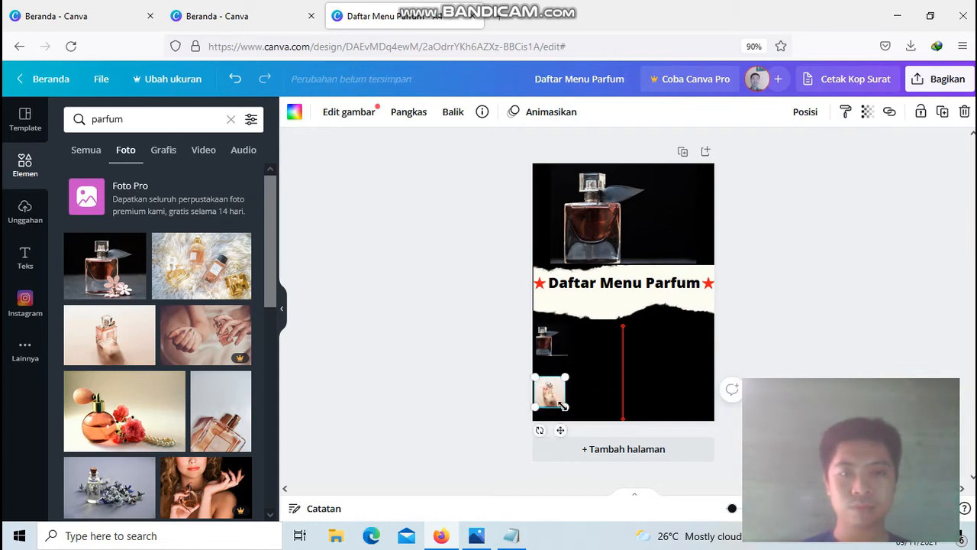
pyautogui.moveTo(567, 408); pyautogui.dragTo(569, 410)
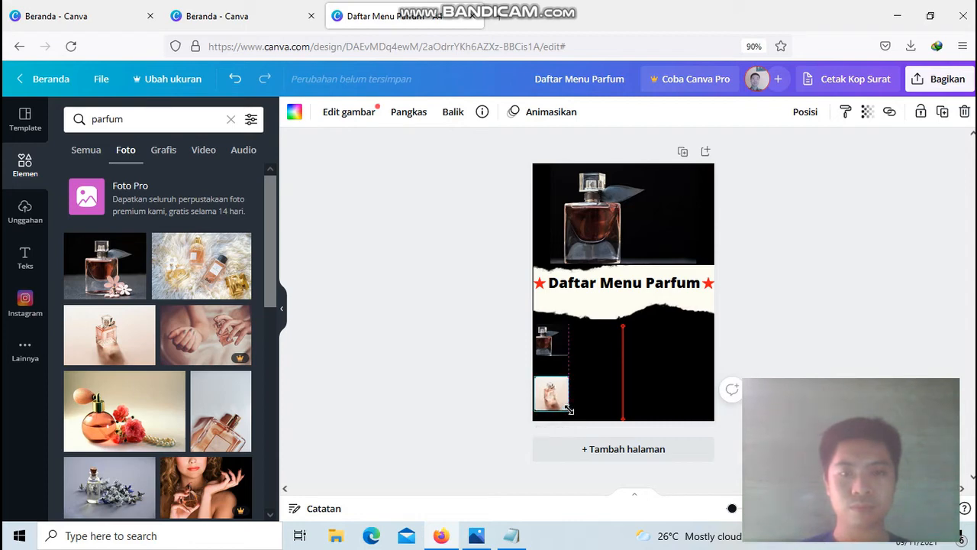
pyautogui.click(346, 404)
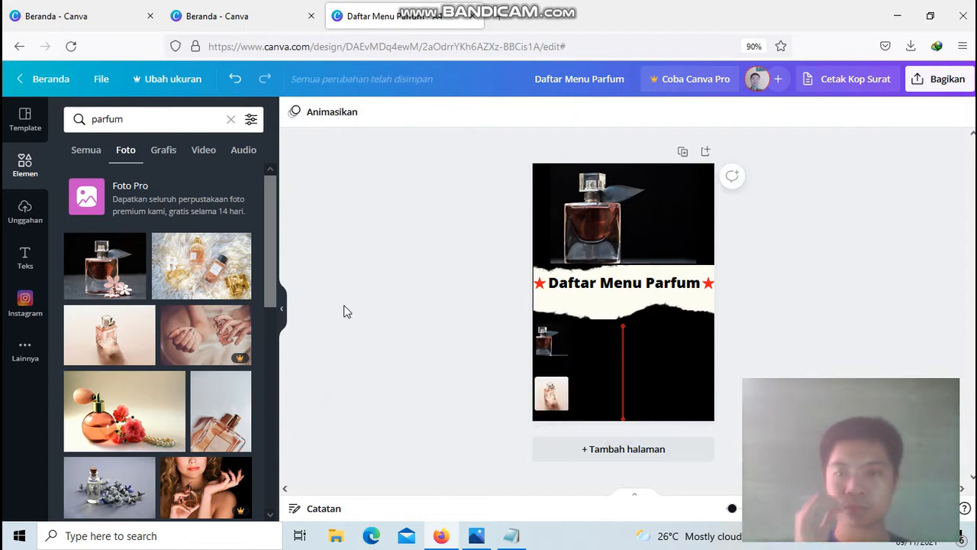
# Step: Search the elements for "Bingkai" and insert another square frame on the page
pyautogui.click(229, 119)
pyautogui.write('bin')
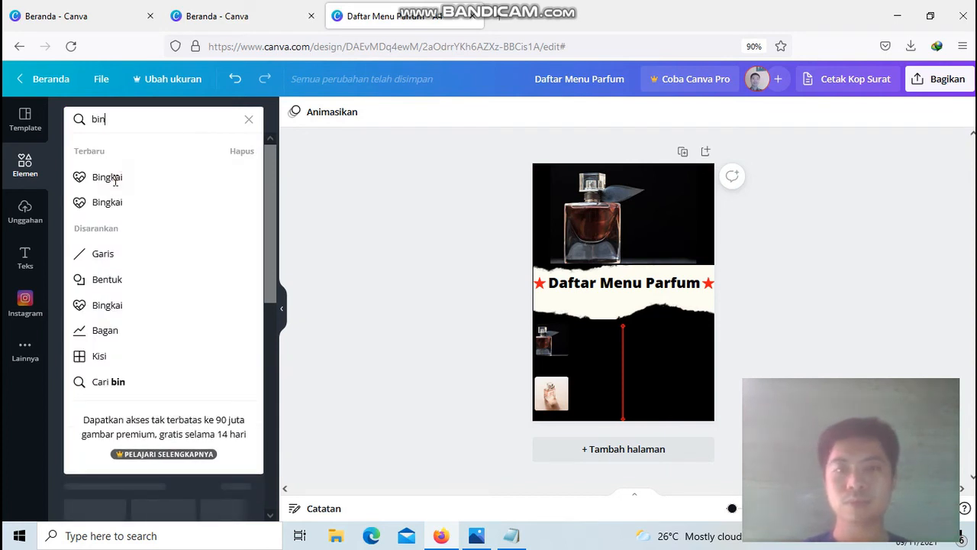
pyautogui.write('g')
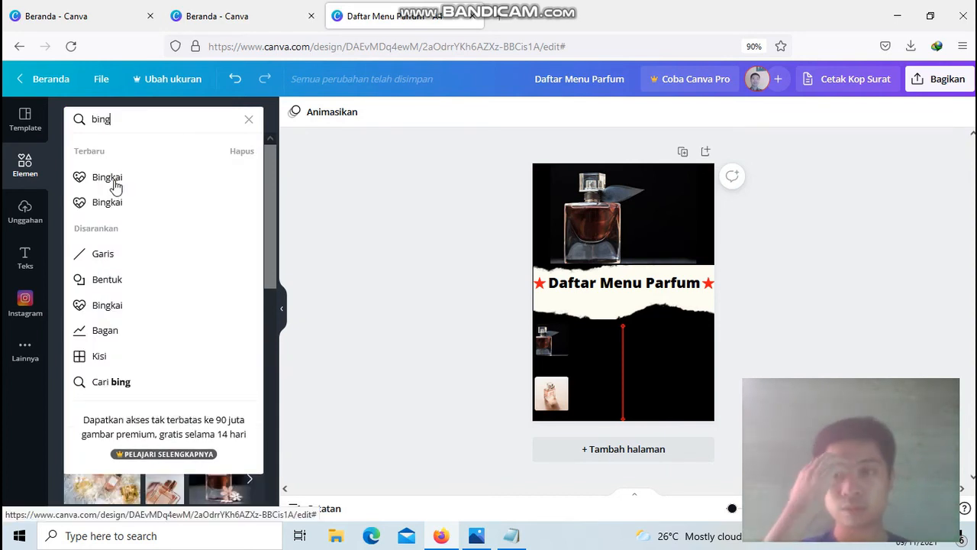
pyautogui.click(114, 182)
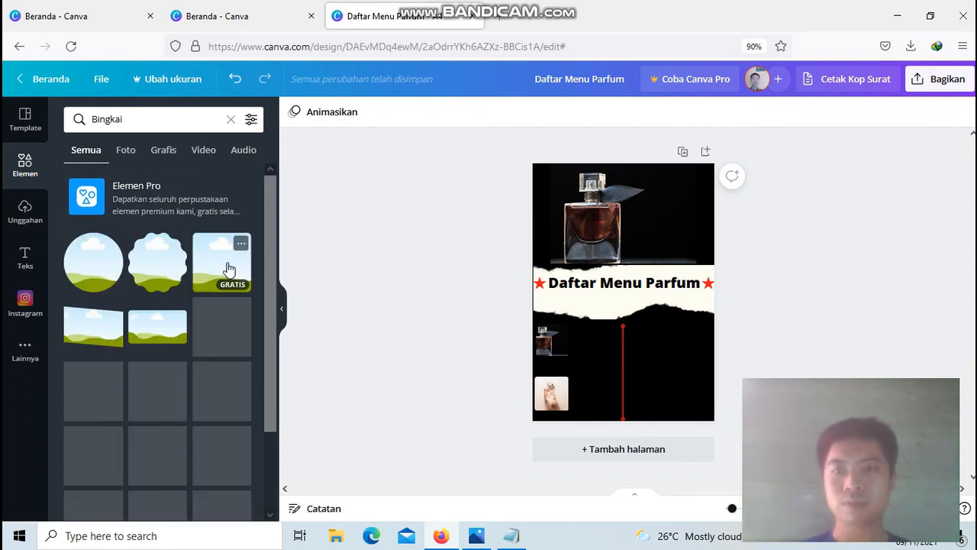
pyautogui.click(228, 264)
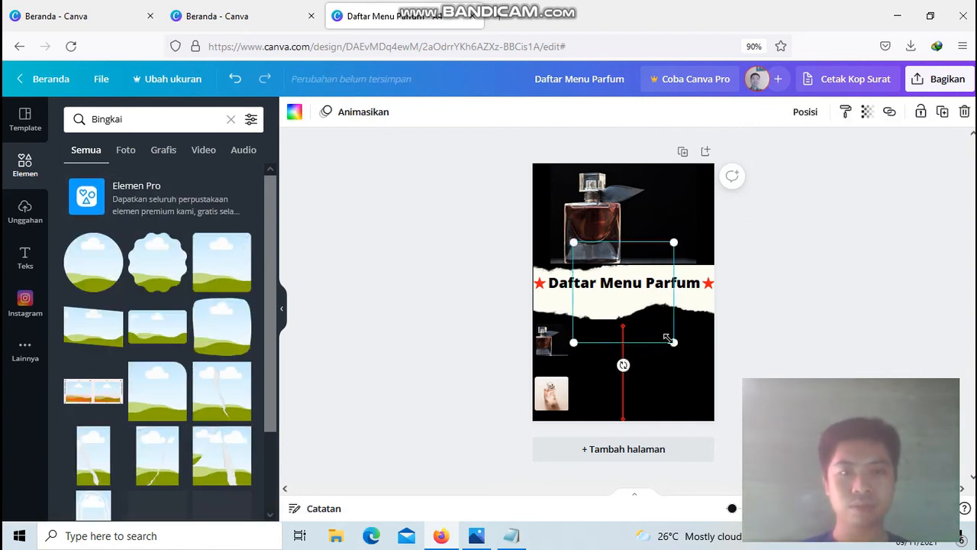
# Step: Shrink the new square frame, place it right of the red line level with the upper photo, and put a copy below it
pyautogui.moveTo(658, 325); pyautogui.dragTo(615, 289)
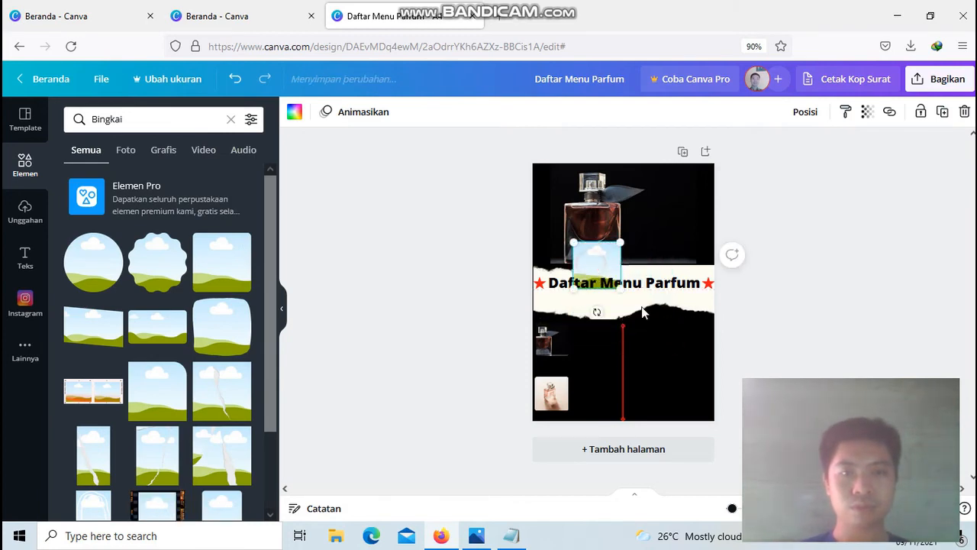
pyautogui.moveTo(647, 326); pyautogui.dragTo(637, 382)
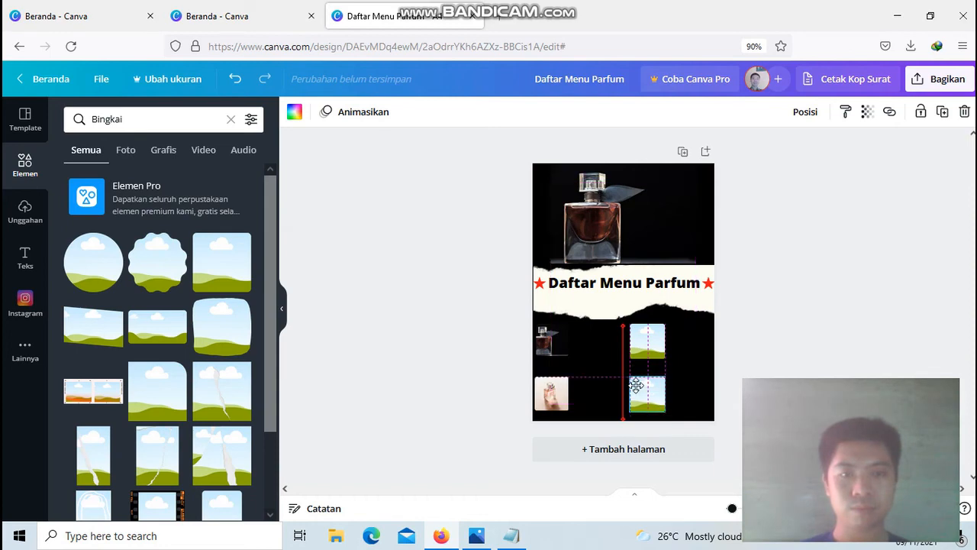
pyautogui.click(730, 324)
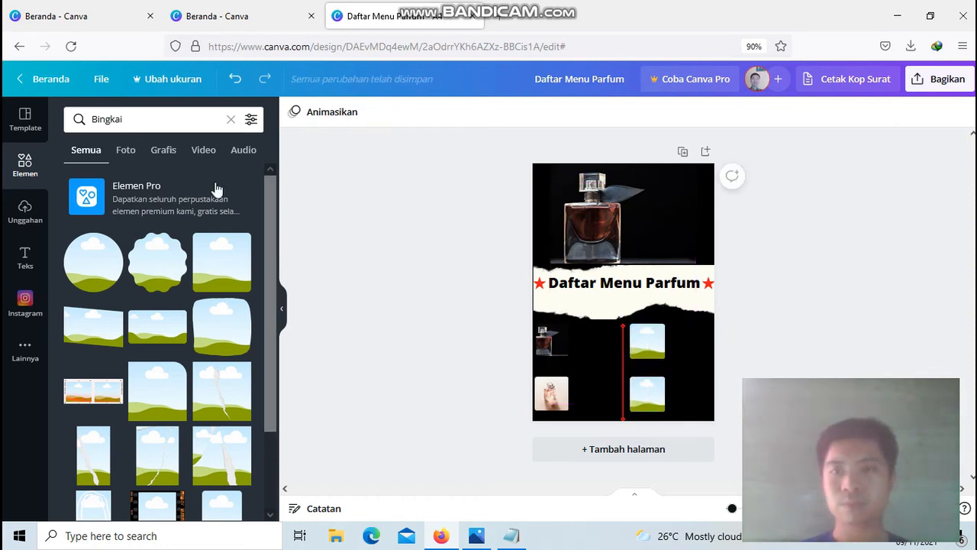
# Step: Search the elements for "parfum" and restrict the results to photos
pyautogui.click(234, 119)
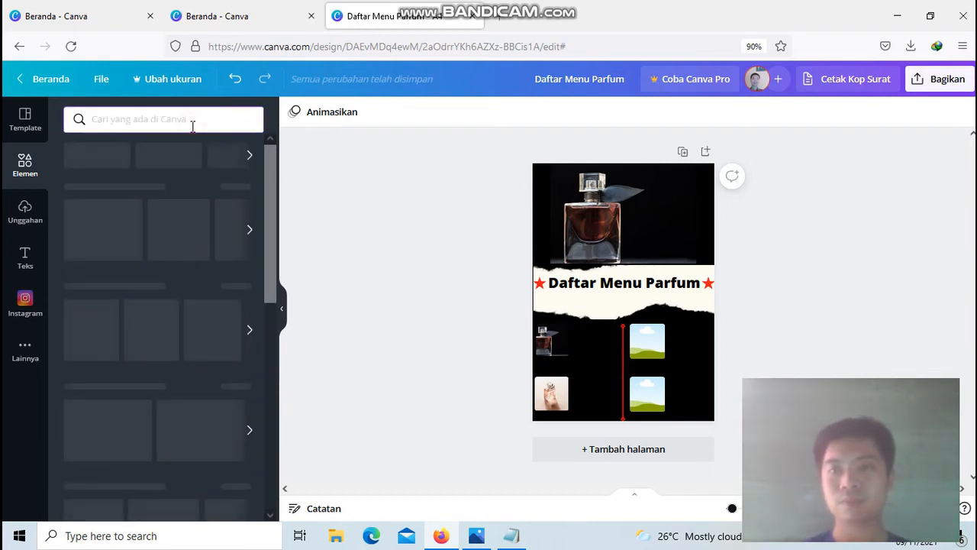
pyautogui.write('pa')
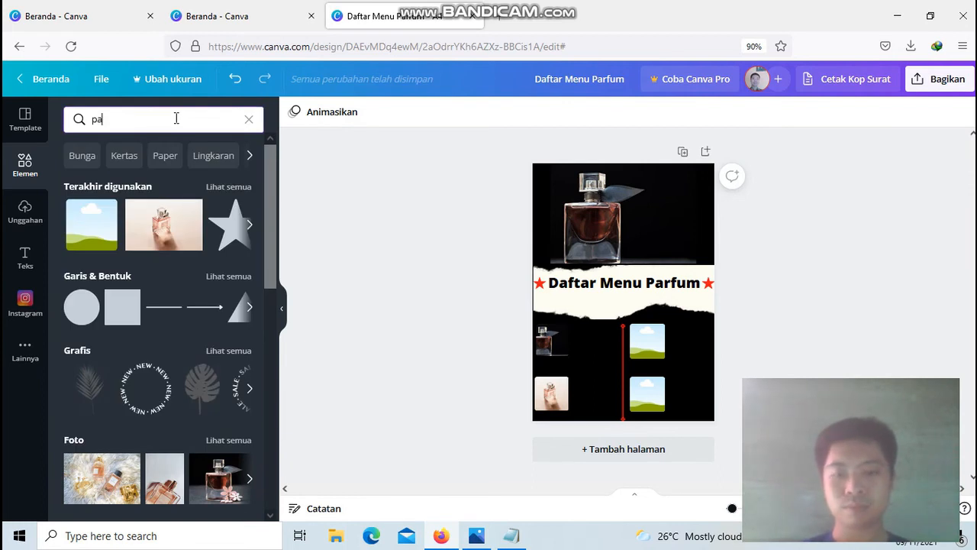
pyautogui.write('rfum')
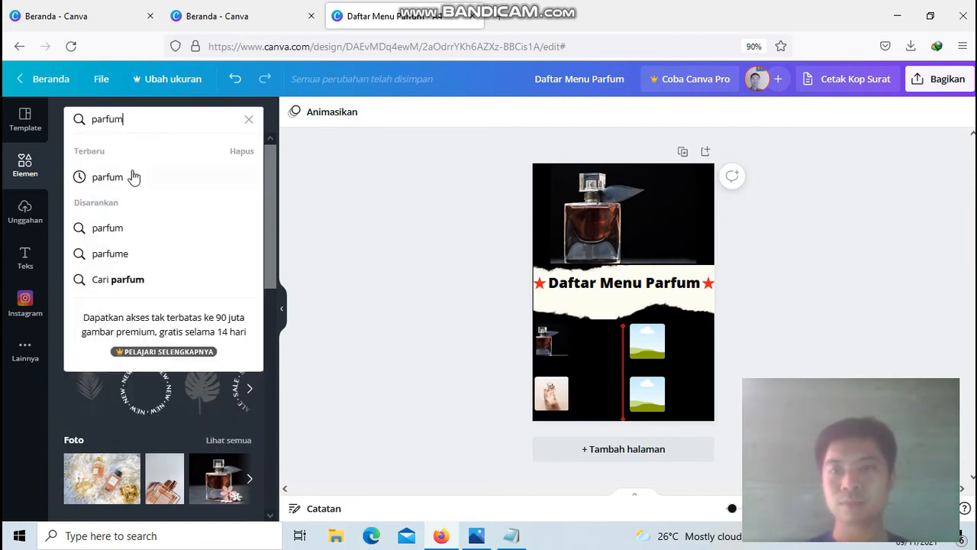
pyautogui.click(132, 172)
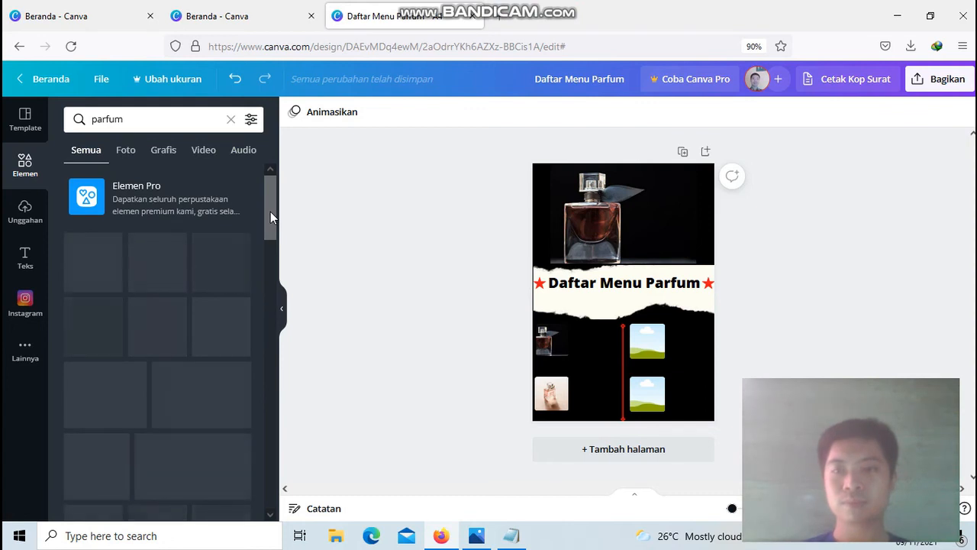
pyautogui.scroll(-2, 271, 221)
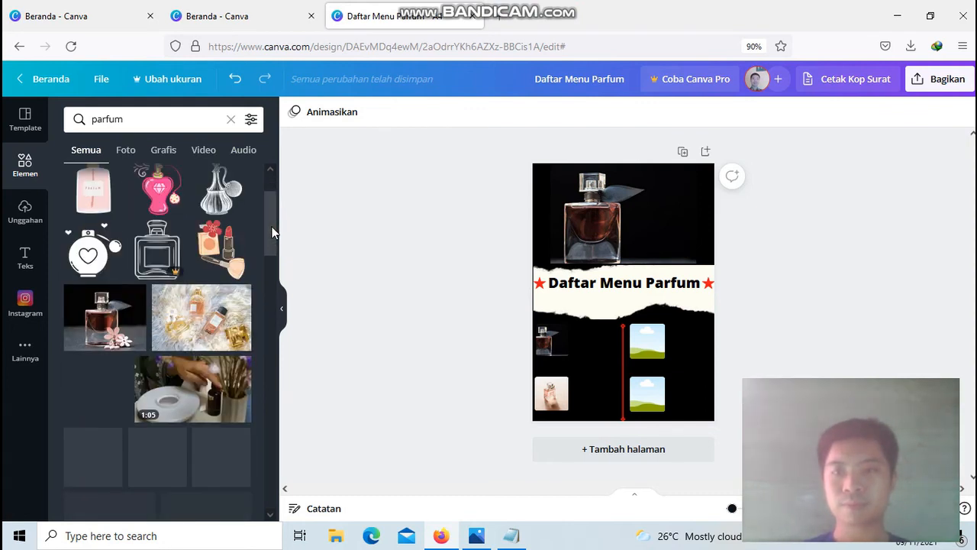
pyautogui.click(122, 151)
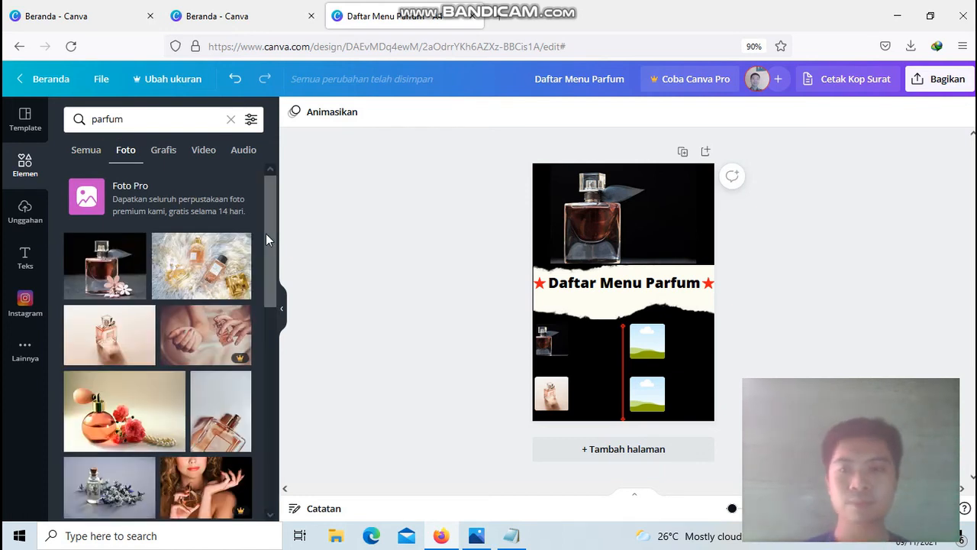
# Step: Add the grey perfume bottle photo, shrink it and place it in the upper frame right of the red line
pyautogui.moveTo(269, 237); pyautogui.dragTo(276, 283)
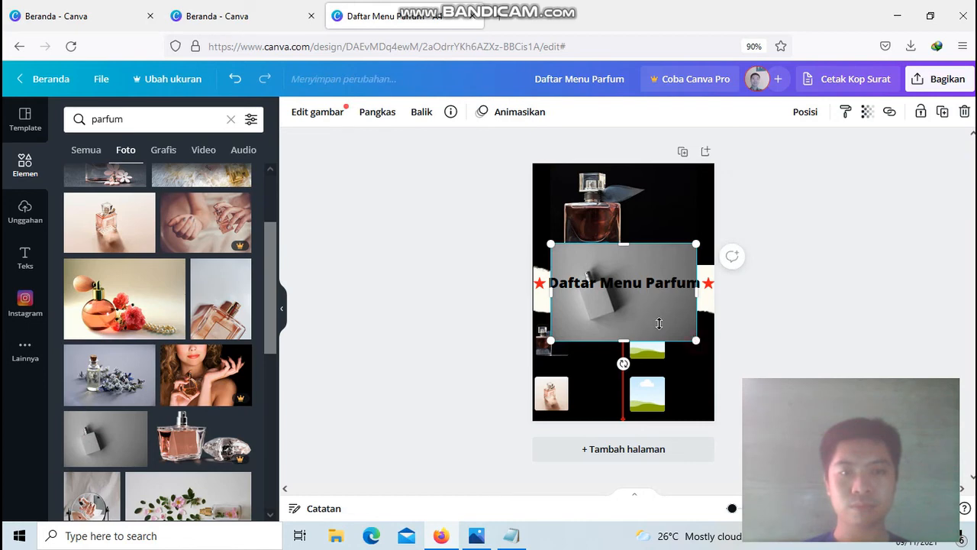
pyautogui.moveTo(658, 323); pyautogui.dragTo(599, 299)
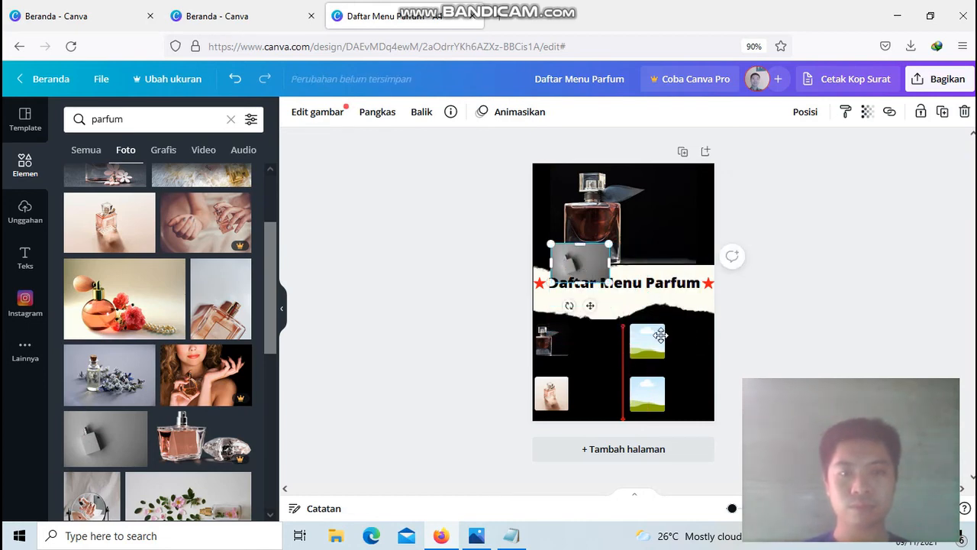
pyautogui.moveTo(661, 334); pyautogui.dragTo(660, 347)
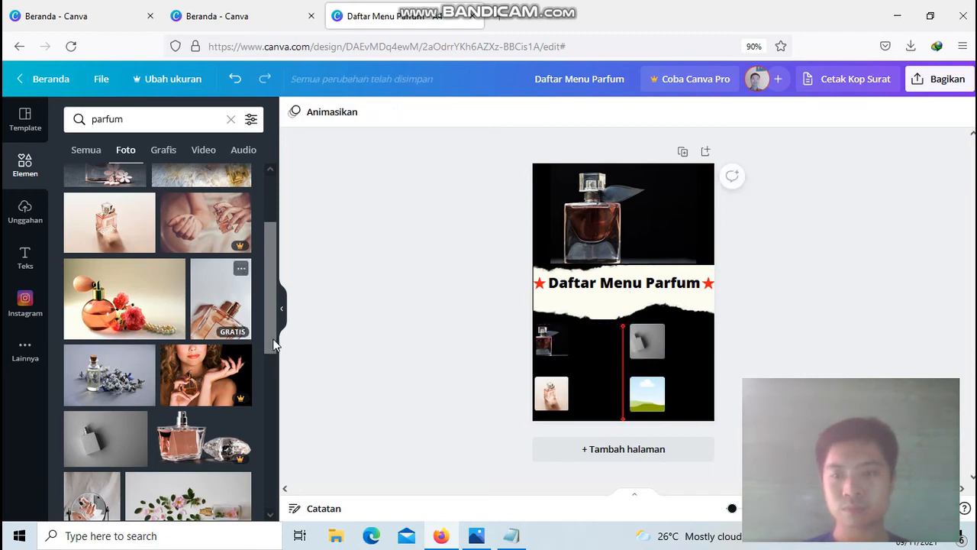
# Step: Add the amber perfume bottle photo with the white background, shrink it and place it in the lower empty frame
pyautogui.moveTo(272, 345); pyautogui.dragTo(273, 437)
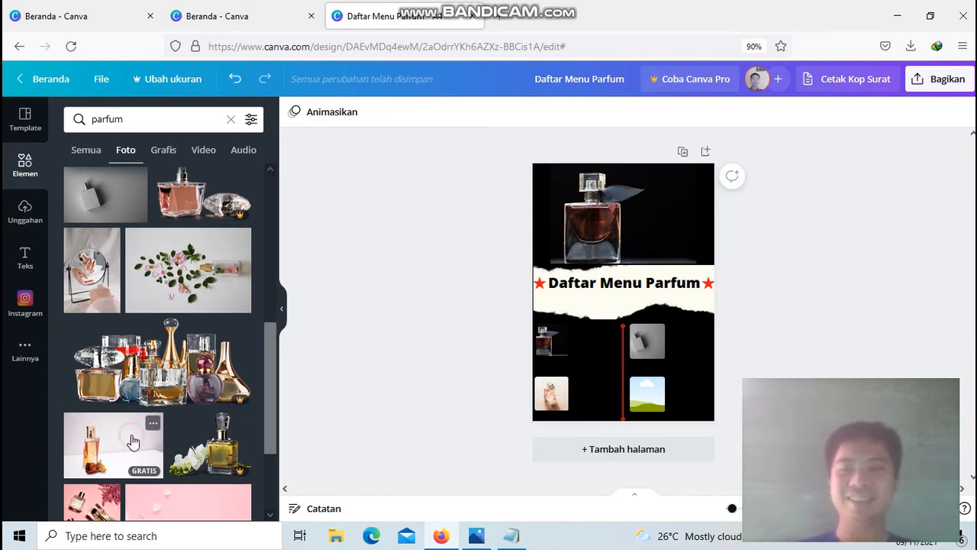
pyautogui.click(690, 299)
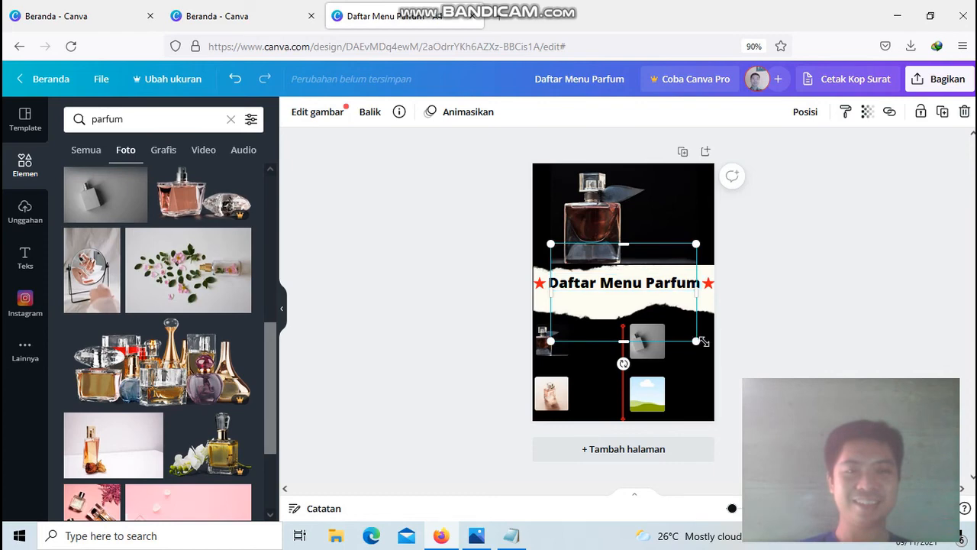
pyautogui.moveTo(621, 305); pyautogui.dragTo(604, 293)
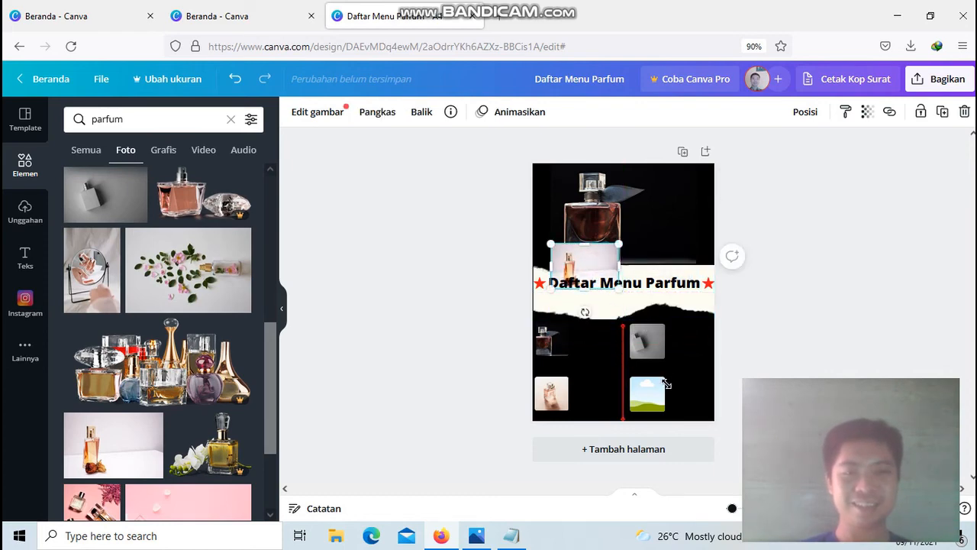
pyautogui.moveTo(663, 396); pyautogui.dragTo(663, 399)
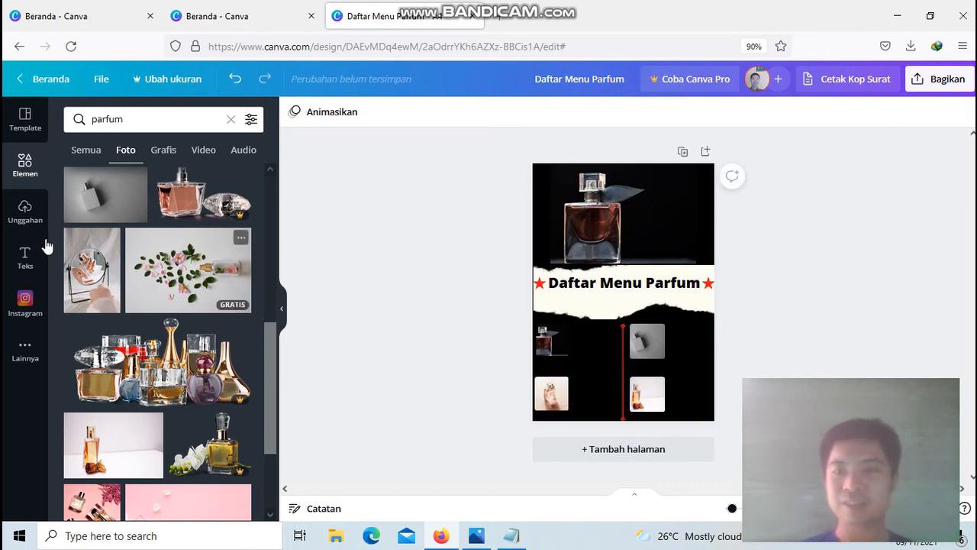
# Step: Add a subheading text box to the page reading "Harga 50 K"
pyautogui.click(24, 256)
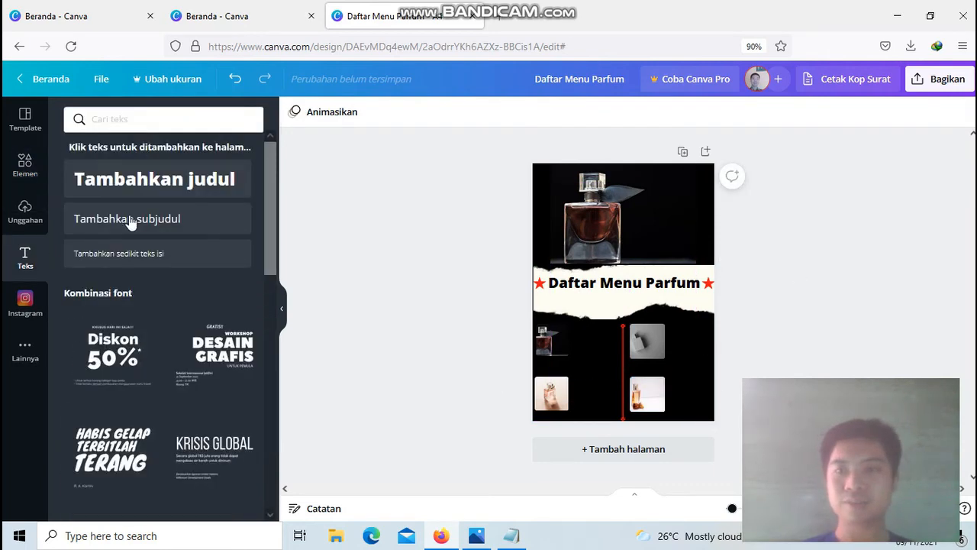
pyautogui.click(131, 222)
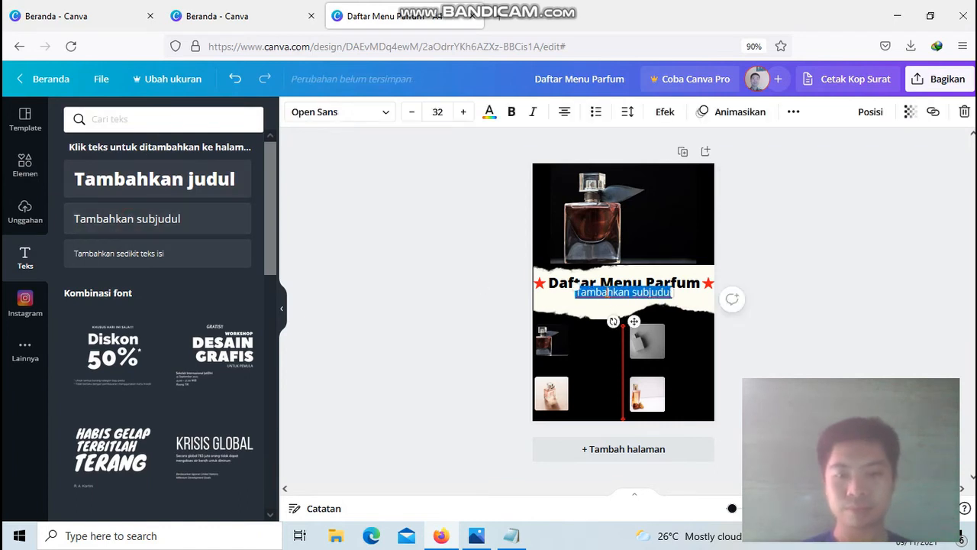
pyautogui.press('BackSpace')
pyautogui.write('Harga')
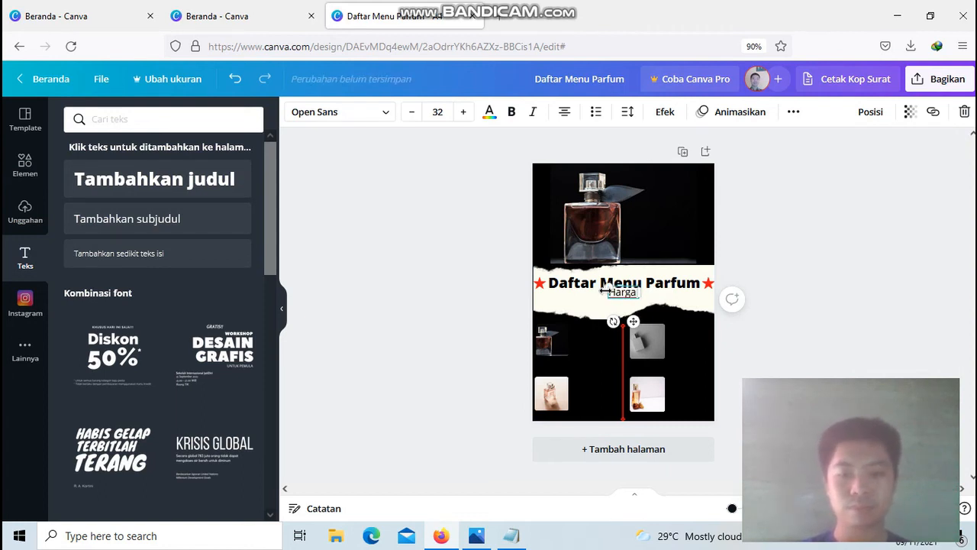
pyautogui.write(' 50 K')
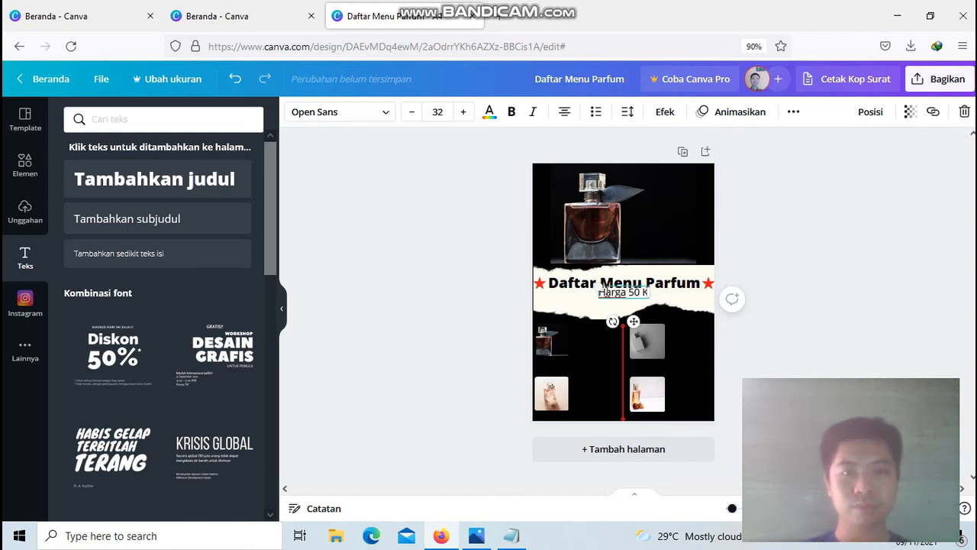
# Step: Make the "Harga 50 K" text bold and move it beside the upper photo left of the red line
pyautogui.hotkey('ctrl', 'a')
pyautogui.hotkey('ctrl', 'c')
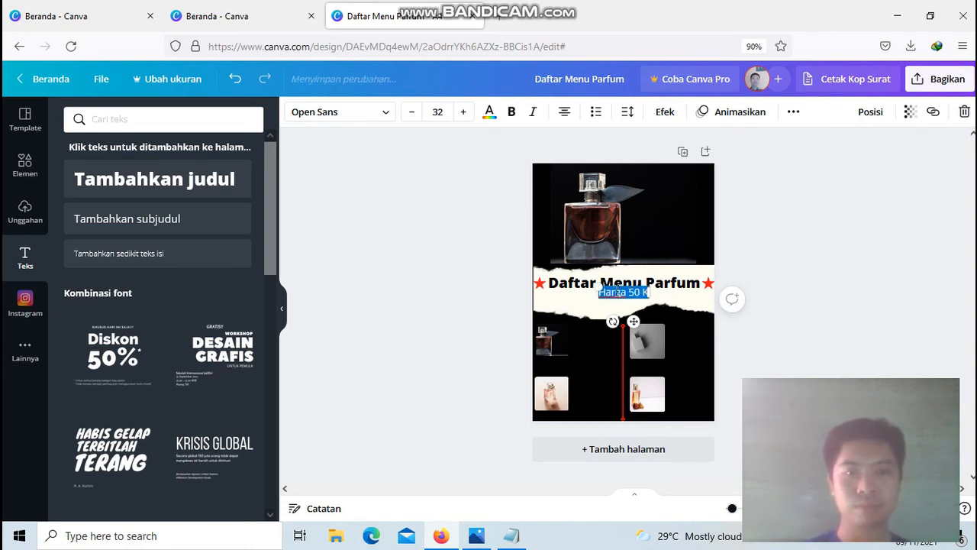
pyautogui.click(513, 114)
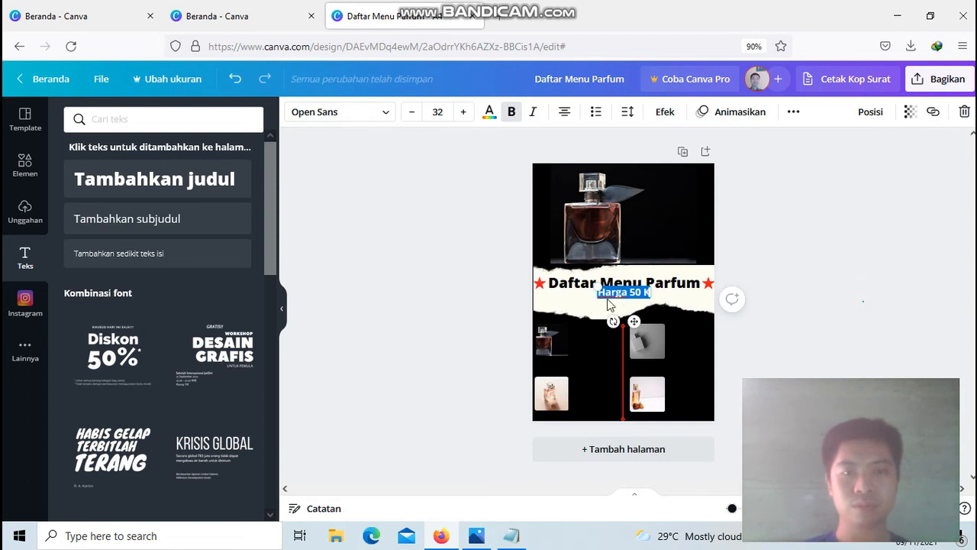
pyautogui.press('Escape')
pyautogui.moveTo(612, 288); pyautogui.dragTo(583, 347)
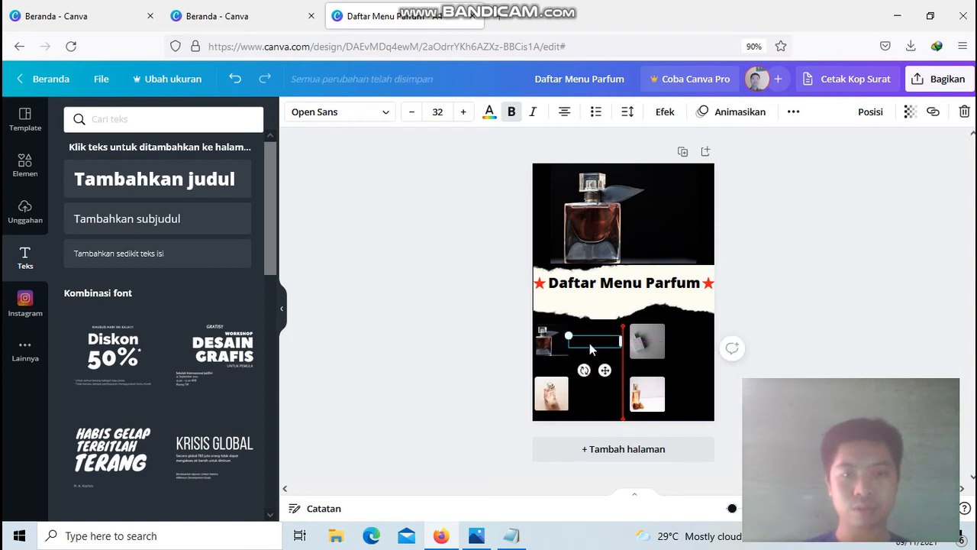
# Step: Colour the "Harga 50 K" text with the document's red
pyautogui.doubleClick(588, 341)
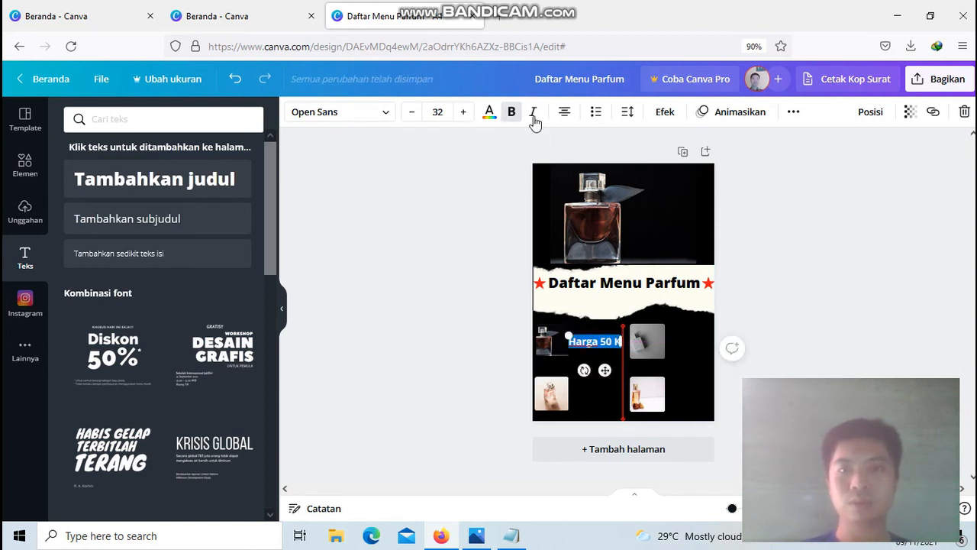
pyautogui.click(491, 115)
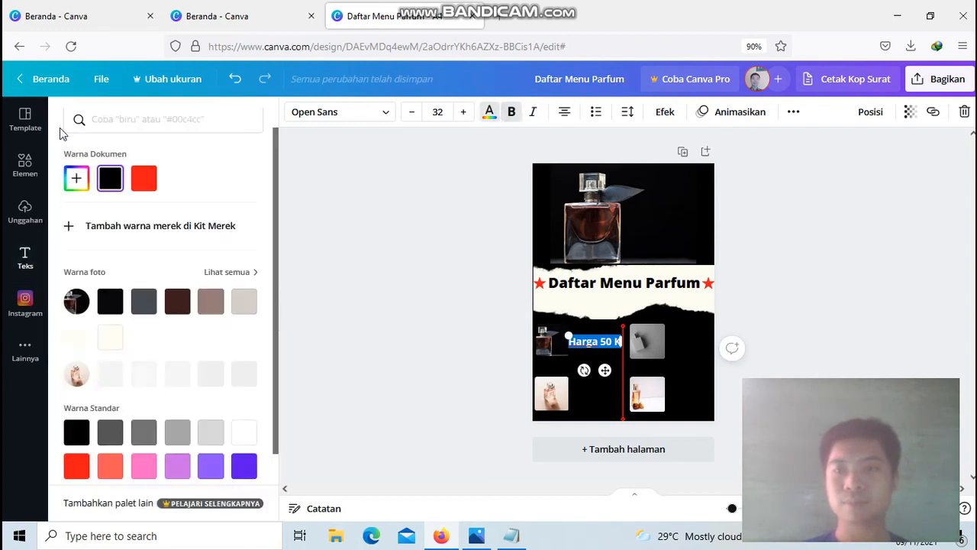
pyautogui.click(143, 180)
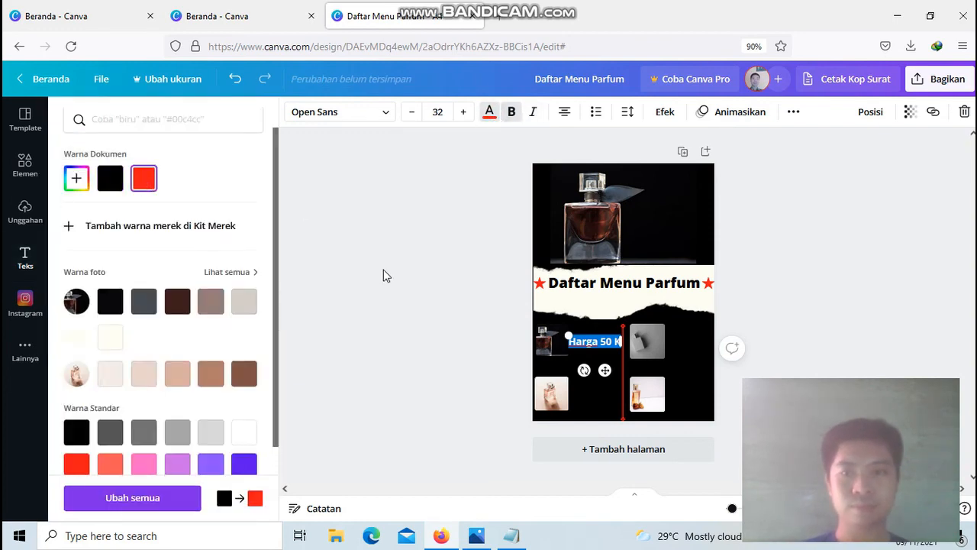
pyautogui.click(383, 313)
pyautogui.click(442, 387)
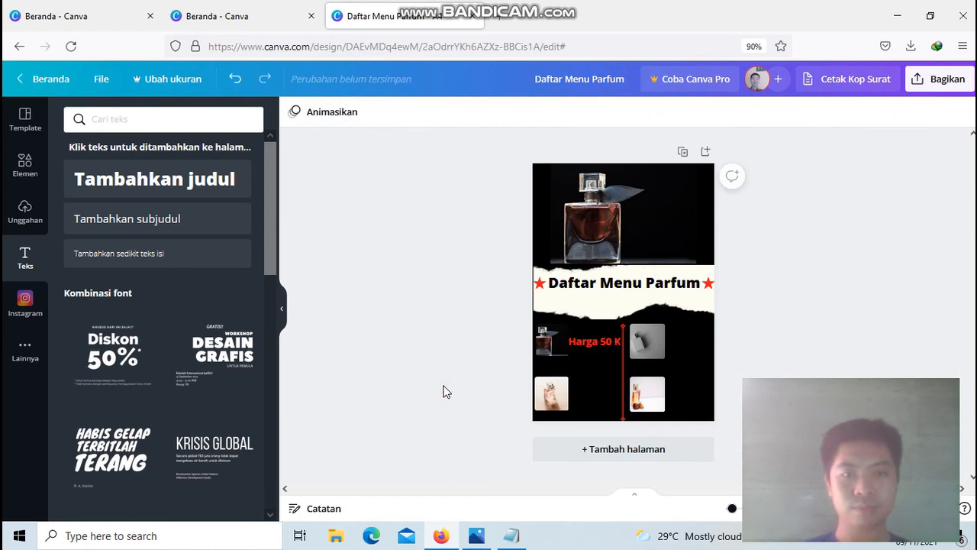
# Step: Copy the price text beside the hand-held bottle photo and change the copy to "Harga 60 K"
pyautogui.click(592, 347)
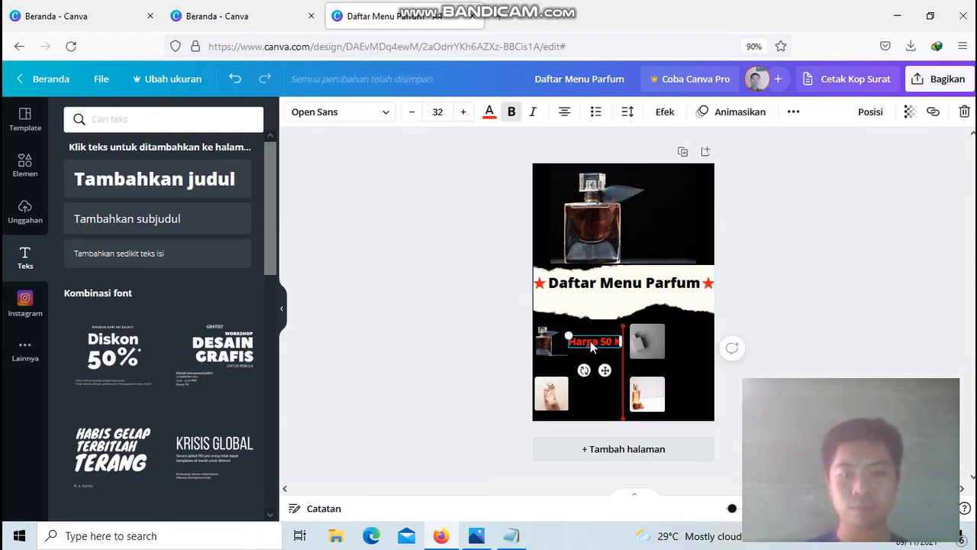
pyautogui.hotkey('ctrl', 'v')
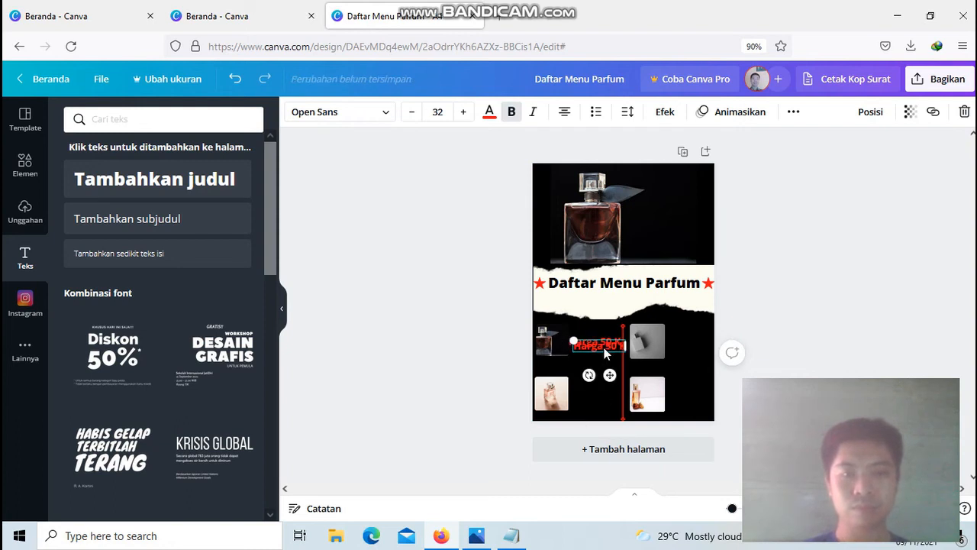
pyautogui.moveTo(595, 387); pyautogui.dragTo(595, 390)
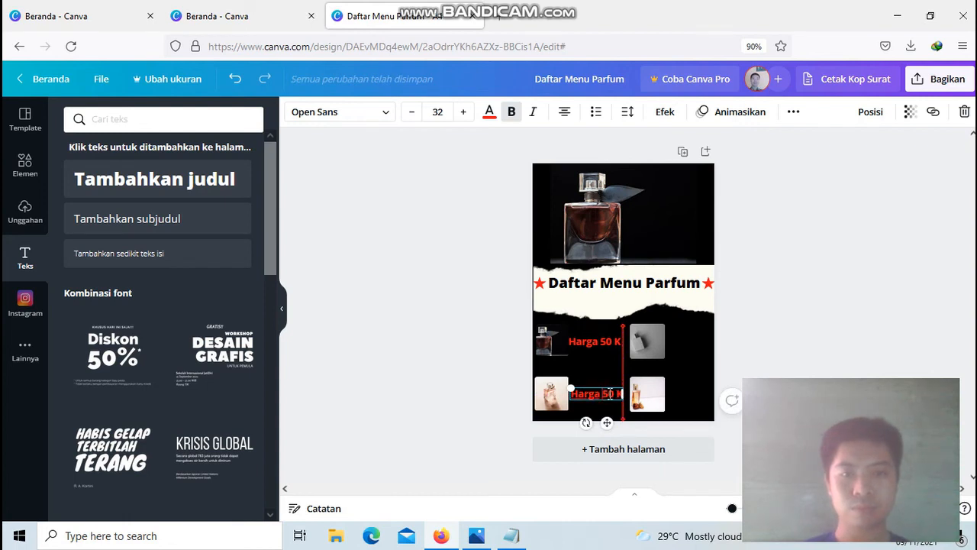
pyautogui.press('BackSpace')
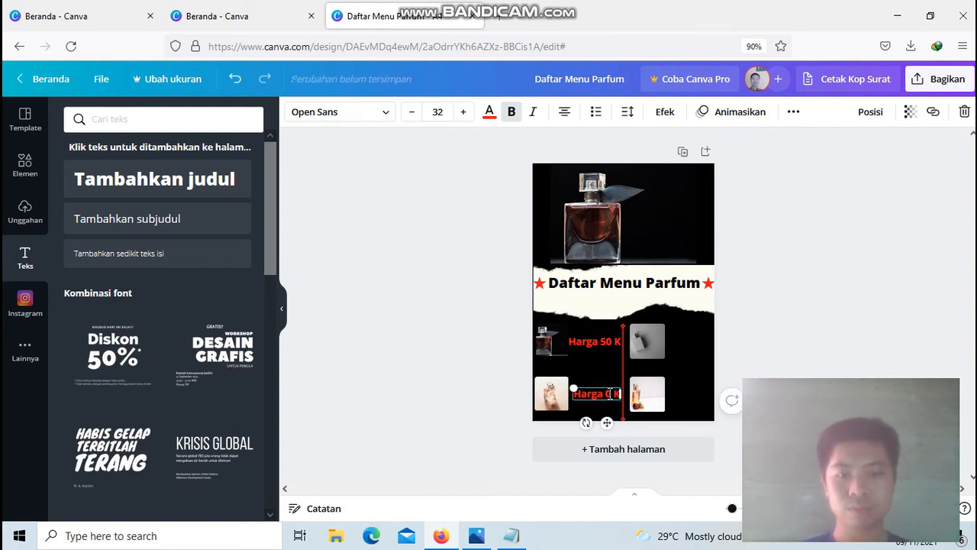
pyautogui.write('6')
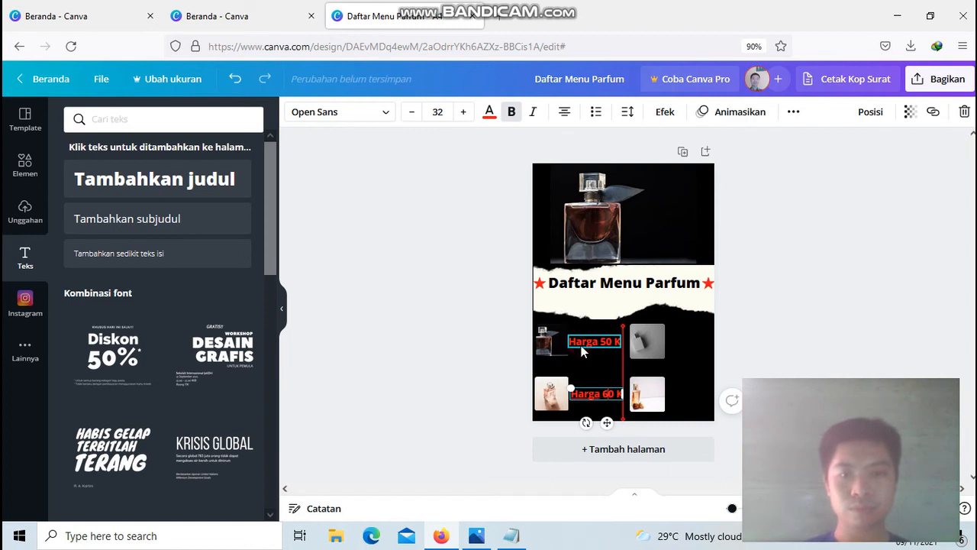
# Step: Duplicate the "Harga 50 K" text and place the copy beside the grey bottle photo
pyautogui.click(580, 345)
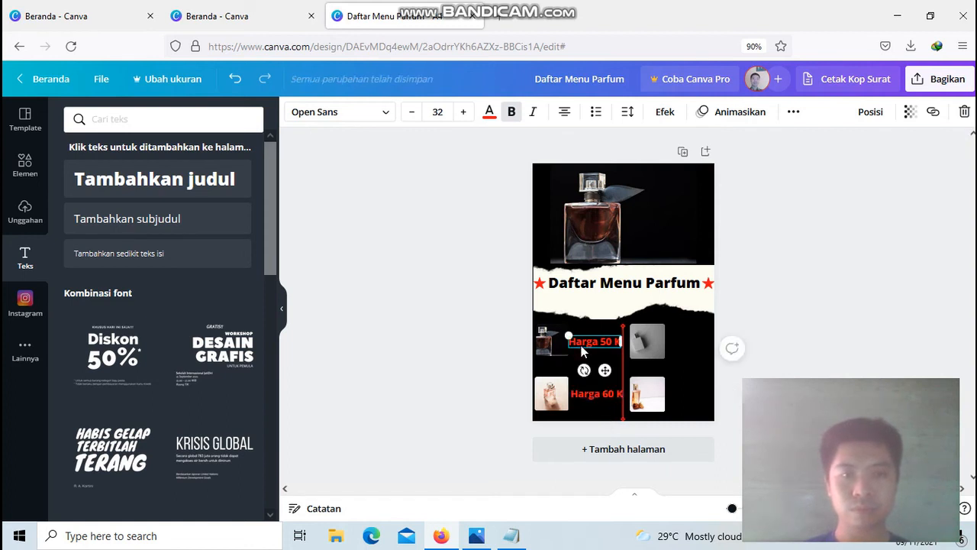
pyautogui.click(688, 344)
pyautogui.hotkey('ctrl', 'v')
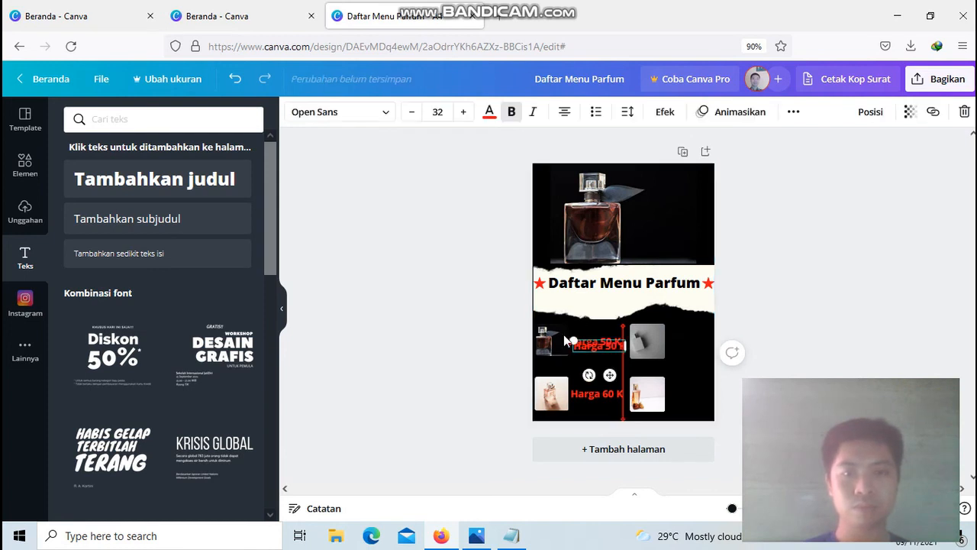
pyautogui.moveTo(587, 344); pyautogui.dragTo(676, 338)
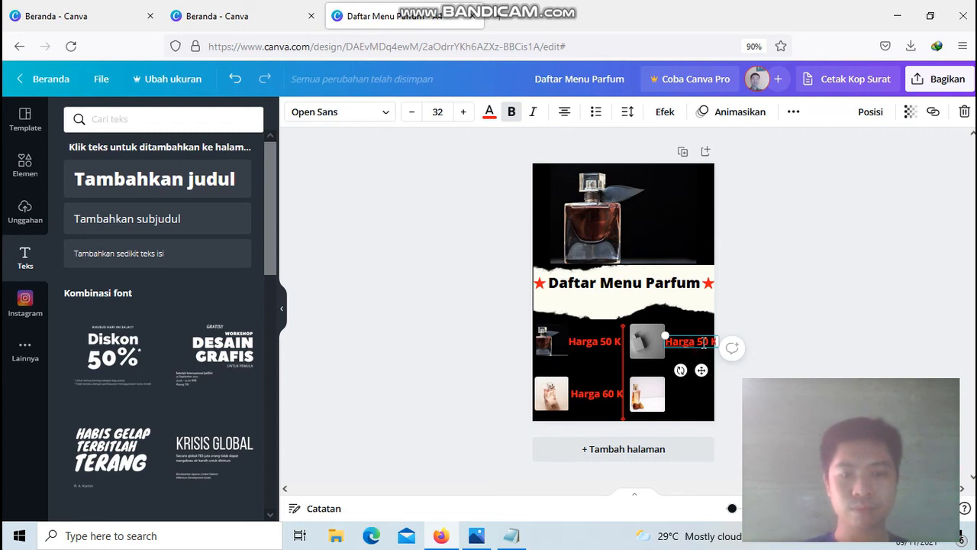
# Step: Try to change the copied price beside the grey bottle photo to "Harga 70 K" and narrow its text box
pyautogui.press('BackSpace')
pyautogui.write('7')
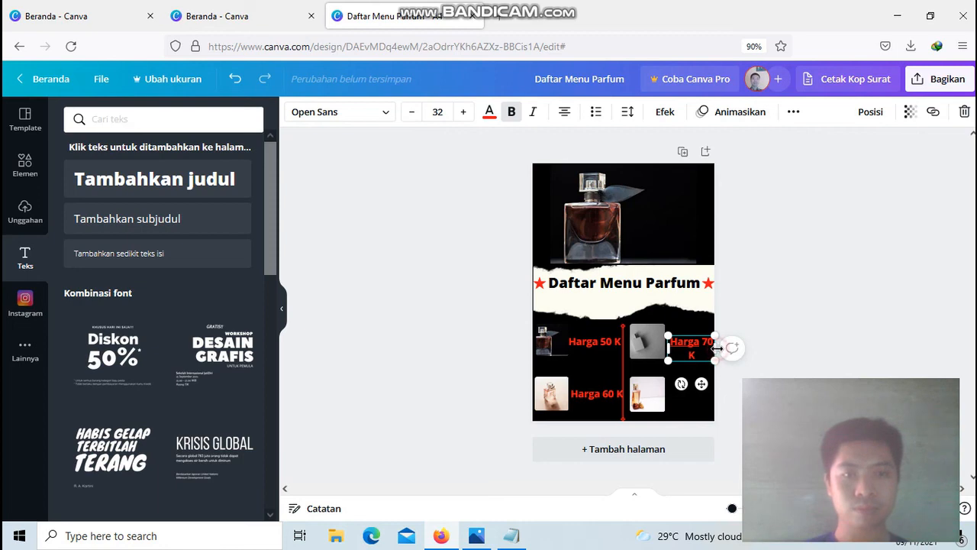
pyautogui.moveTo(716, 348); pyautogui.dragTo(712, 348)
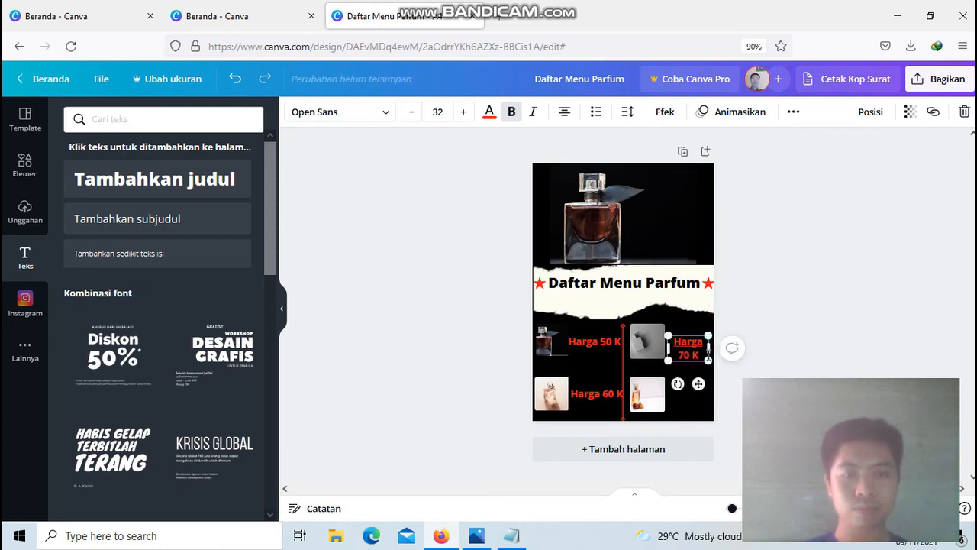
pyautogui.hotkey('ctrl', 'z')
pyautogui.hotkey('ctrl', 'z')
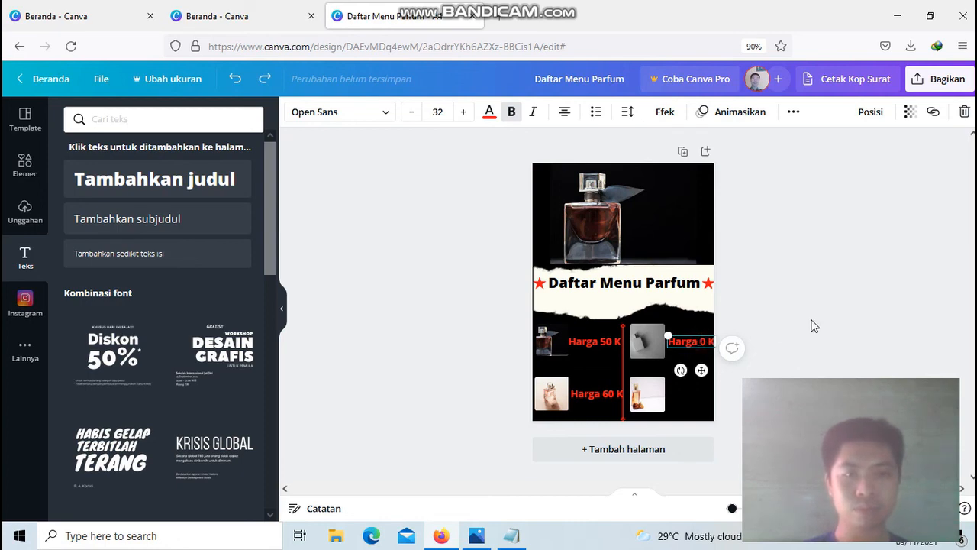
pyautogui.hotkey('ctrl', 'y')
pyautogui.hotkey('ctrl', 'y')
pyautogui.hotkey('ctrl', 'z')
pyautogui.hotkey('ctrl', 'z')
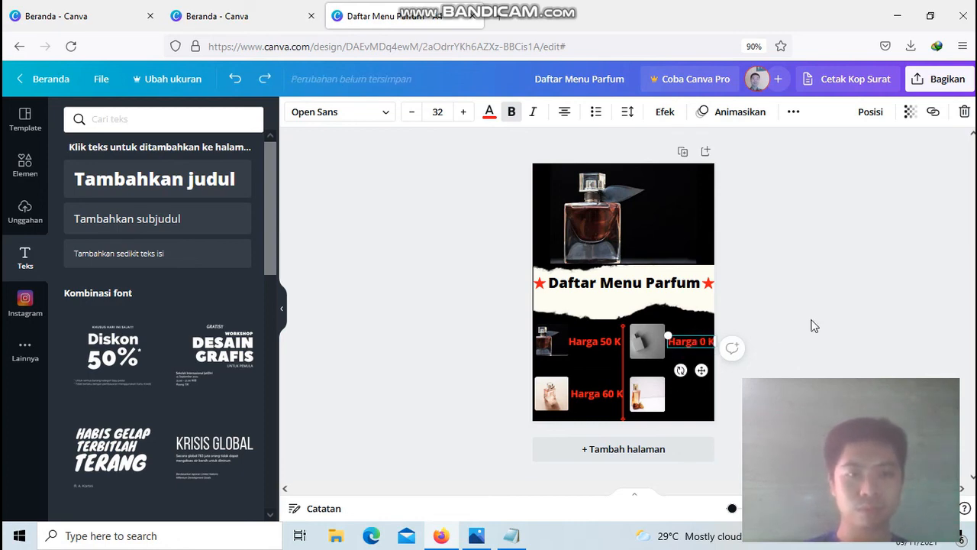
# Step: Nudge the grey bottle photo and its price text slightly left and change the price to "Harga 70 K"
pyautogui.click(645, 342)
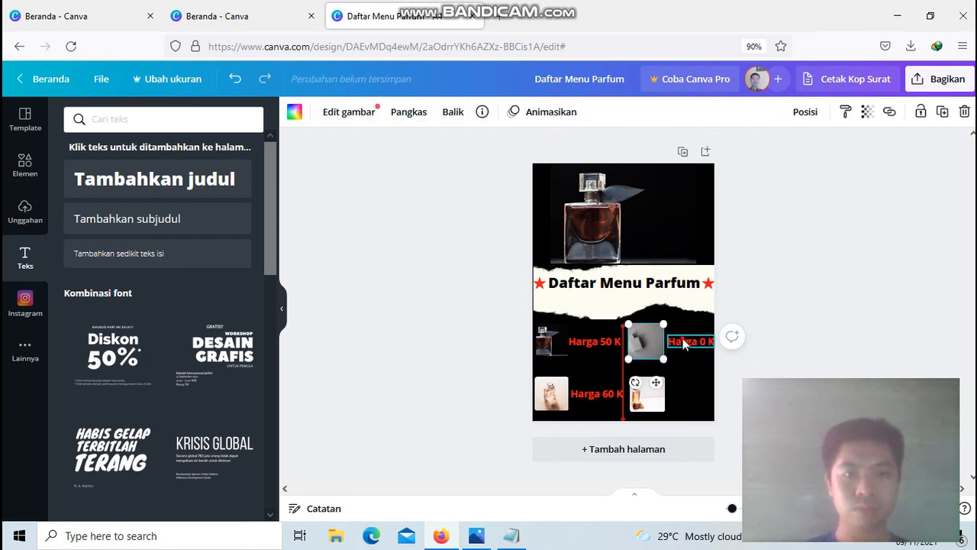
pyautogui.click(684, 344)
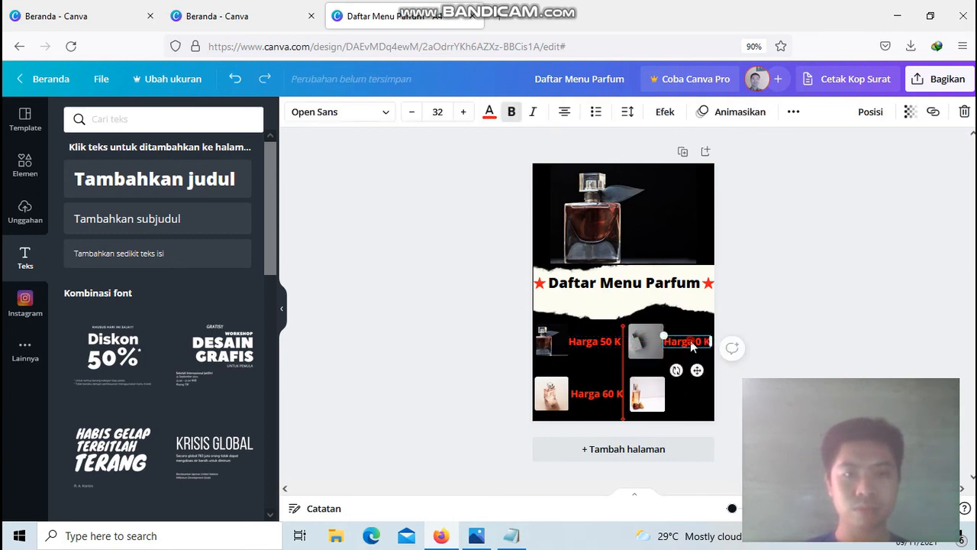
pyautogui.write('7')
pyautogui.click(819, 343)
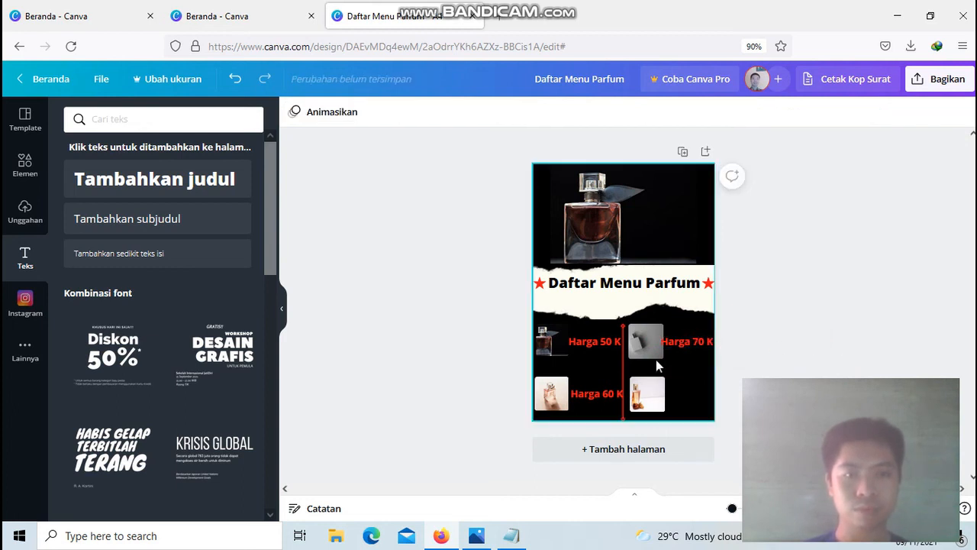
pyautogui.click(678, 342)
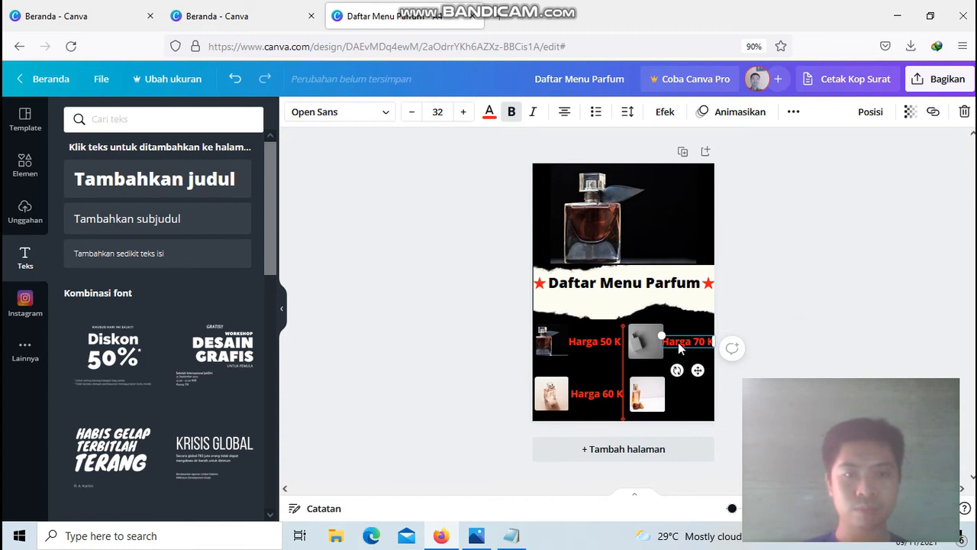
pyautogui.click(633, 347)
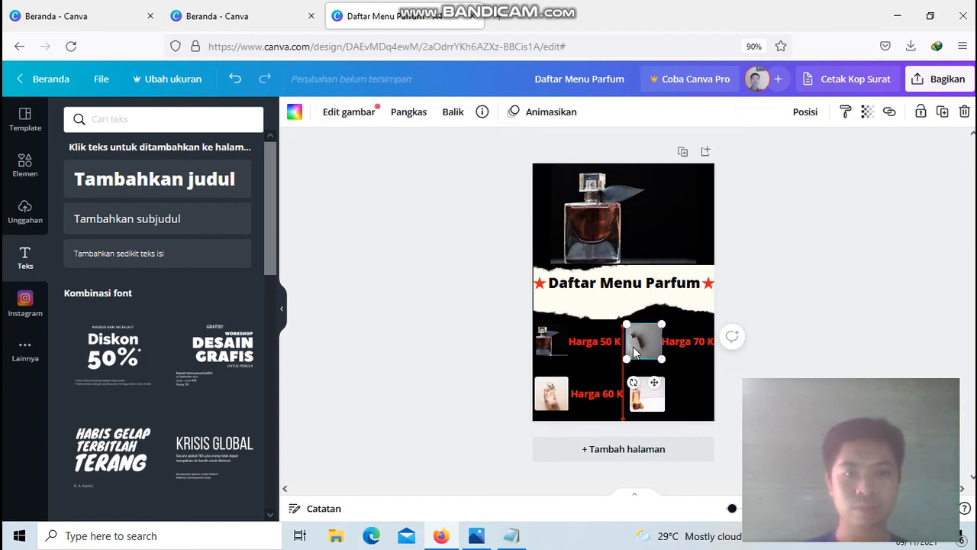
pyautogui.click(692, 365)
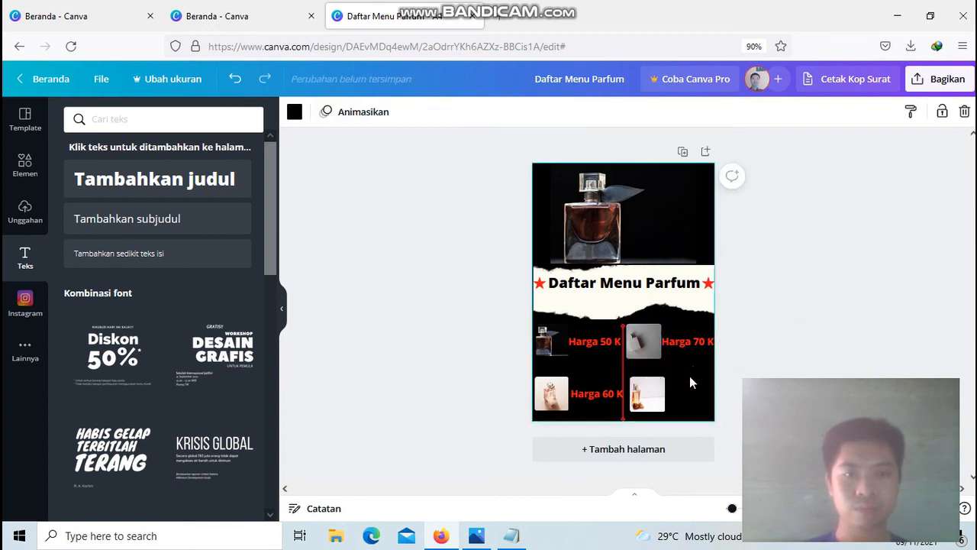
# Step: Nudge the "Harga 50 K" and "Harga 60 K" texts and the lower photo right of the red line slightly left
pyautogui.click(599, 347)
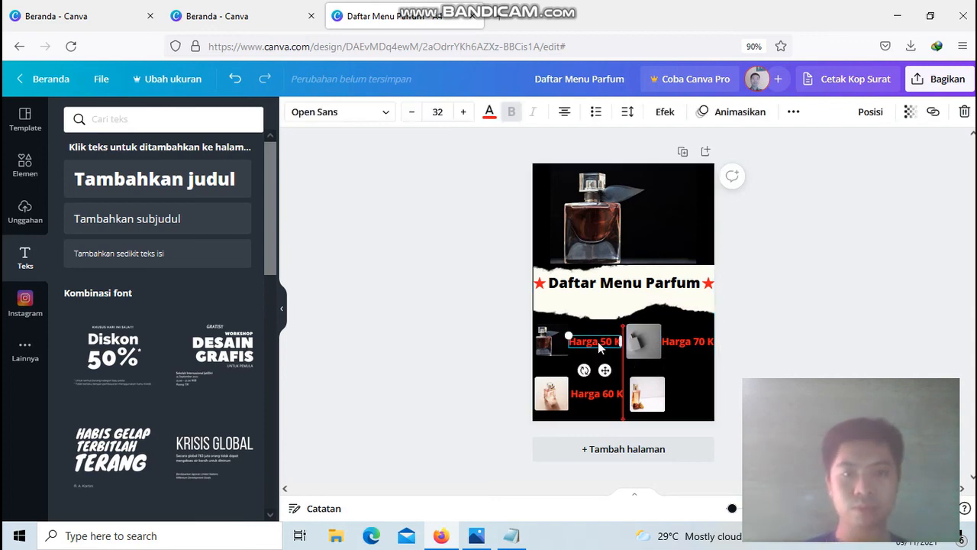
pyautogui.click(596, 394)
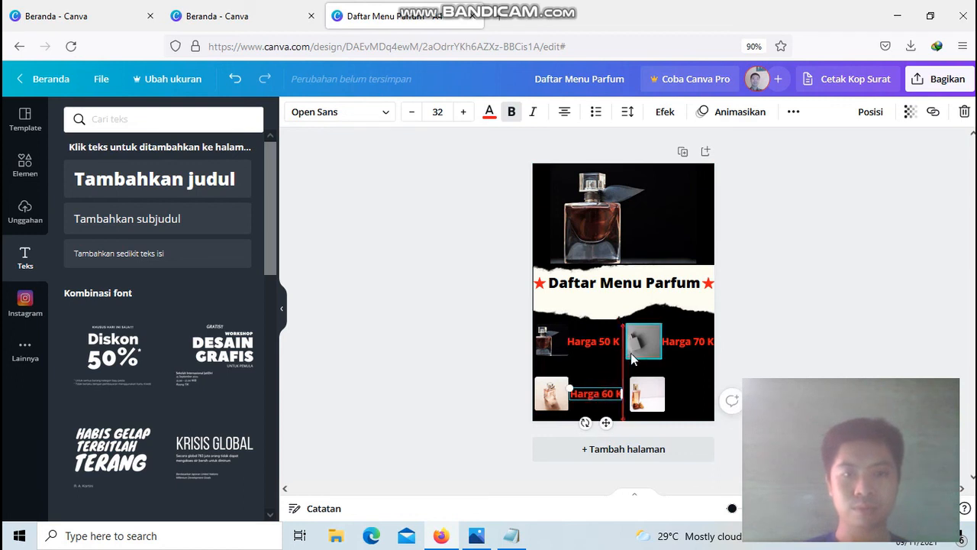
pyautogui.click(664, 403)
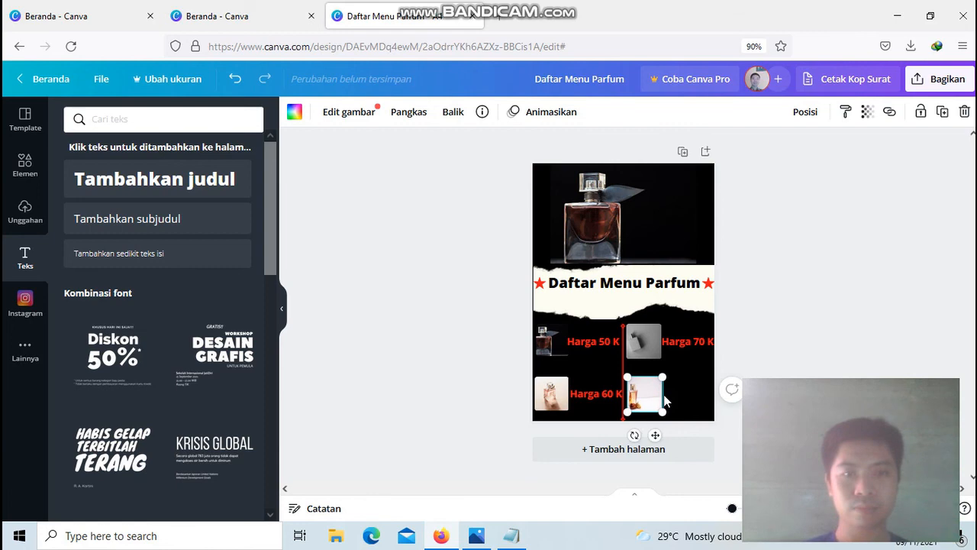
# Step: Duplicate the "Harga 70 K" text and place the copy beside the lower photo right of the red line
pyautogui.click(685, 347)
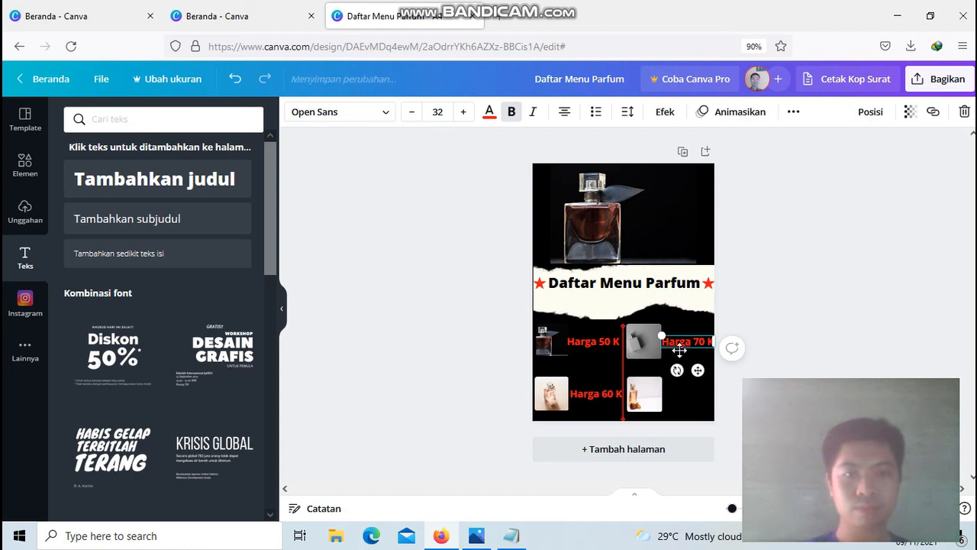
pyautogui.click(676, 415)
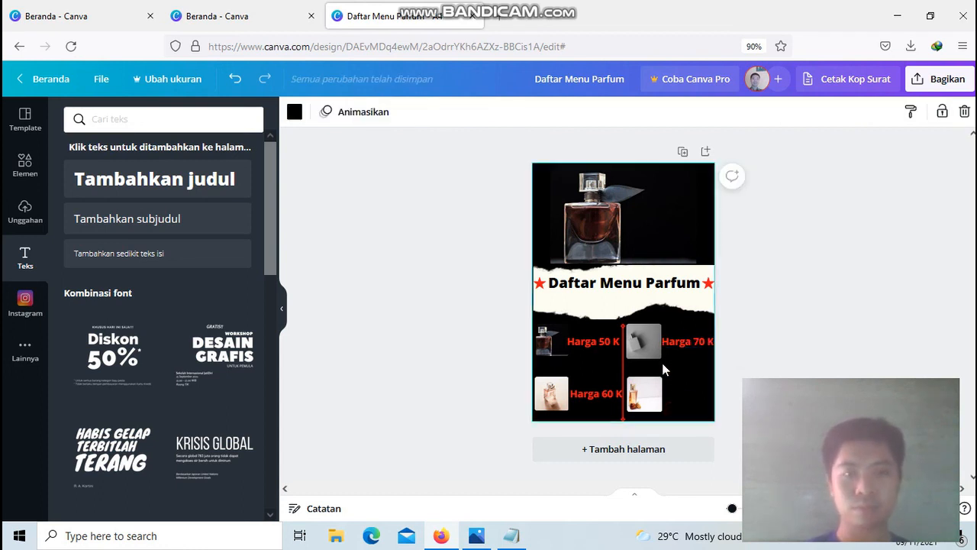
pyautogui.click(682, 344)
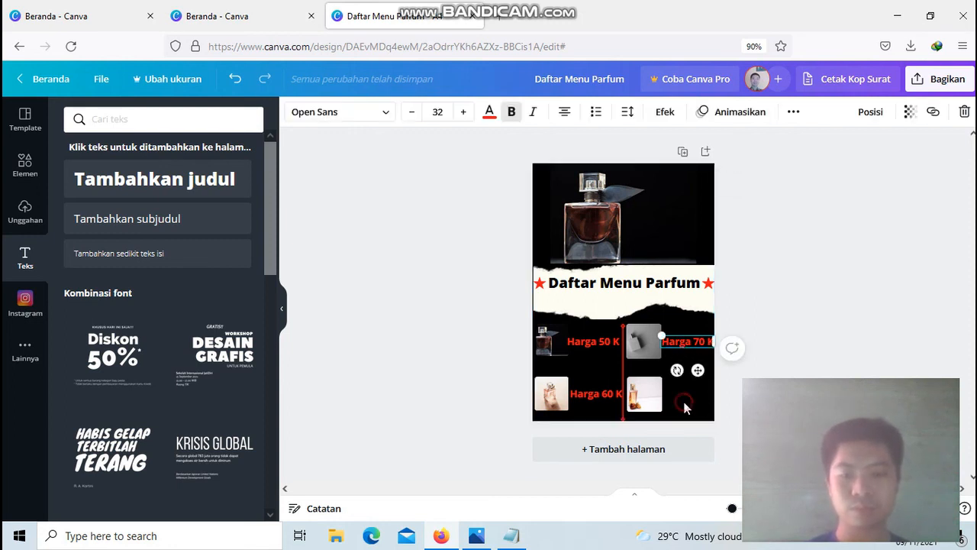
pyautogui.click(686, 351)
pyautogui.moveTo(686, 351); pyautogui.dragTo(676, 392)
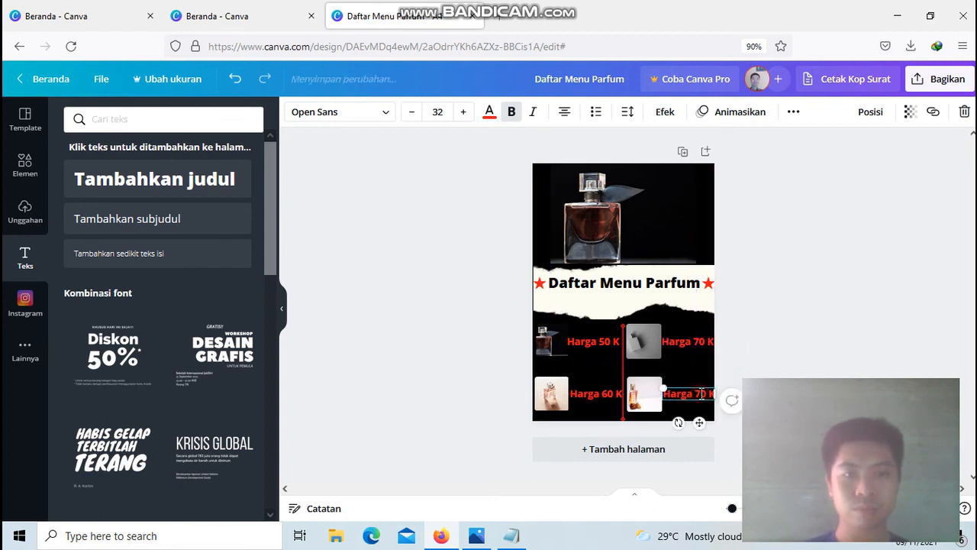
# Step: Change the copied price to "Harga 80 K" and nudge it left, closer to its photo
pyautogui.press('BackSpace')
pyautogui.write('8')
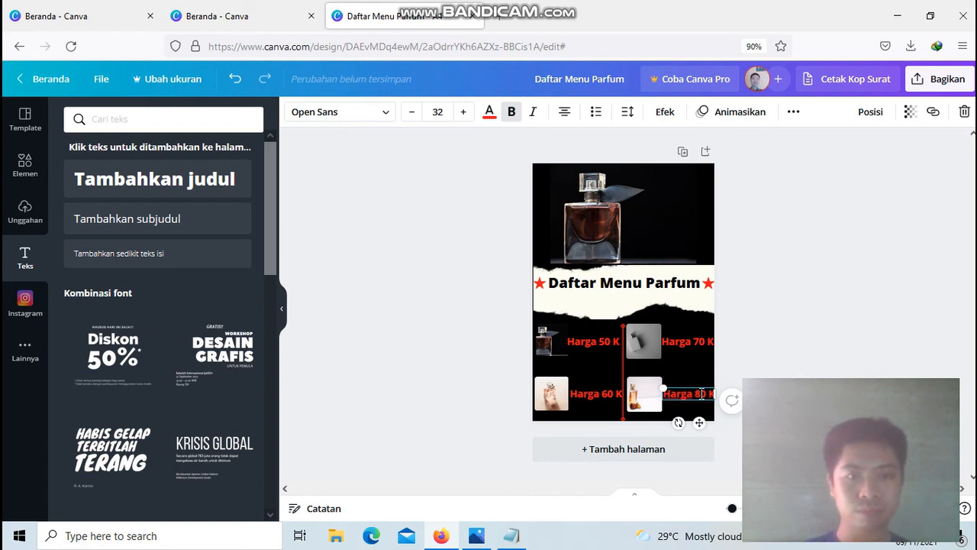
pyautogui.click(773, 316)
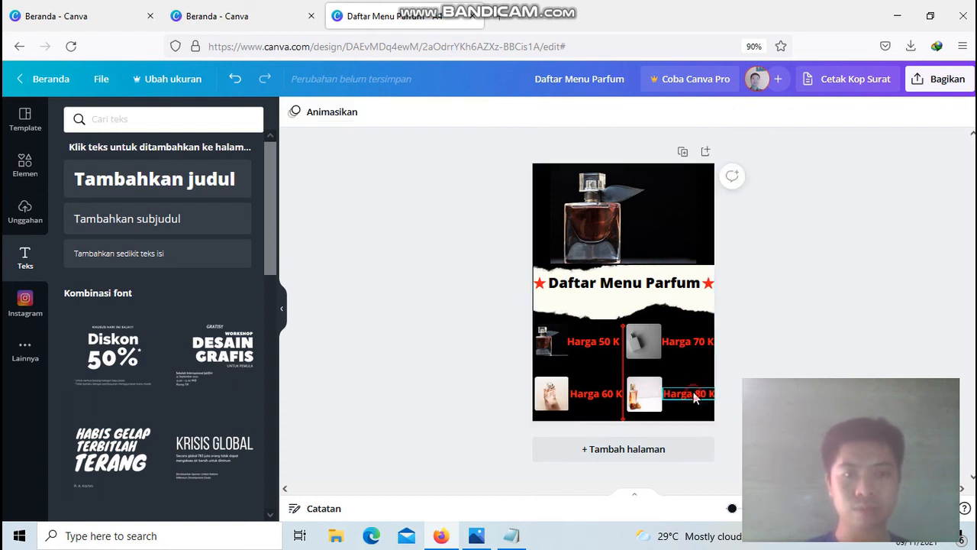
pyautogui.click(695, 395)
pyautogui.click(792, 312)
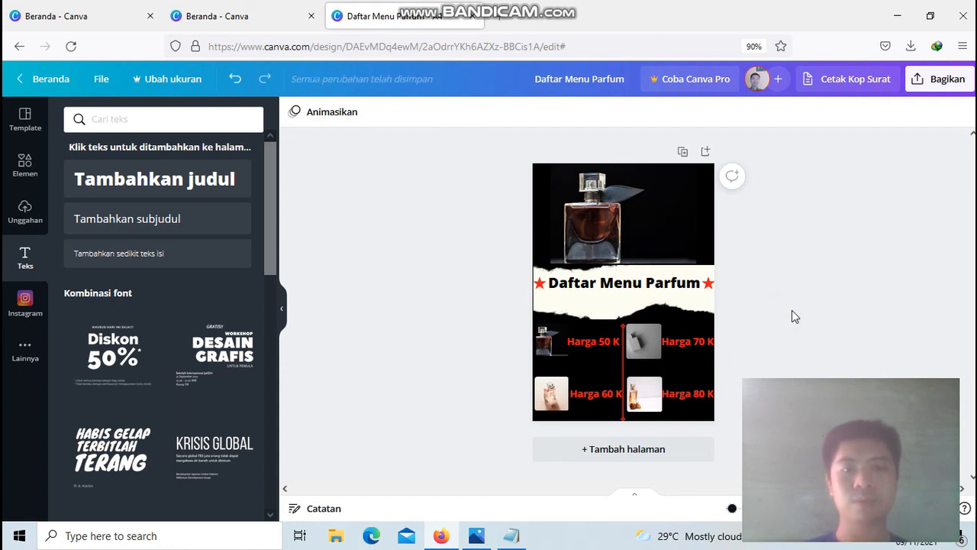
# Step: Nudge the two photos left of the red line and their price texts slightly further left
pyautogui.click(551, 383)
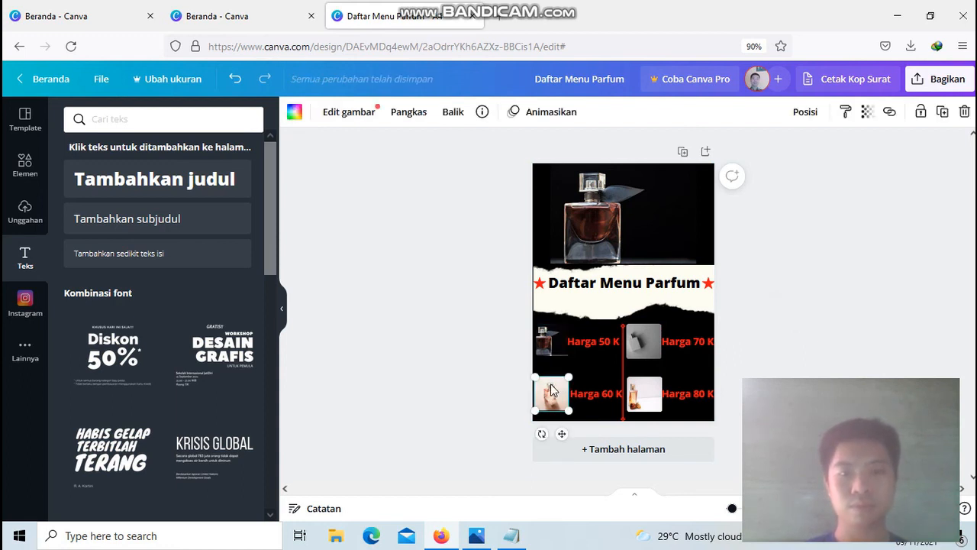
pyautogui.click(549, 349)
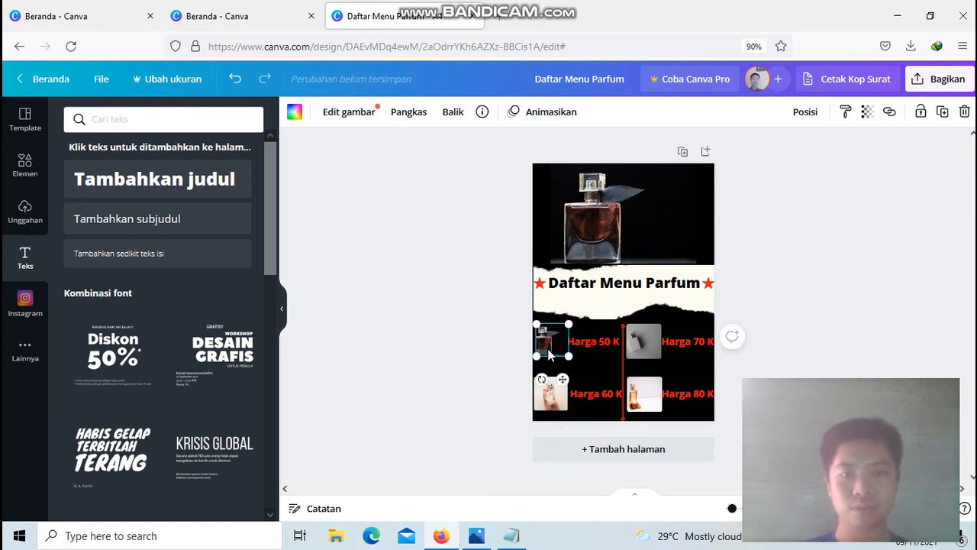
pyautogui.click(596, 395)
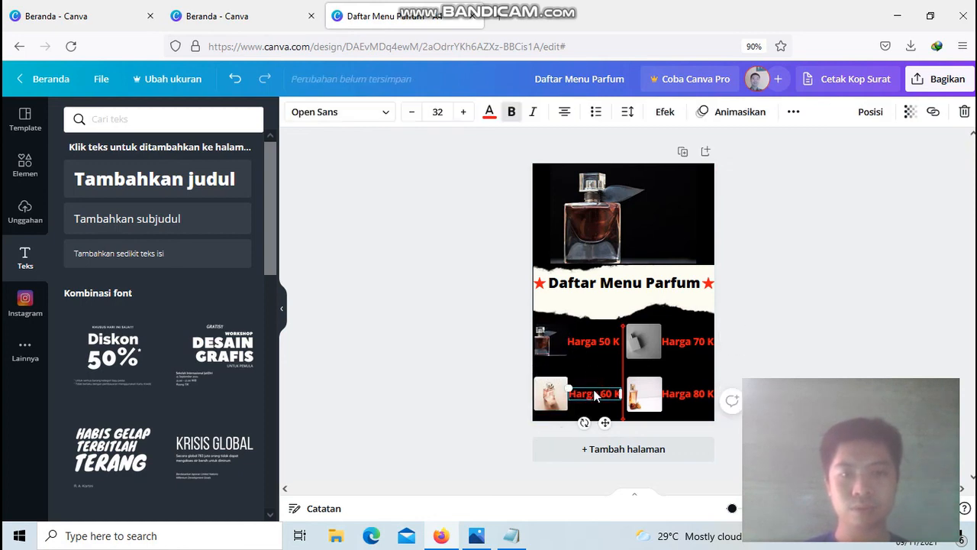
pyautogui.click(590, 345)
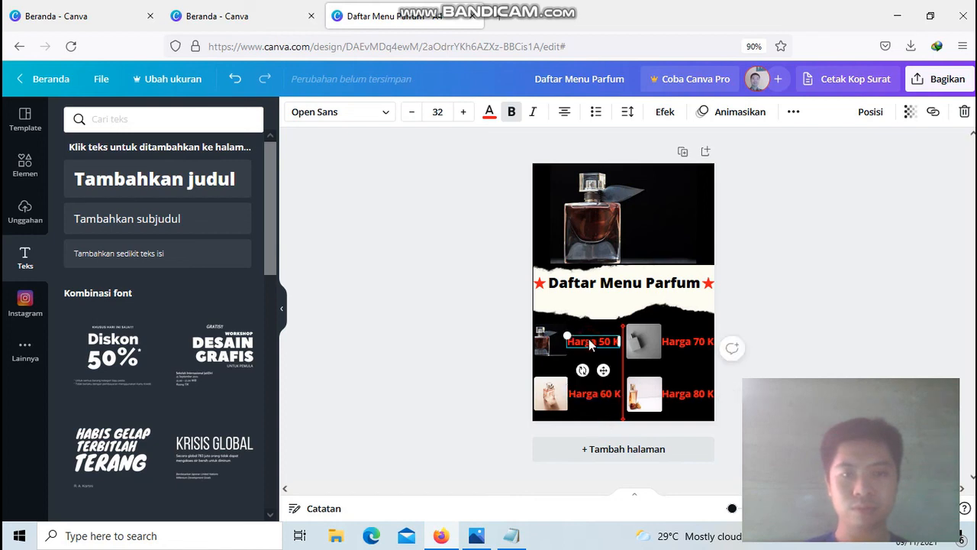
pyautogui.click(586, 397)
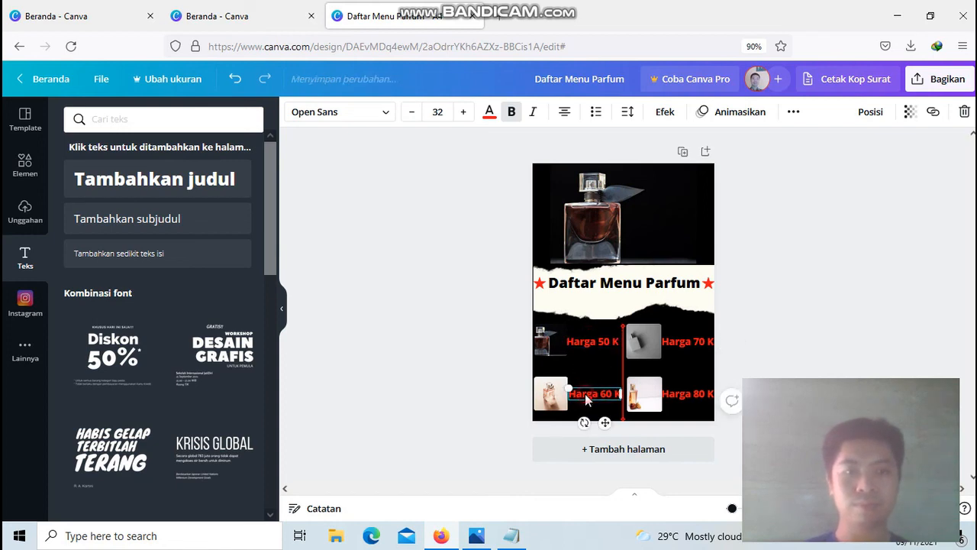
# Step: Shift the red dividing line and the two product photos to its right slightly left
pyautogui.click(623, 372)
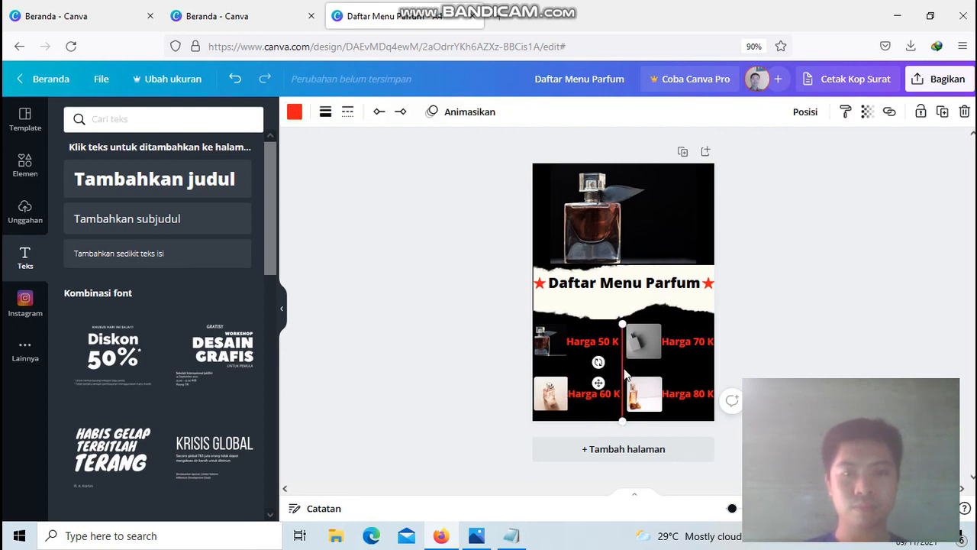
pyautogui.click(635, 348)
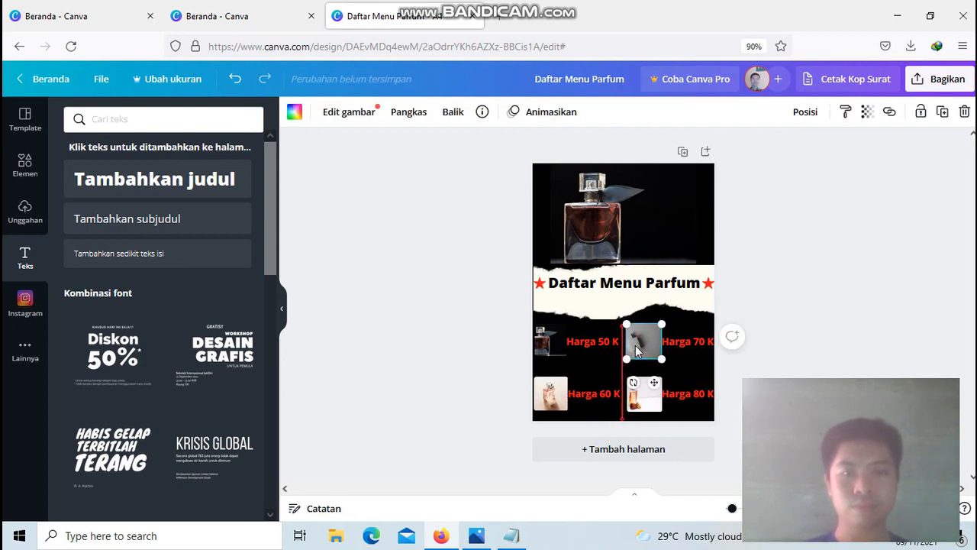
pyautogui.click(640, 403)
pyautogui.press('Left')
pyautogui.press('Left')
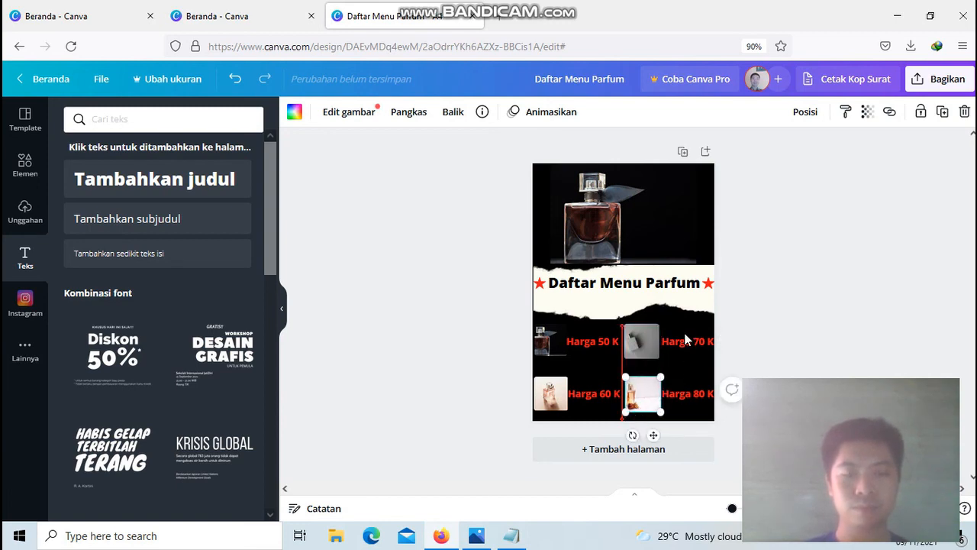
pyautogui.click(815, 310)
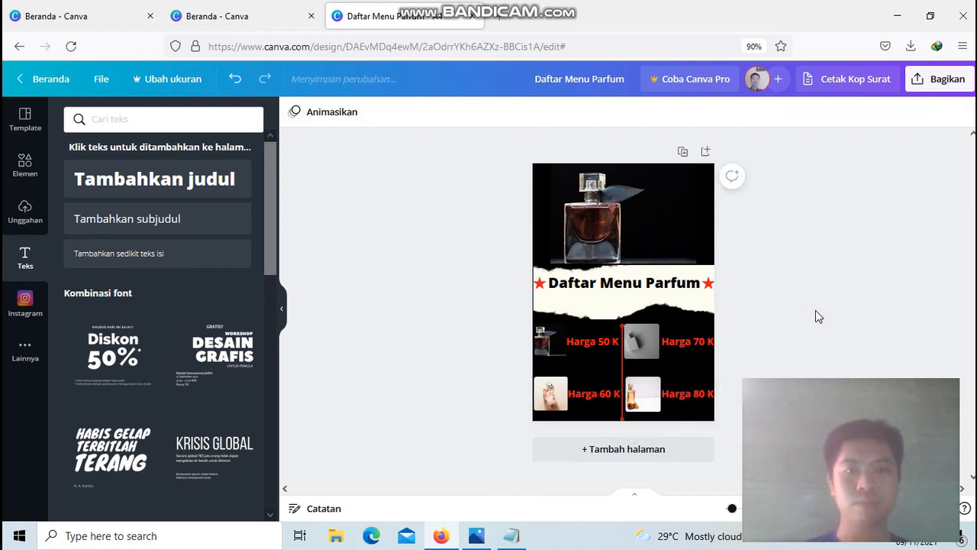
# Step: Shrink the two photos right of the red line slightly and nudge the grey bottle photo away from the line
pyautogui.click(649, 353)
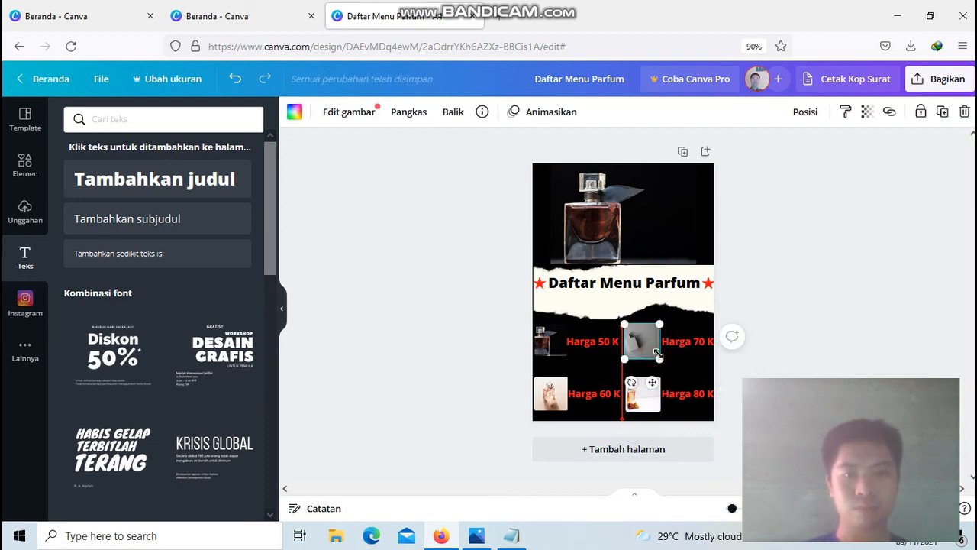
pyautogui.moveTo(654, 351); pyautogui.dragTo(651, 349)
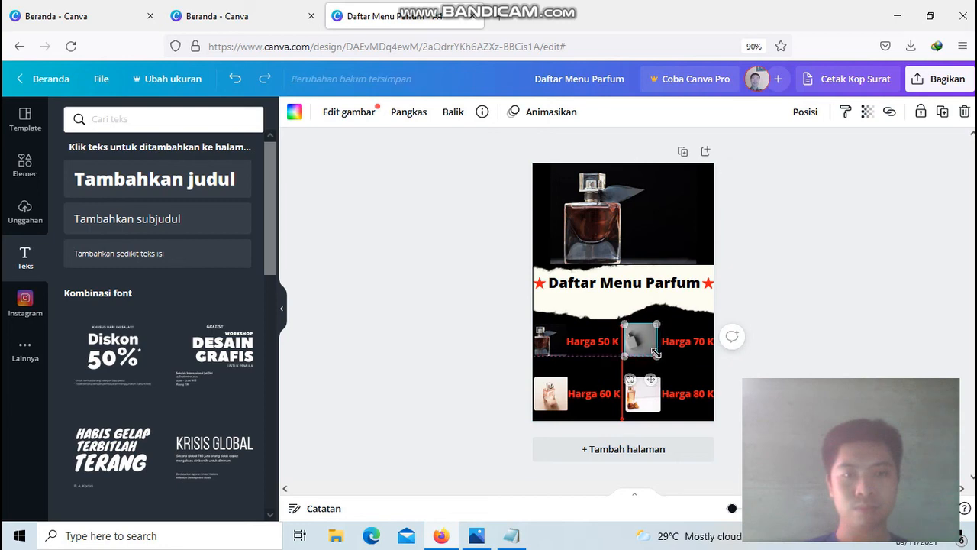
pyautogui.click(840, 313)
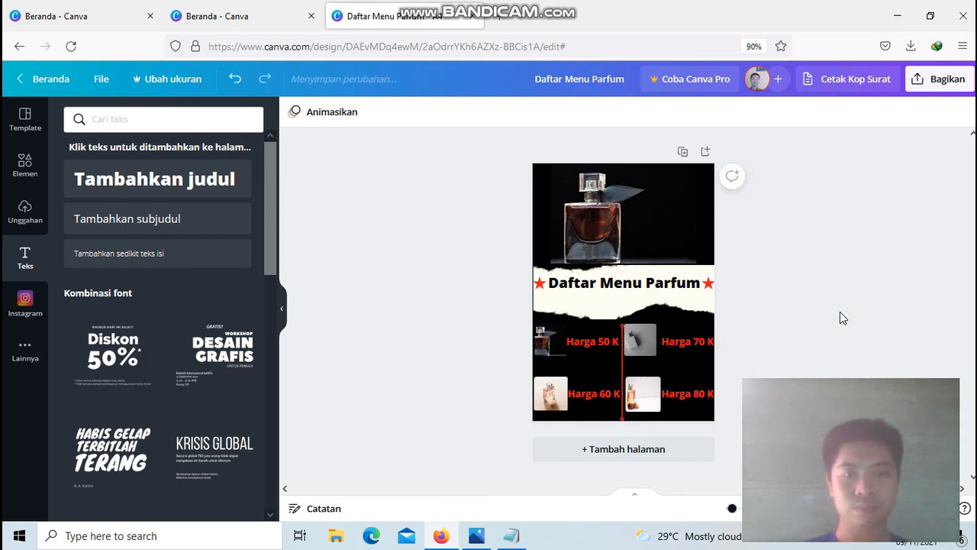
pyautogui.click(642, 353)
pyautogui.click(644, 402)
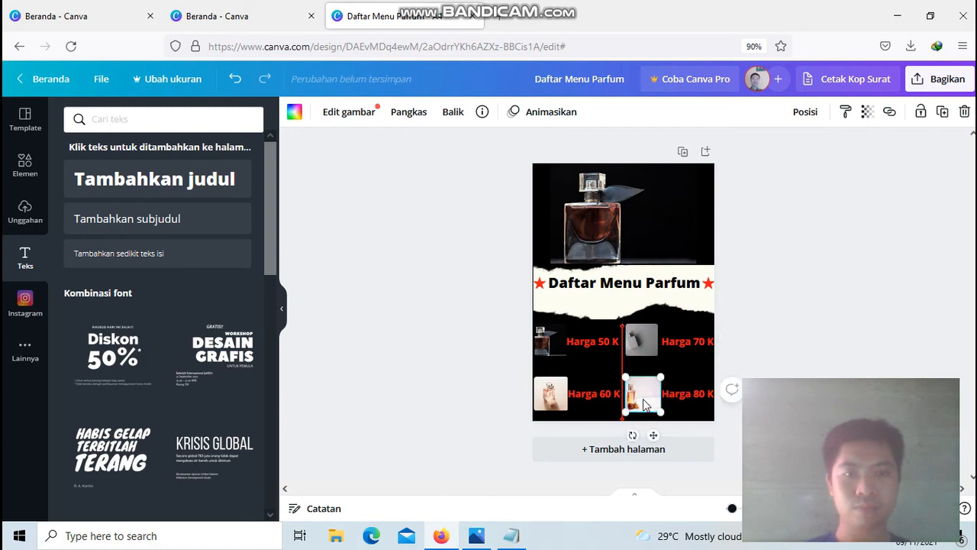
pyautogui.moveTo(666, 414); pyautogui.dragTo(656, 408)
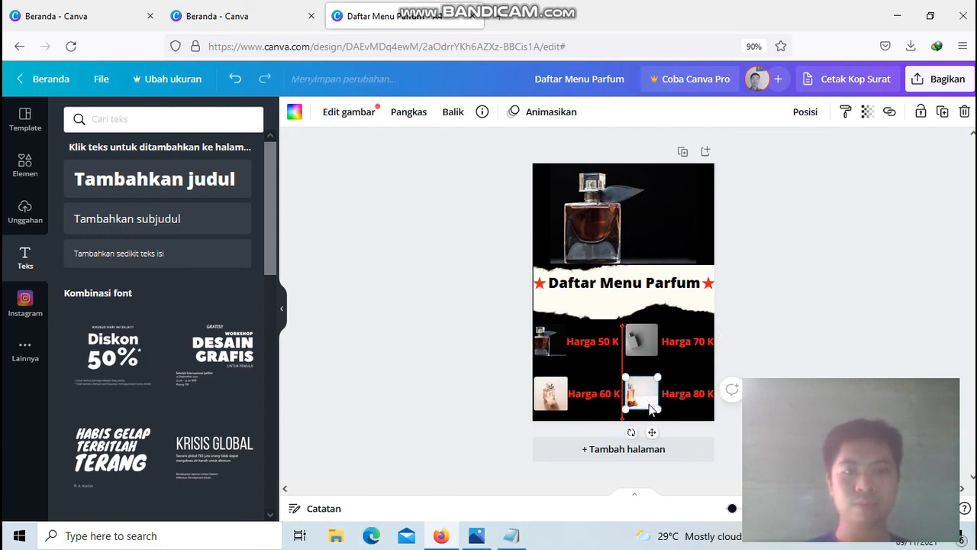
pyautogui.click(824, 295)
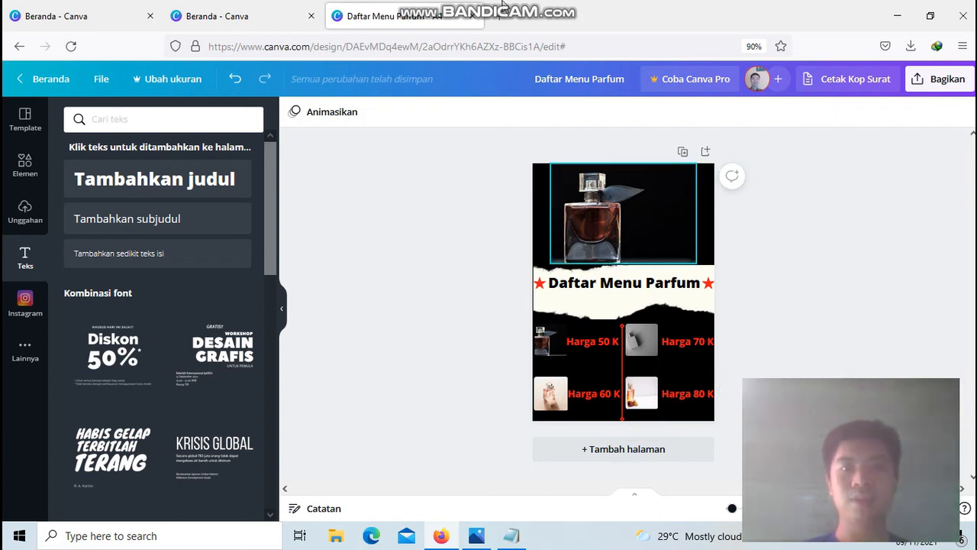
pyautogui.moveTo(554, 10)
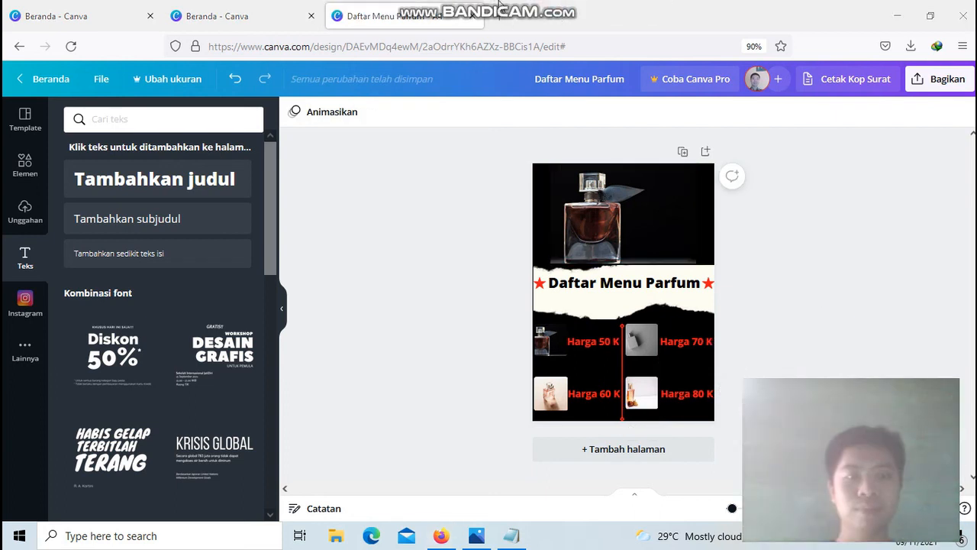